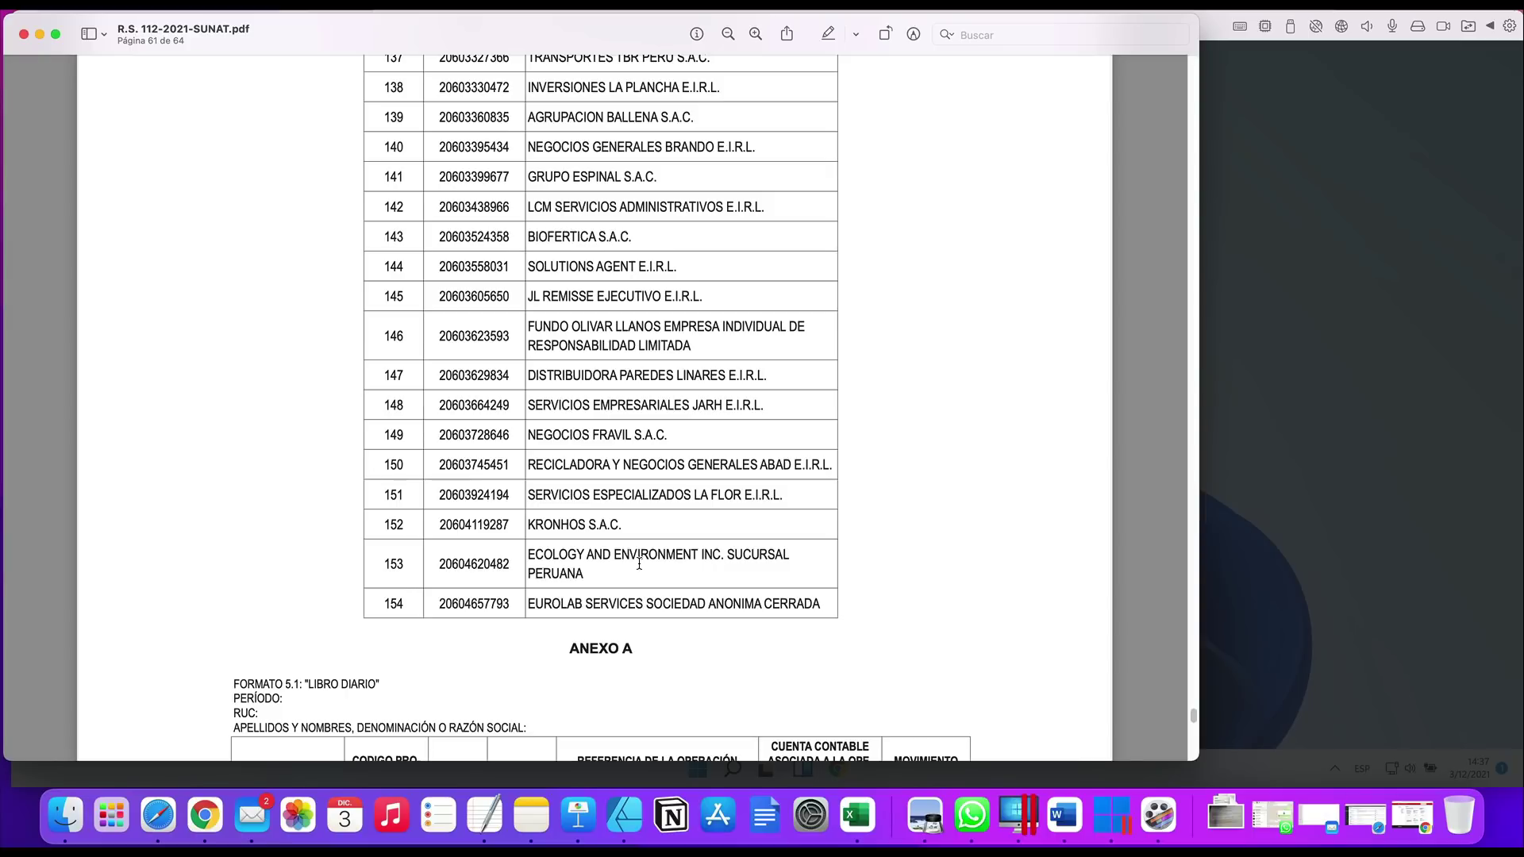
Scroll the resolution PDF back up to page 6, where Artículo 8 begins
scroll(643, 539, "up", 5)
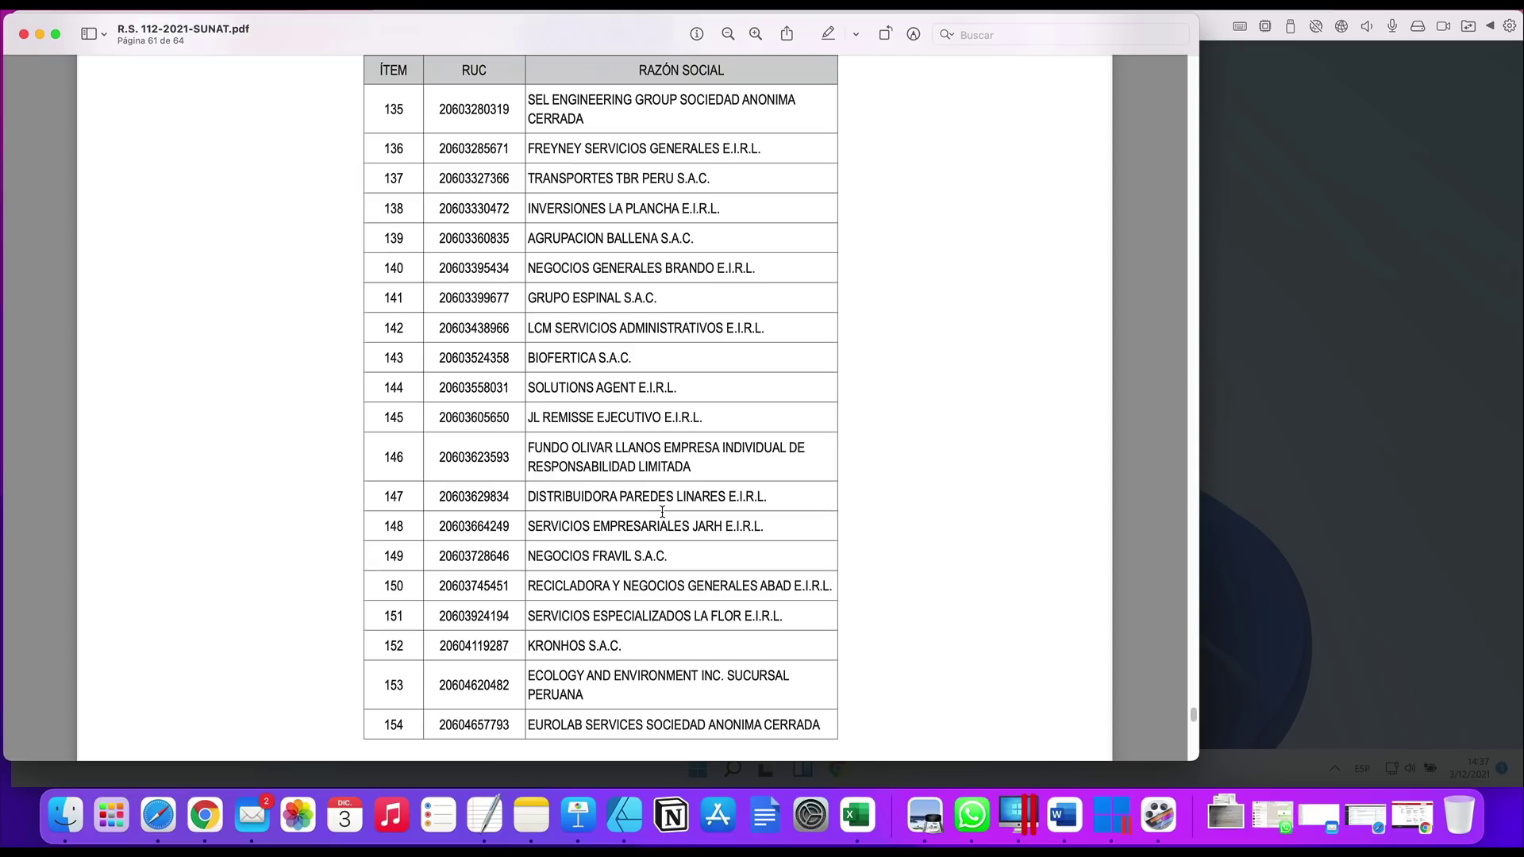
scroll(663, 512, "up", 7)
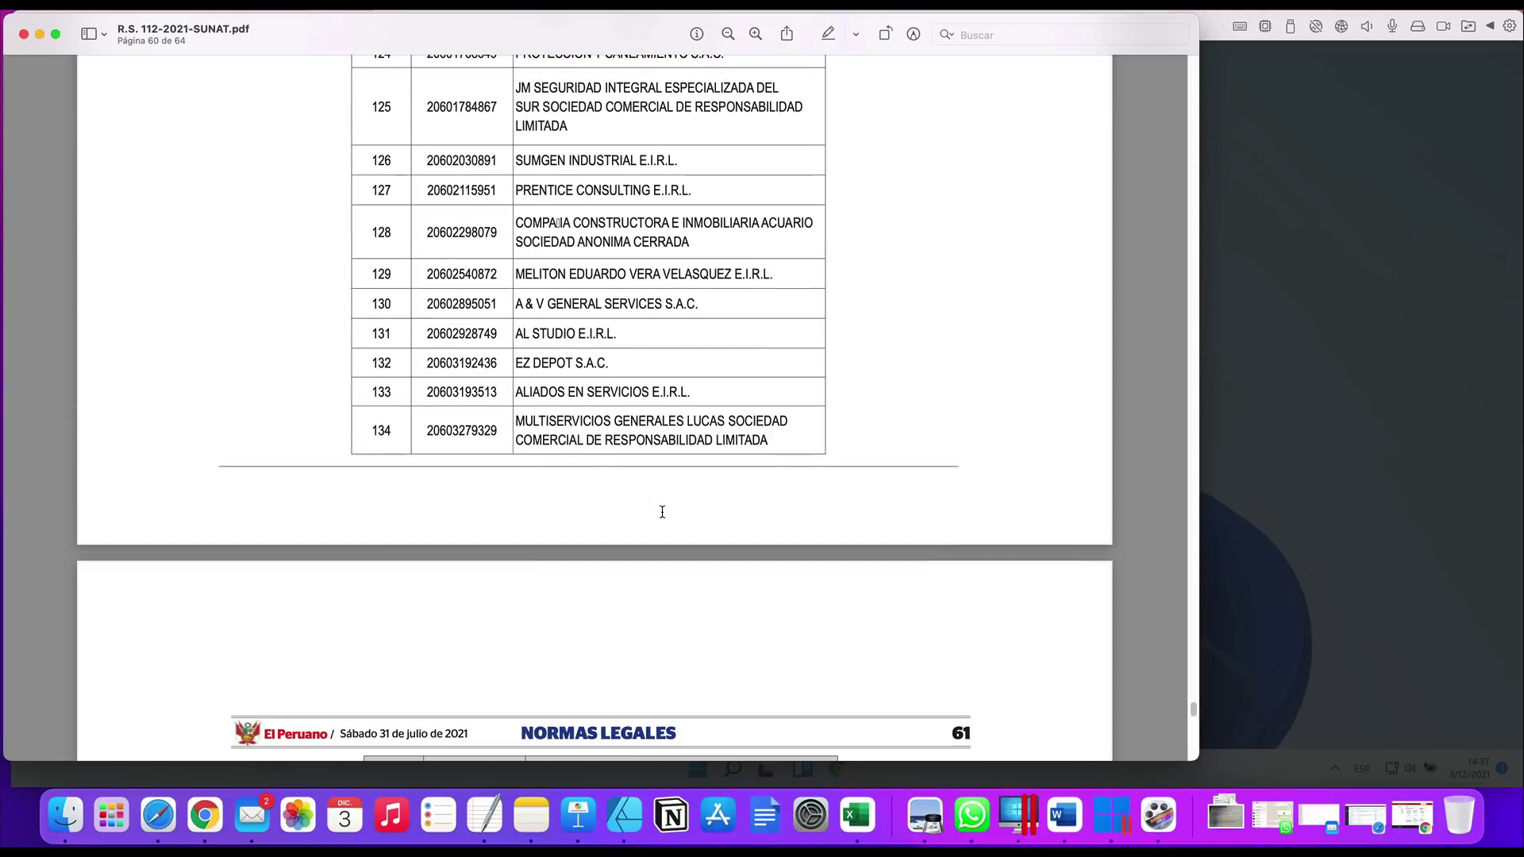
scroll(663, 512, "up", 15)
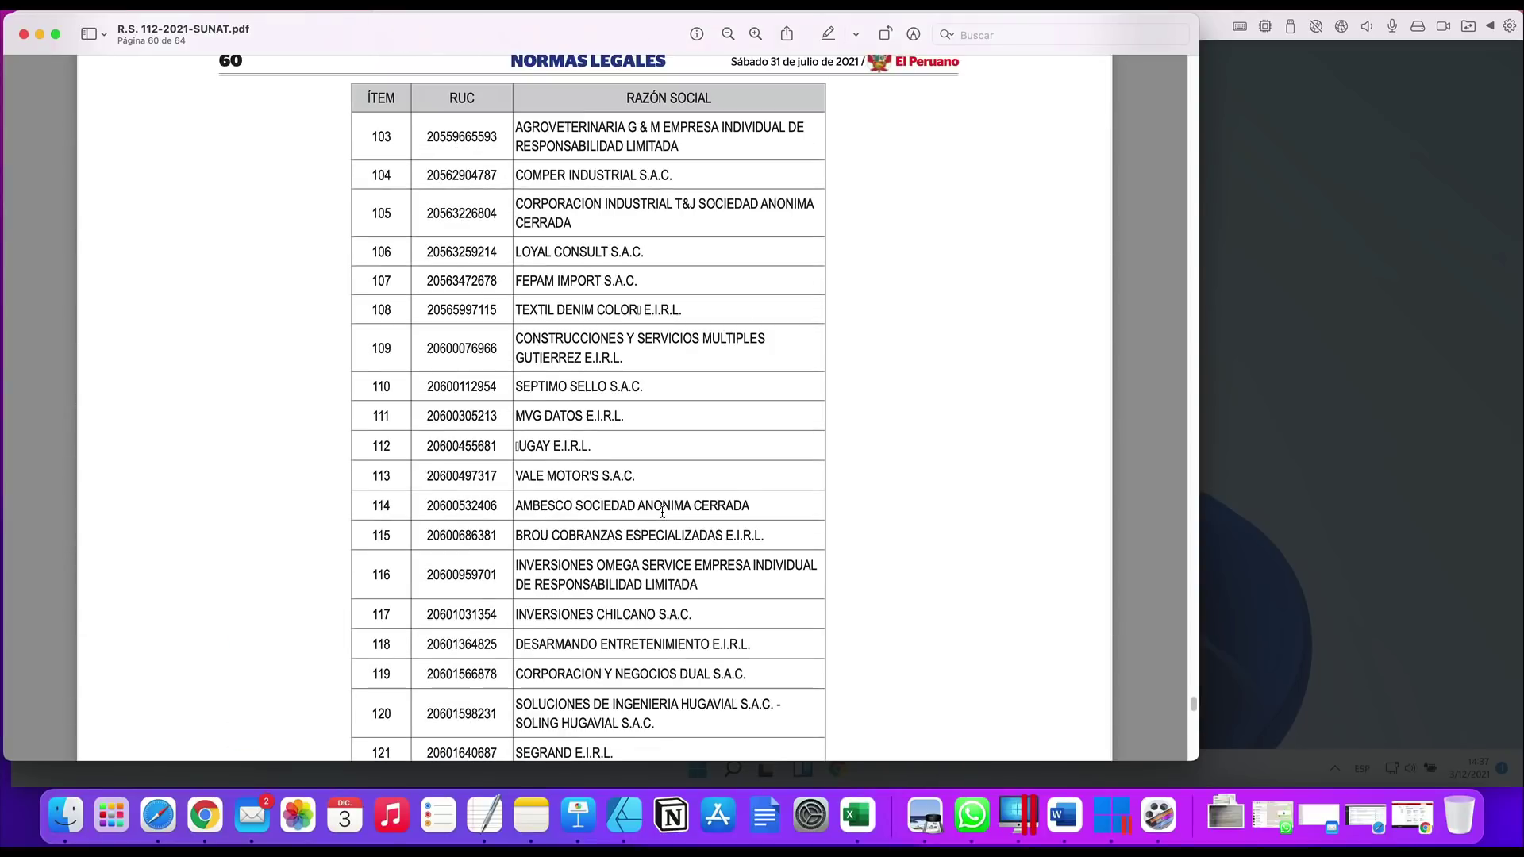
scroll(663, 512, "up", 20)
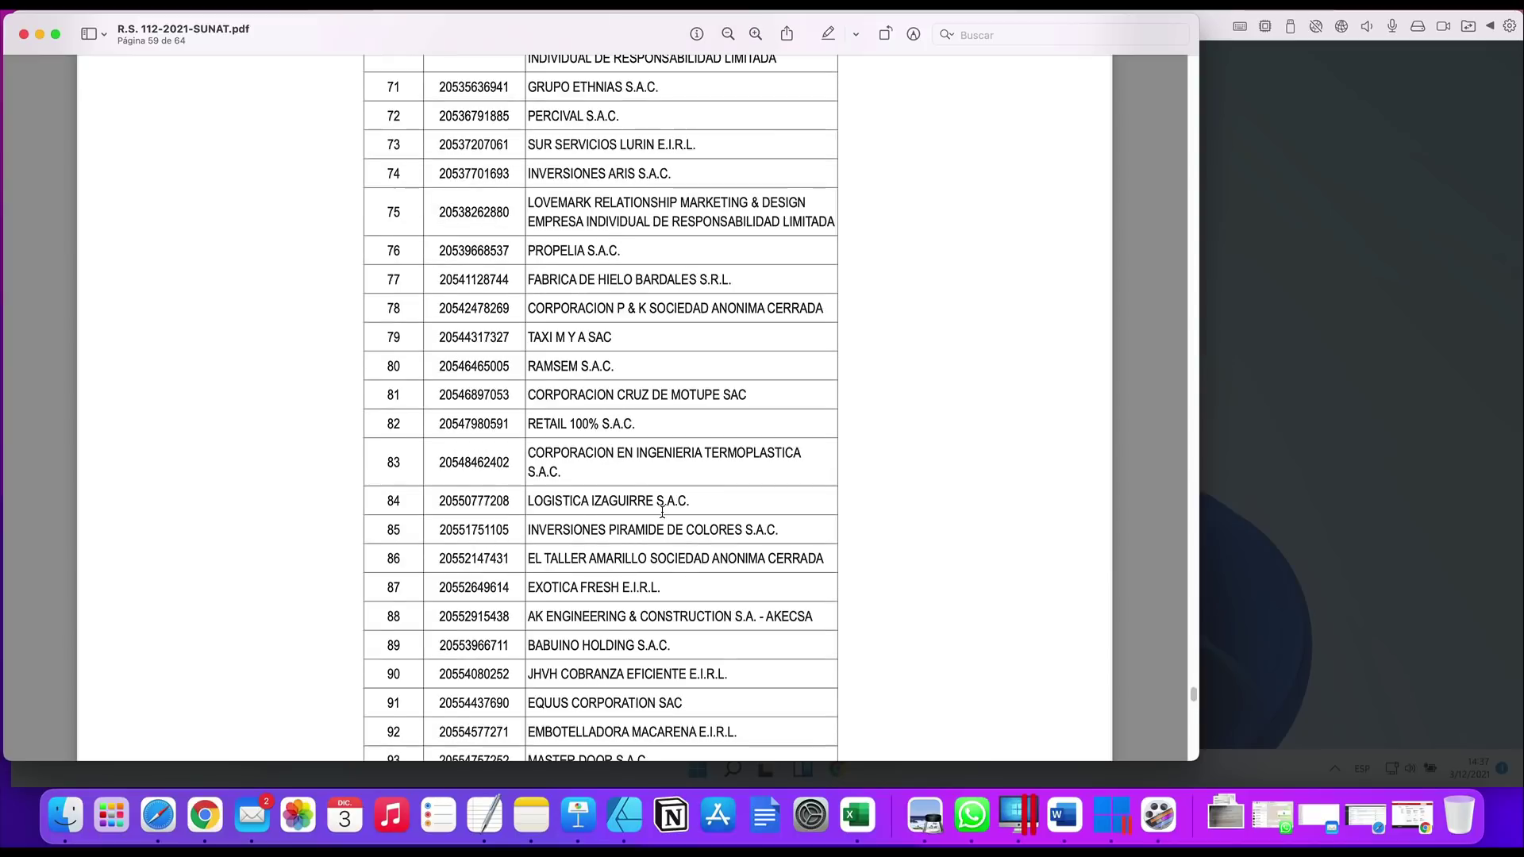
scroll(663, 512, "up", 20)
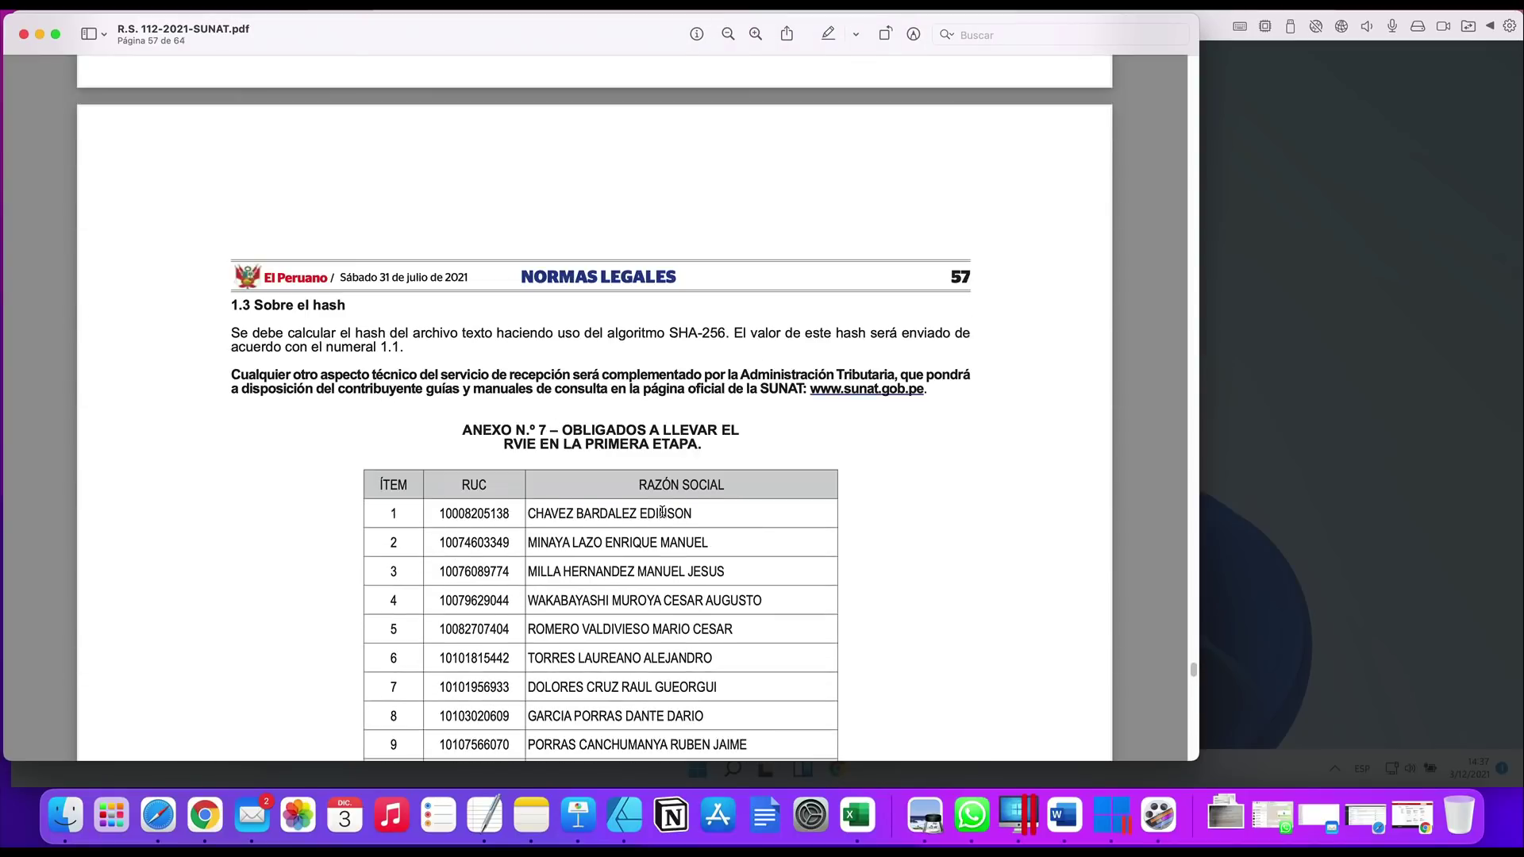
scroll(663, 512, "up", 6)
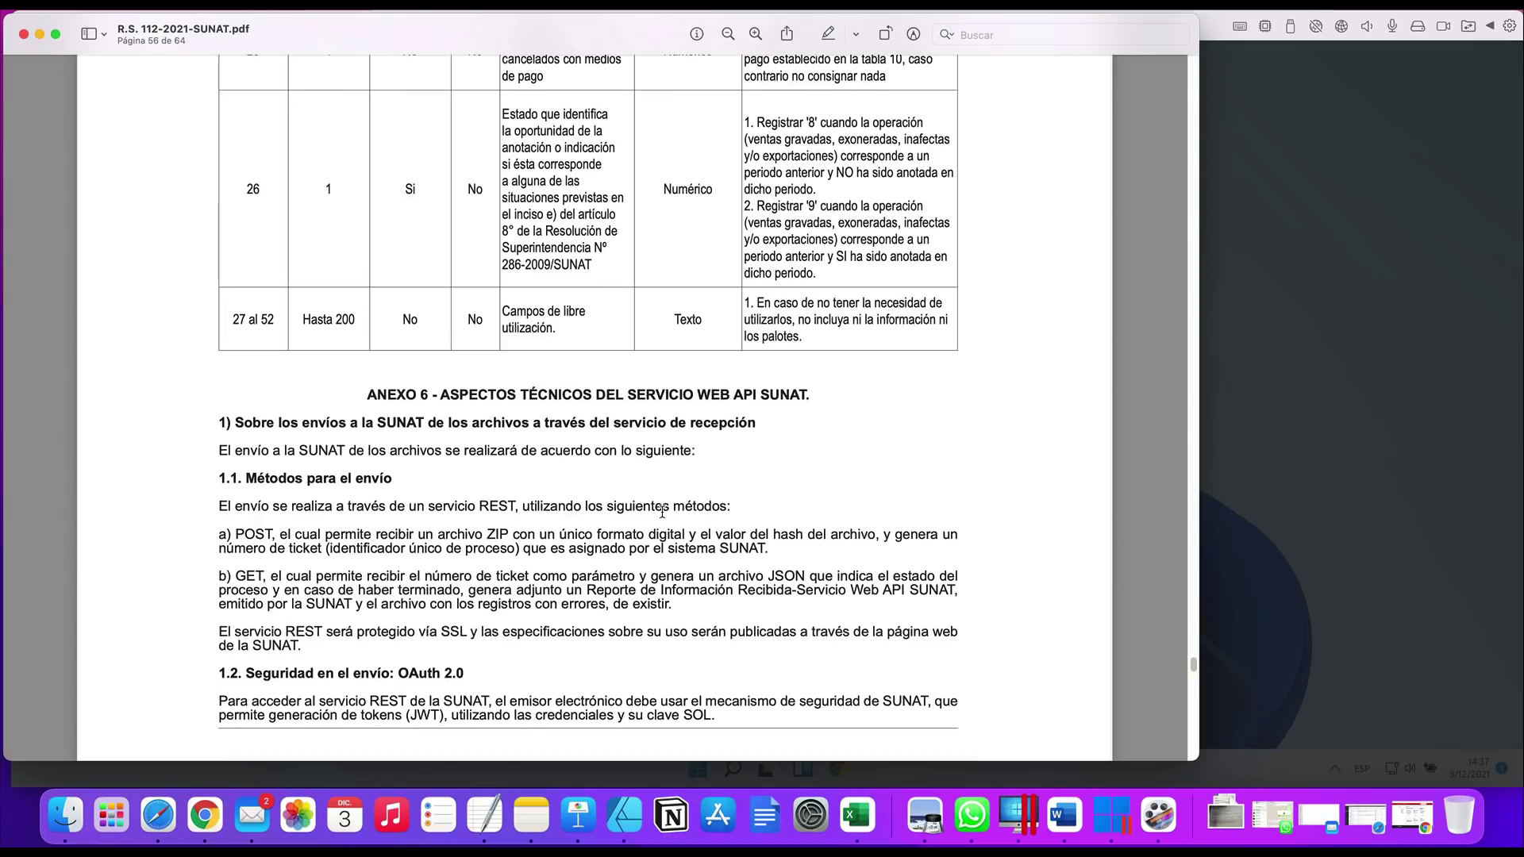
scroll(663, 517, "up", 15)
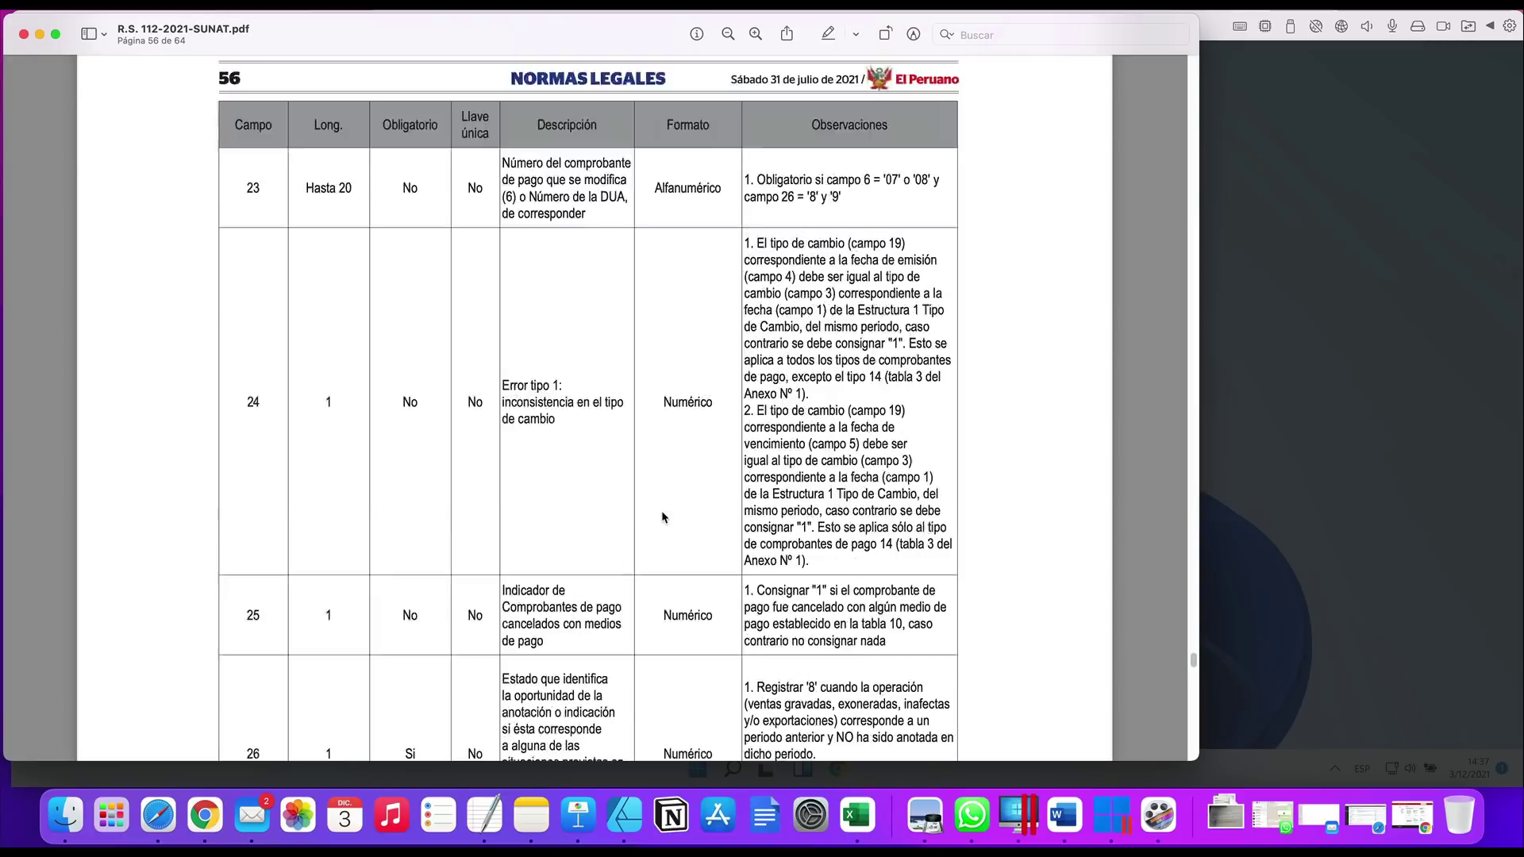
scroll(663, 518, "up", 15)
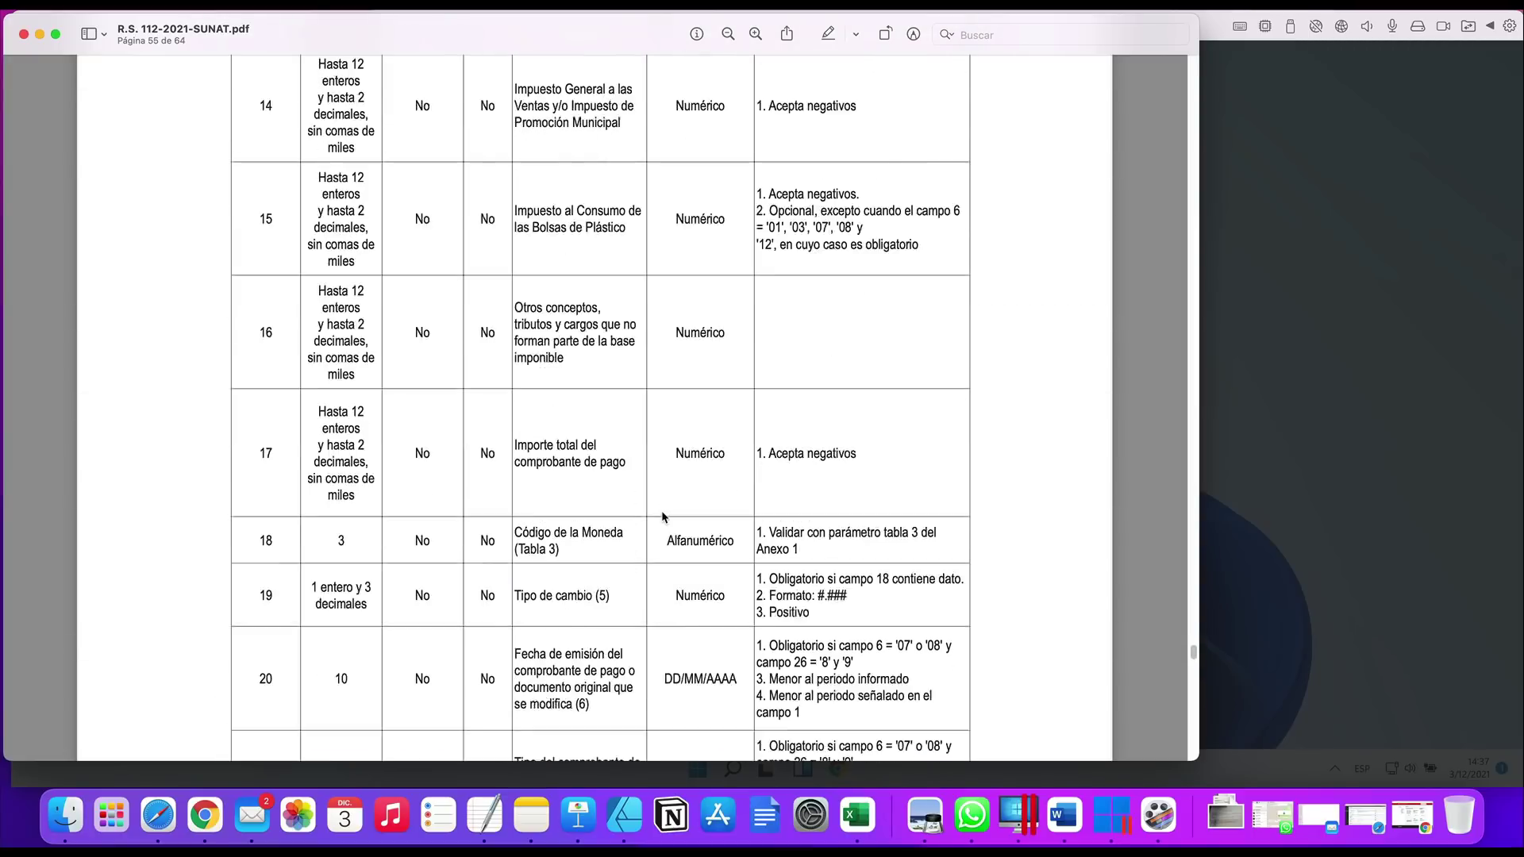
scroll(662, 518, "up", 15)
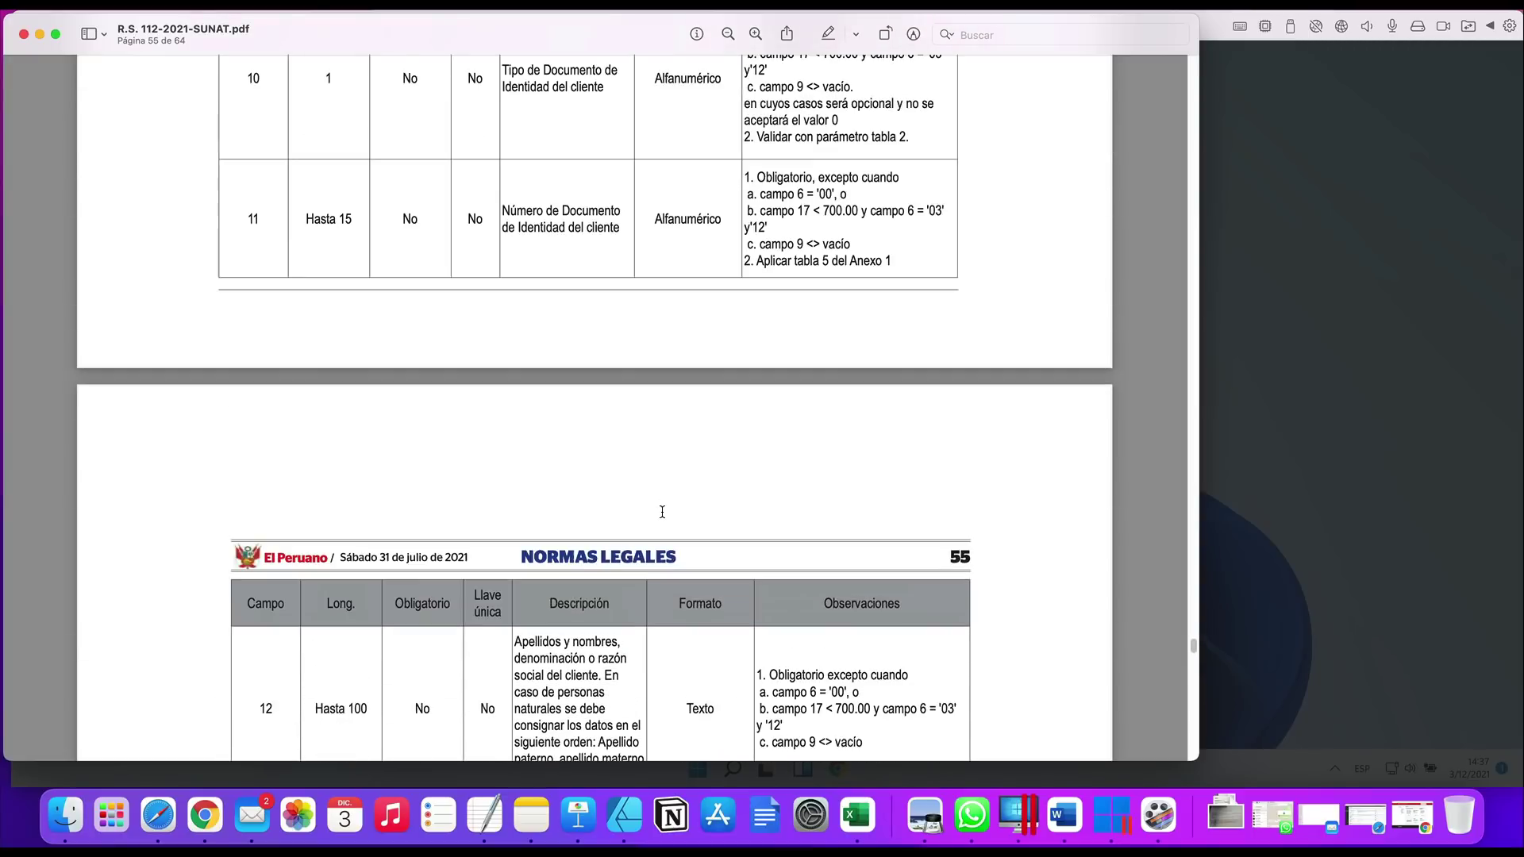
scroll(662, 512, "up", 15)
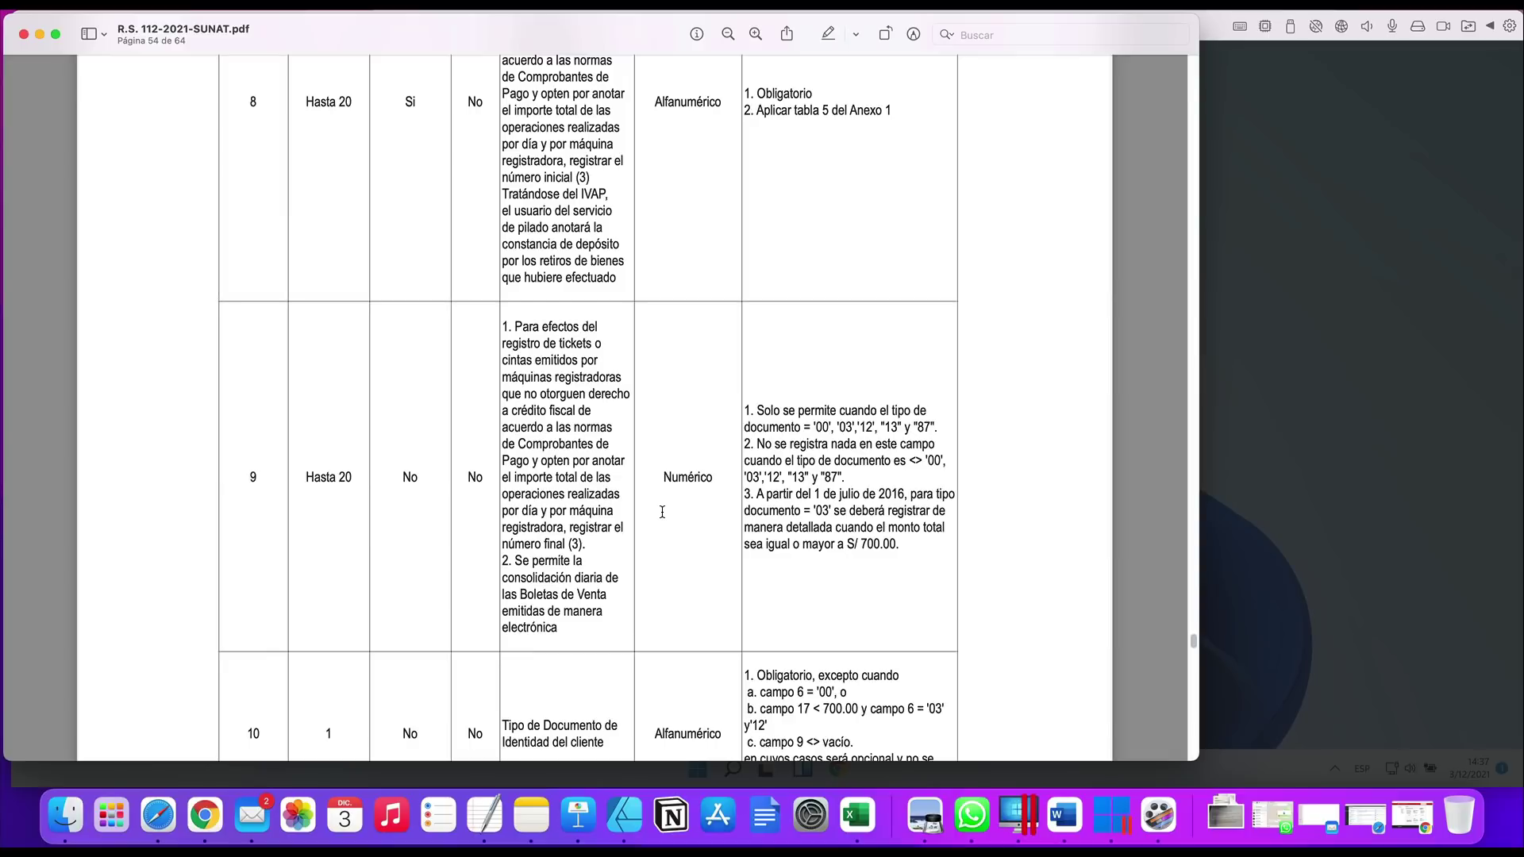
scroll(662, 516, "up", 15)
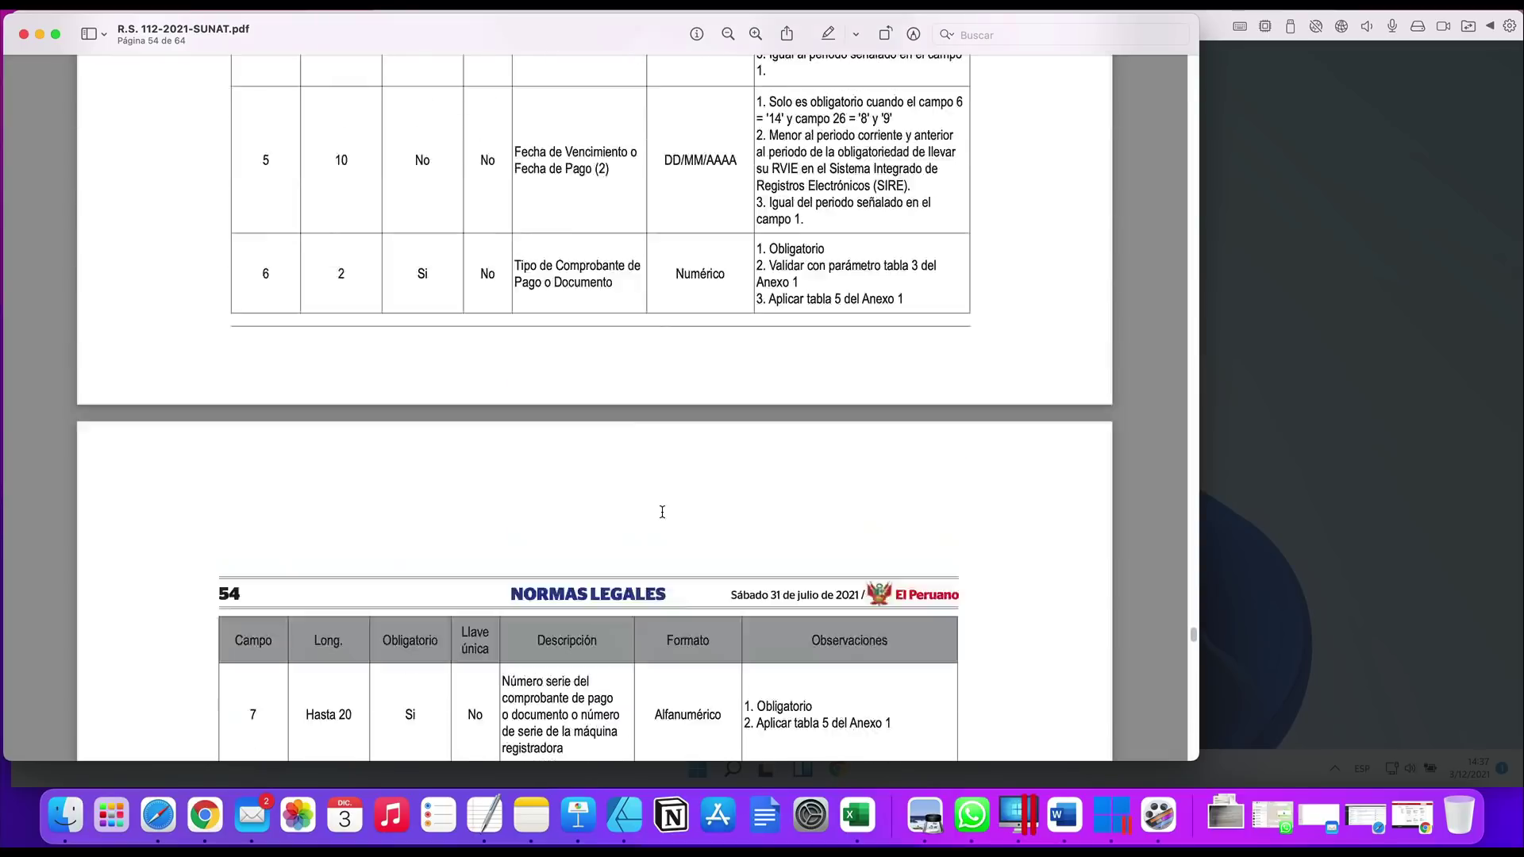
scroll(662, 512, "up", 8)
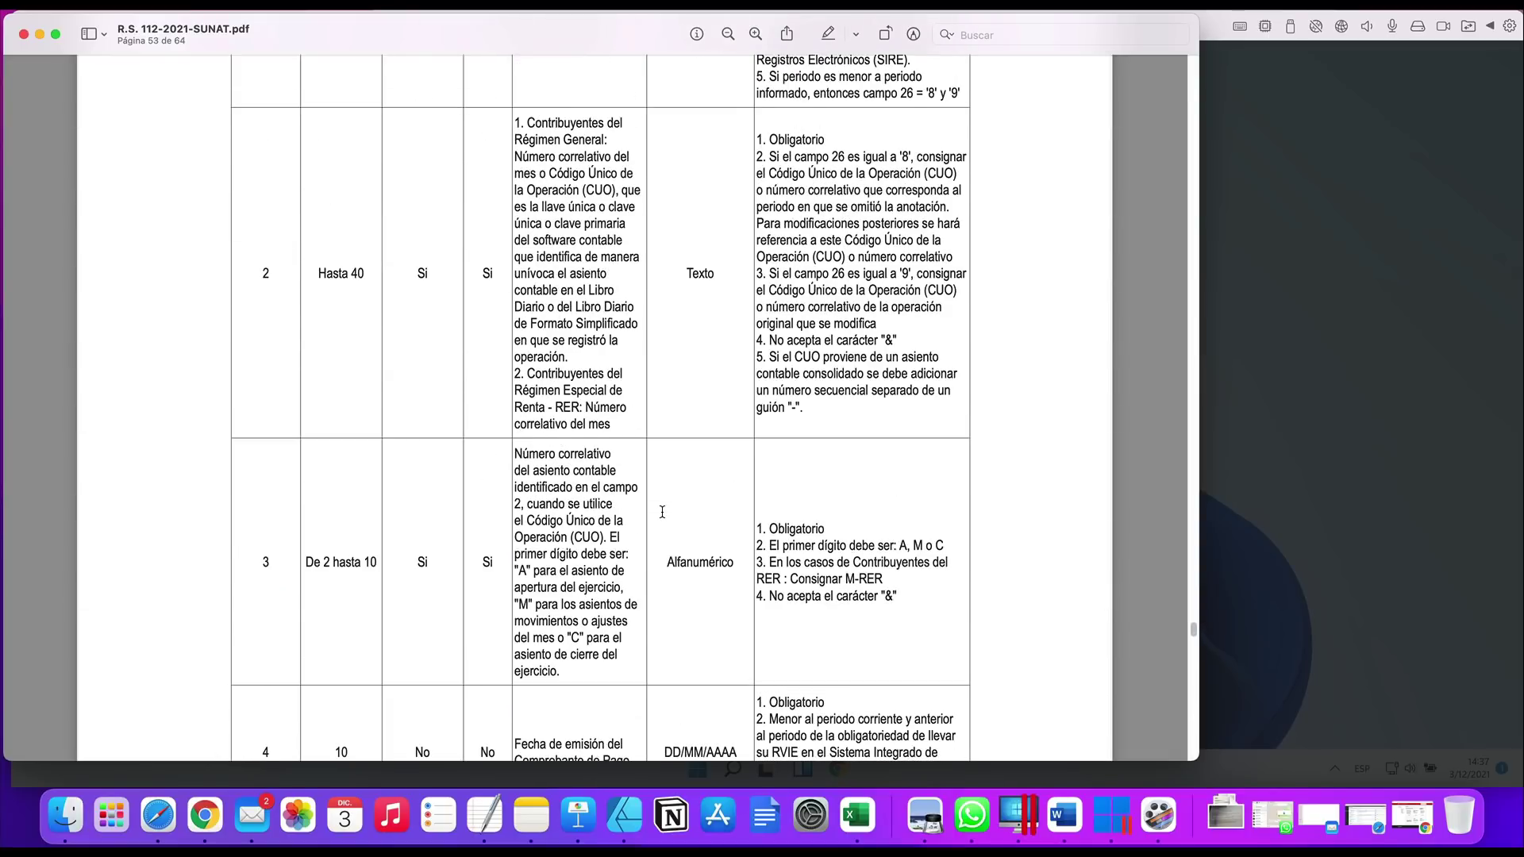
scroll(687, 482, "up", 15)
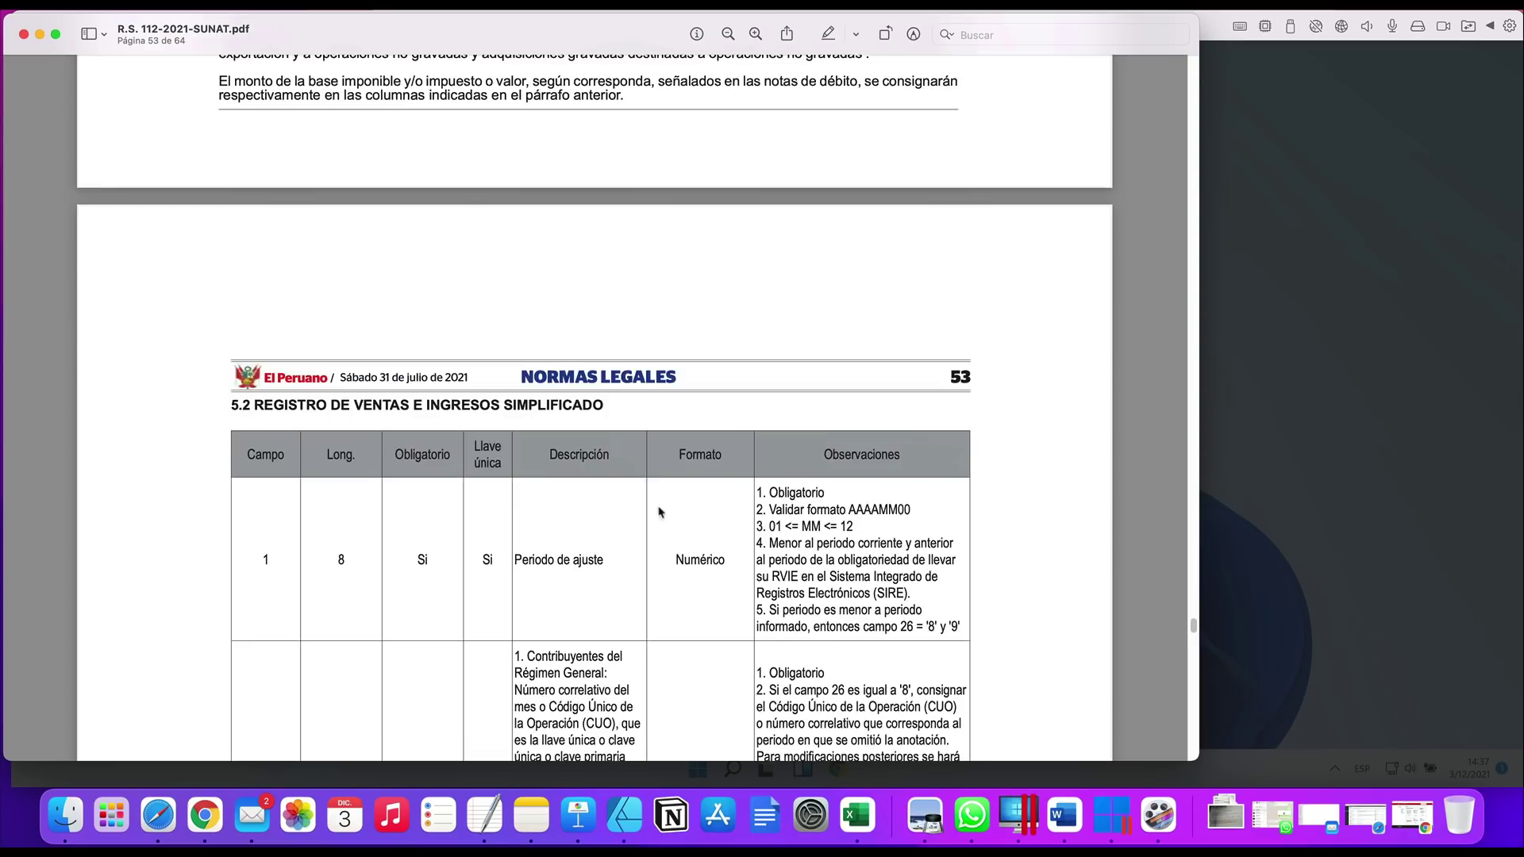
scroll(657, 512, "up", 20)
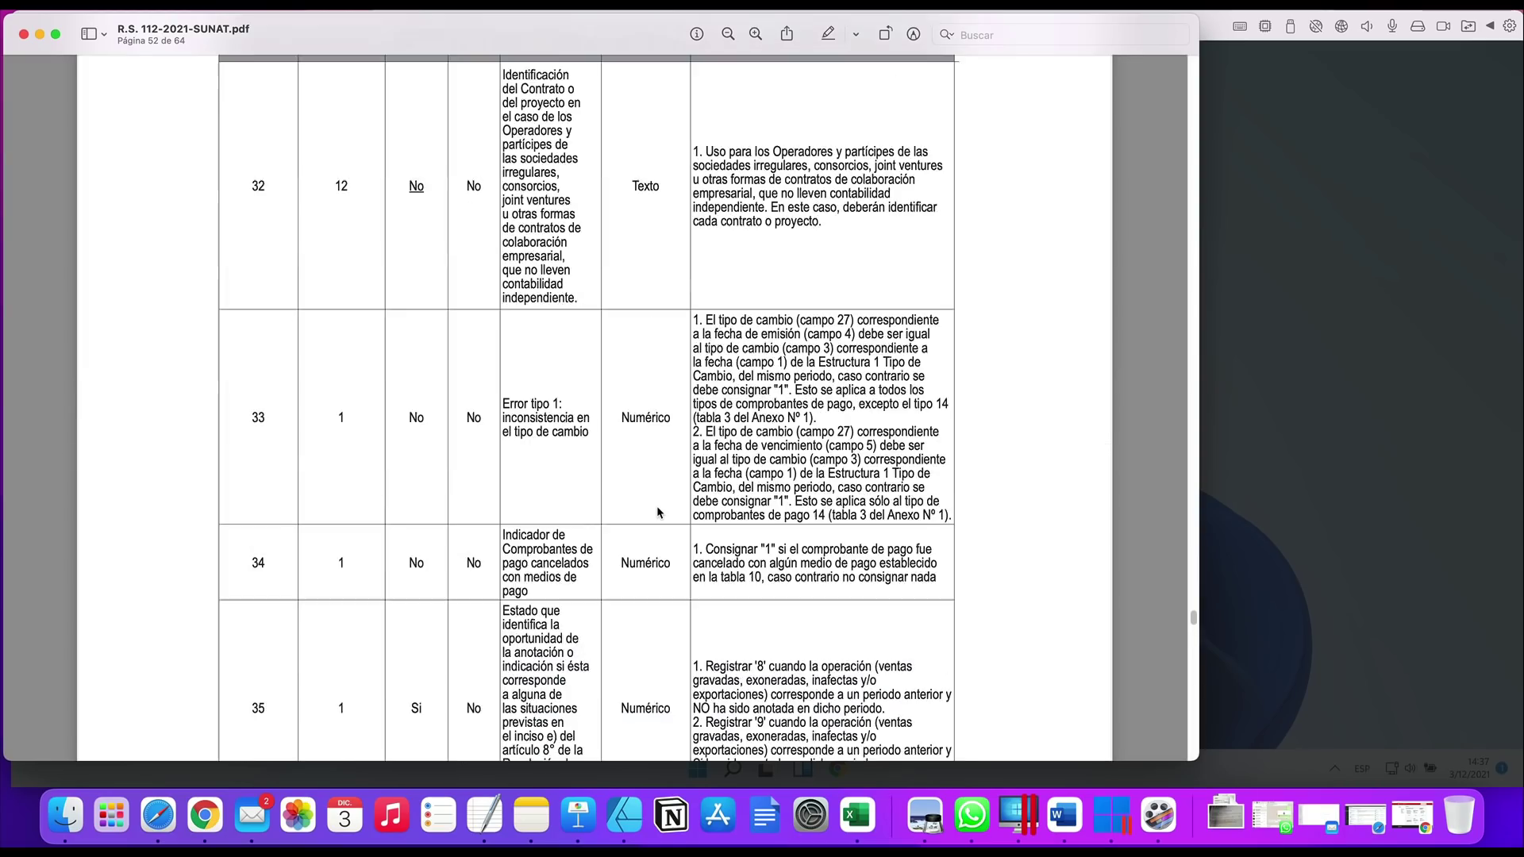
scroll(657, 512, "up", 20)
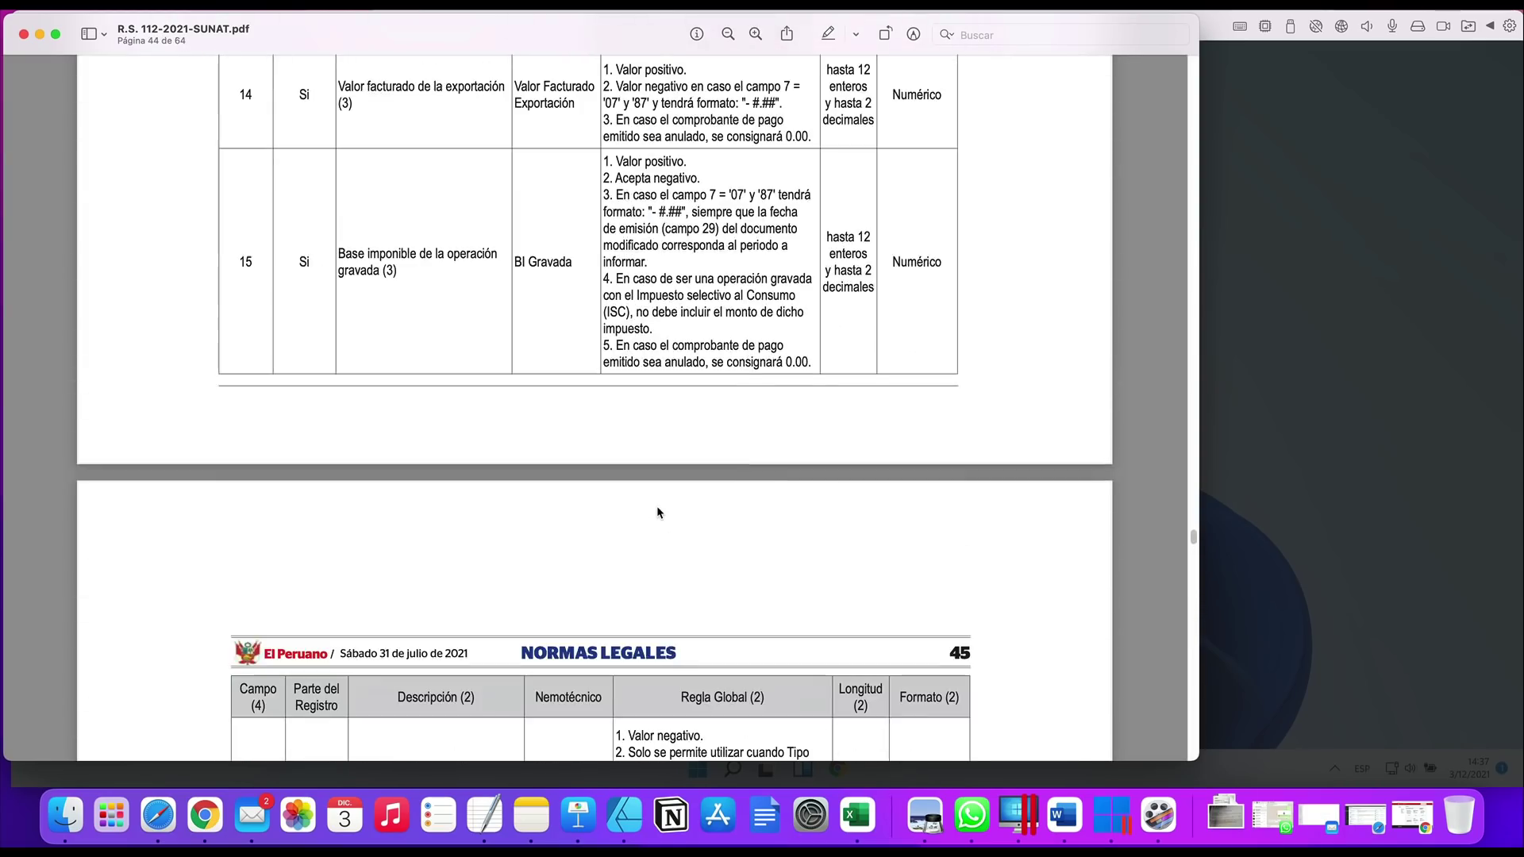
scroll(657, 512, "up", 5)
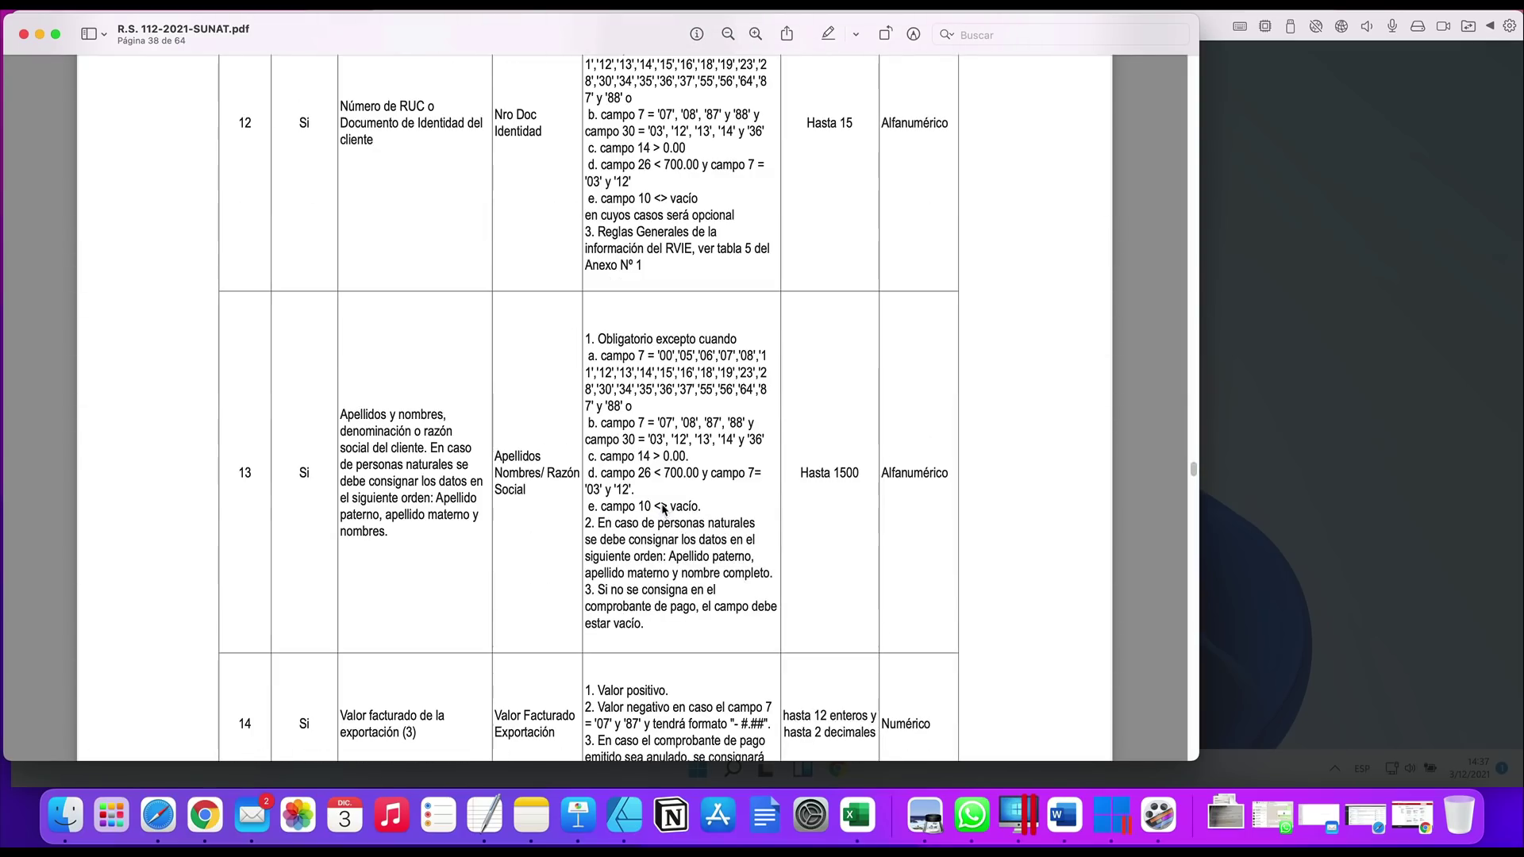
left_click_drag(1189, 477, 1162, 122)
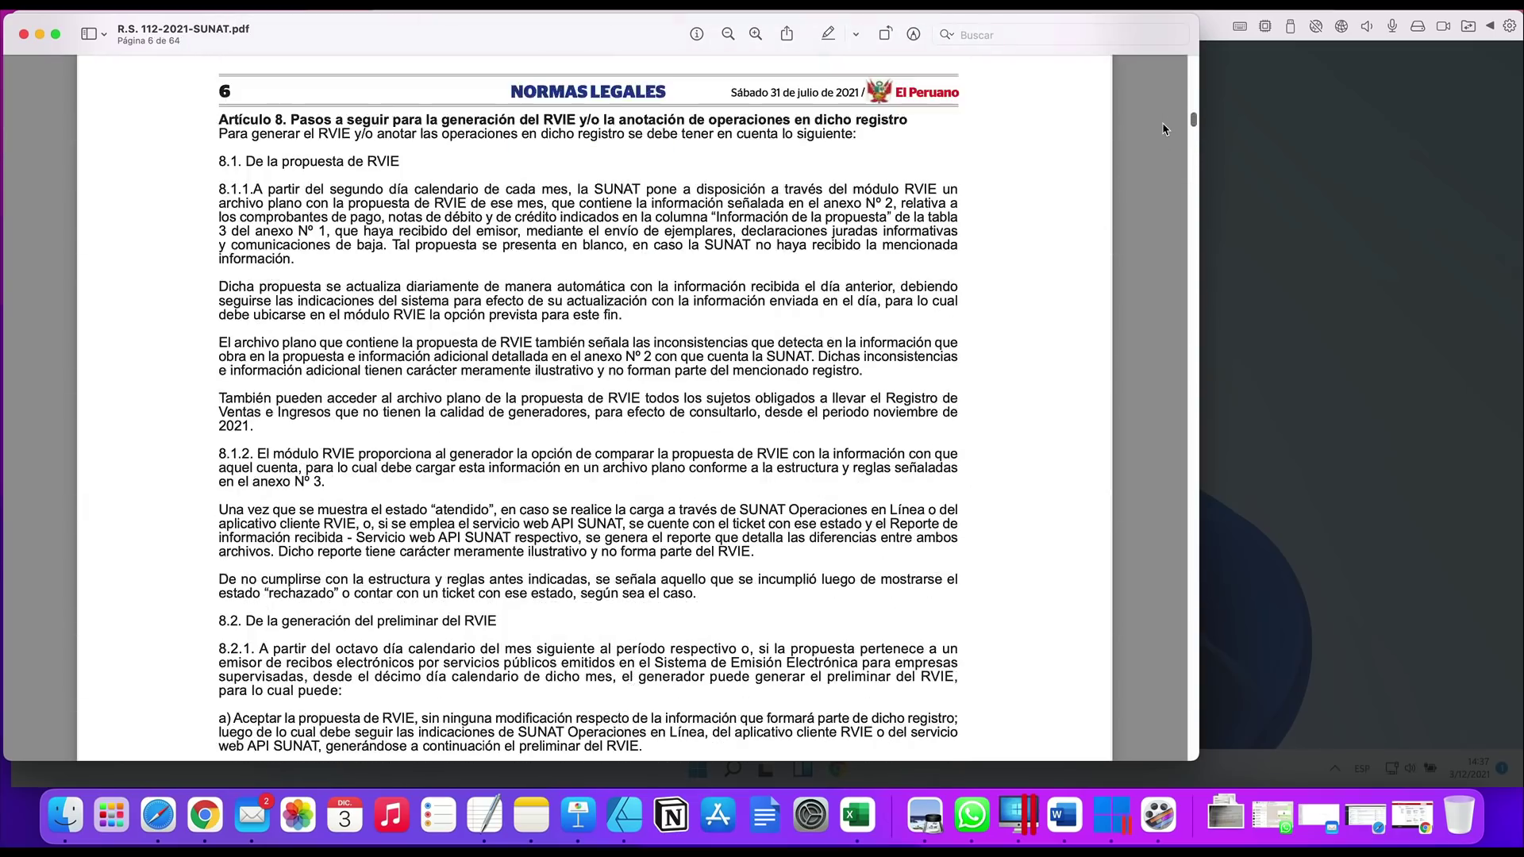
In the Windows 10 VM, run Cliente MIGE as administrator and approve the UAC prompt
left_click(1352, 445)
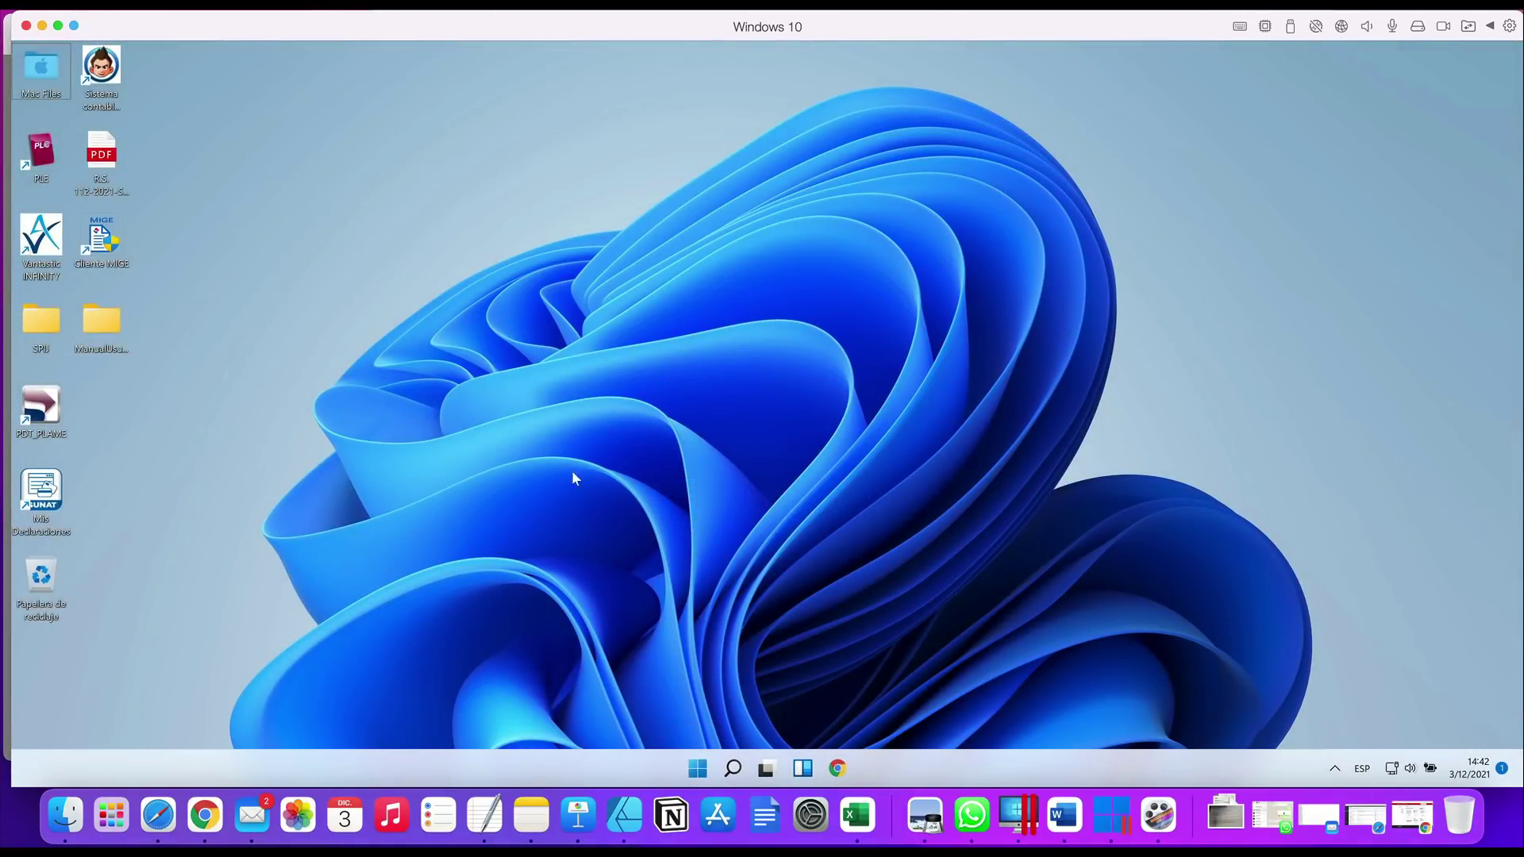
left_click(123, 257)
right_click(122, 257)
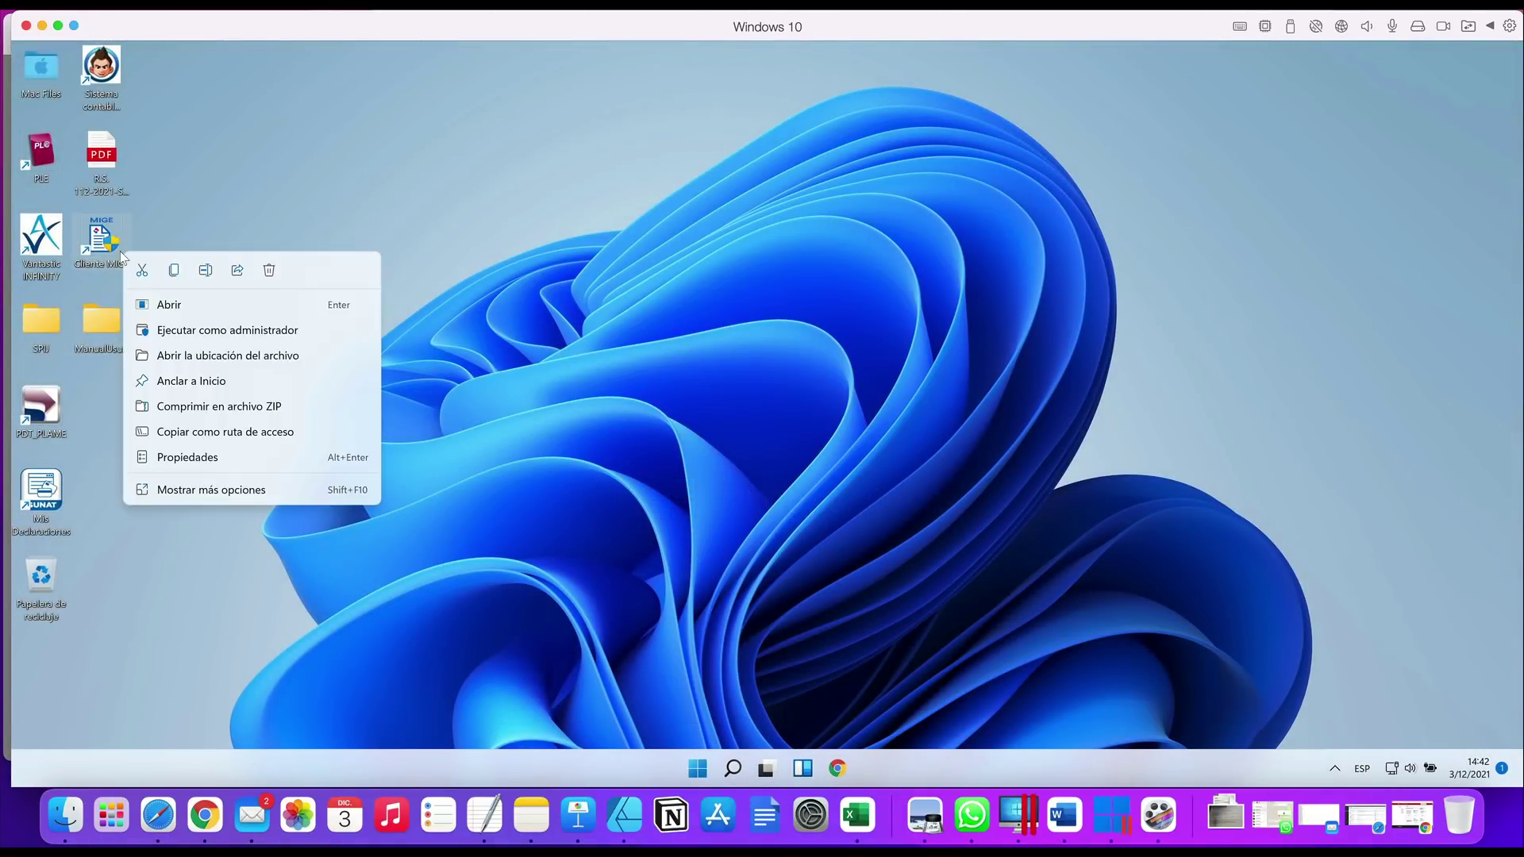
left_click(187, 331)
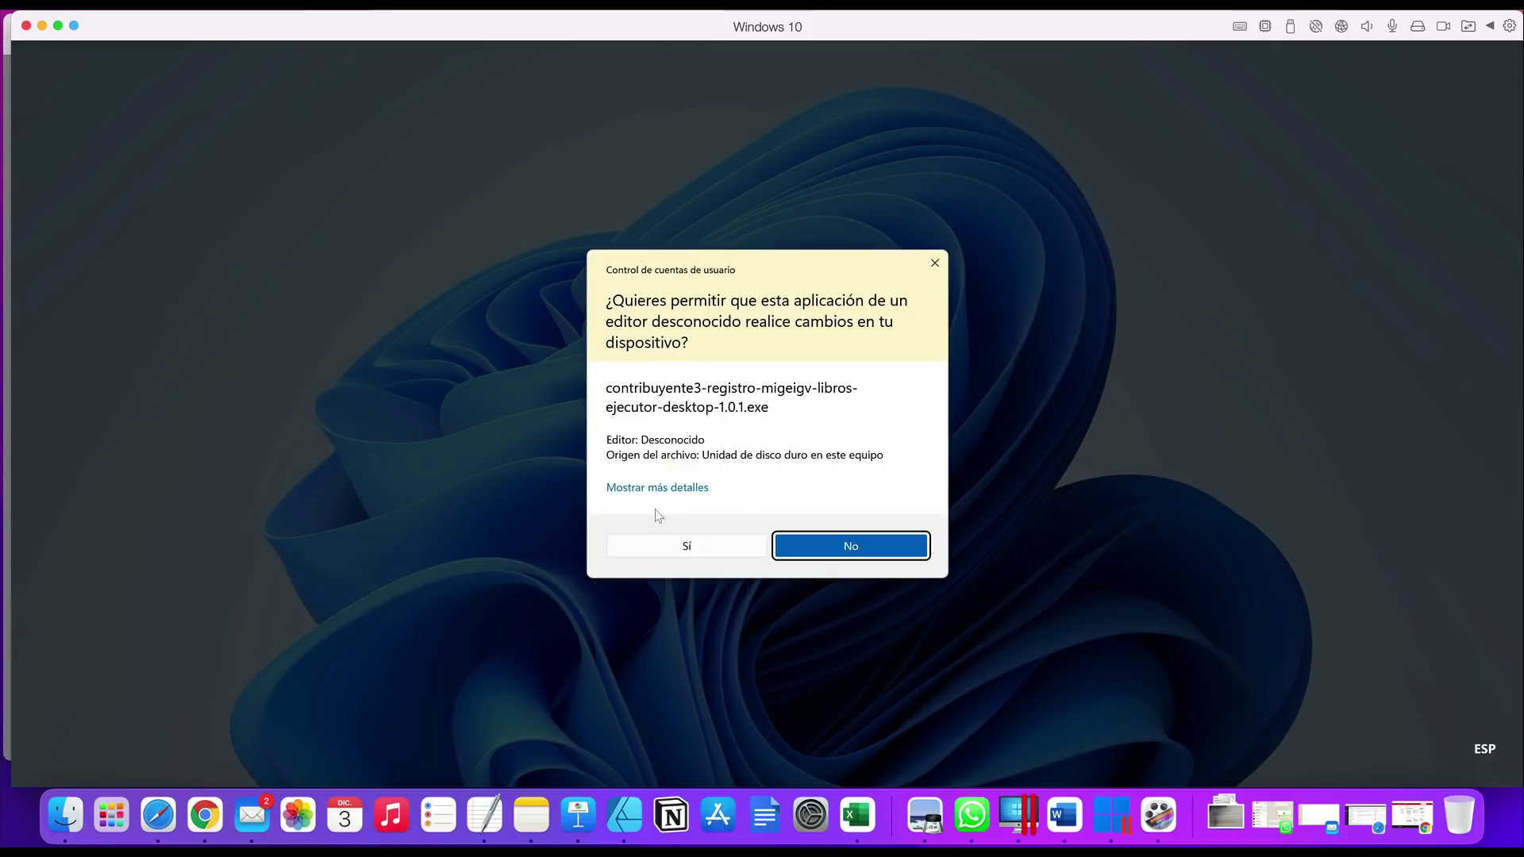
left_click(668, 544)
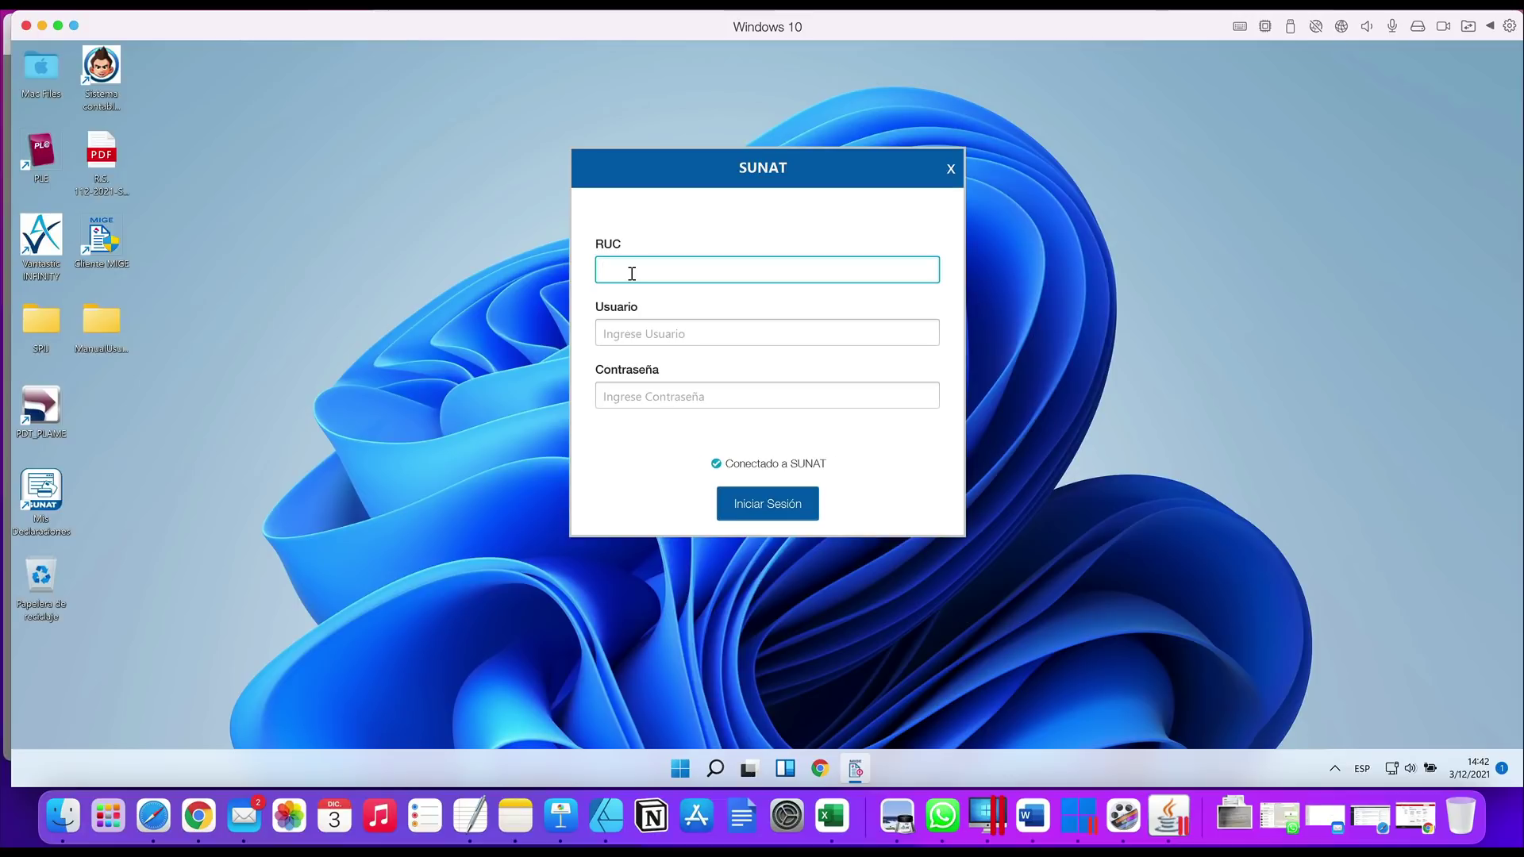
Enter the company's RUC, the user name and the password, then sign in
left_click(628, 339)
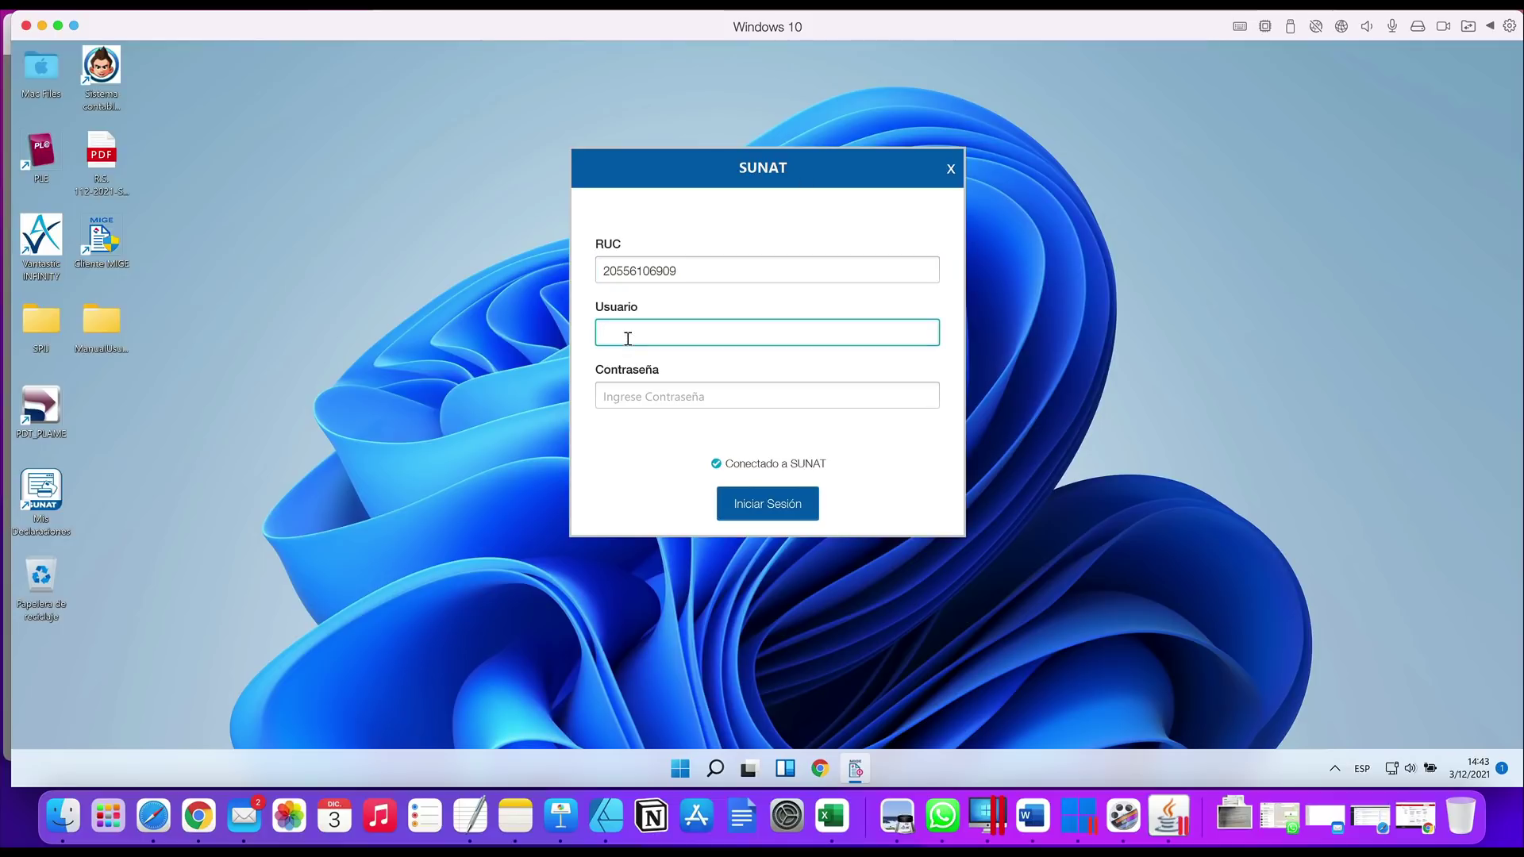
type("LEDBLAU")
left_click(640, 403)
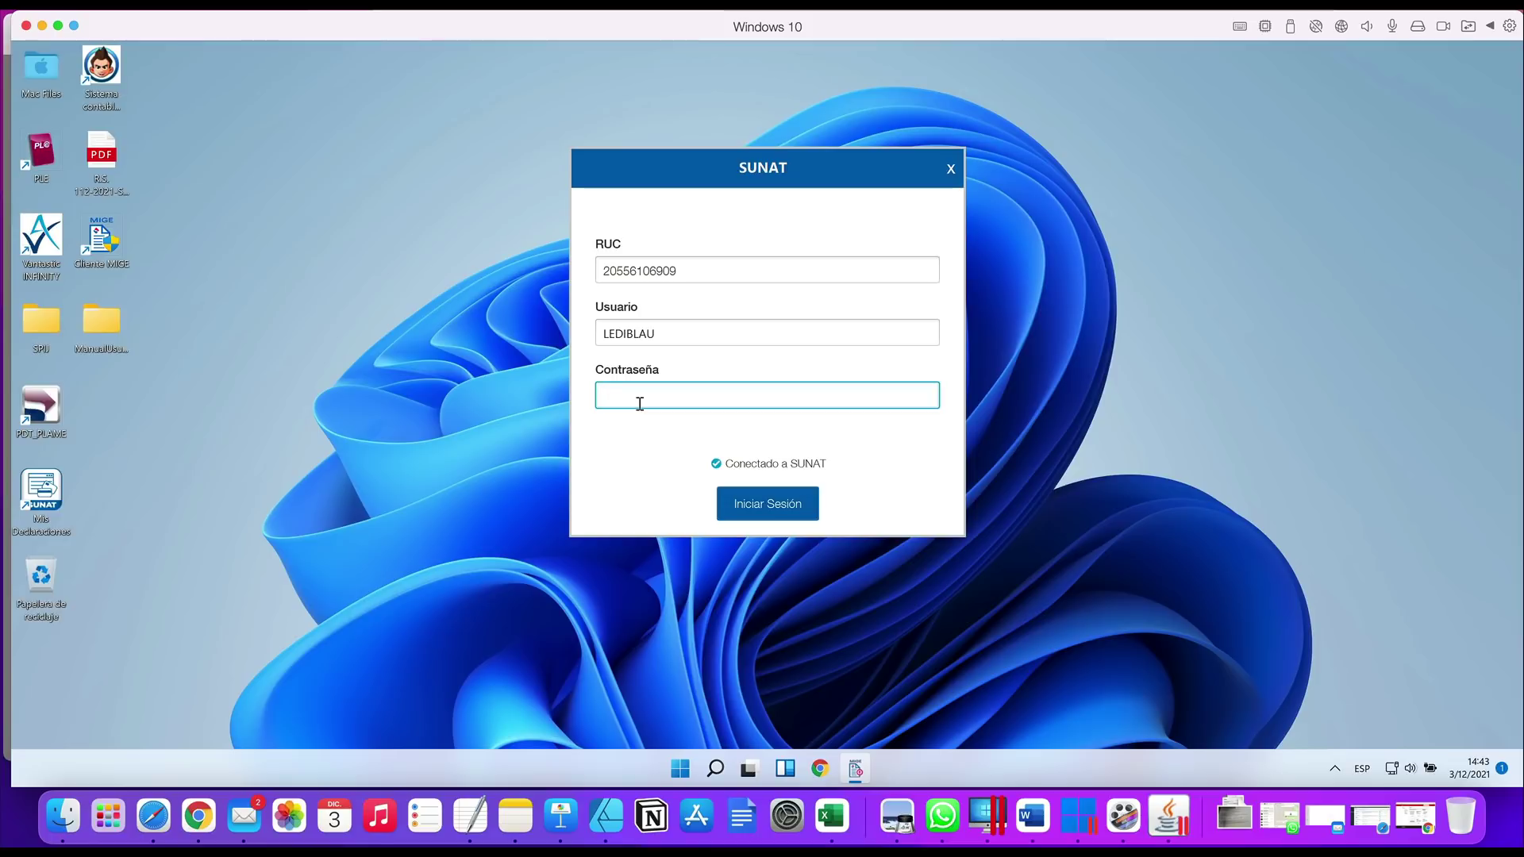
type("•••••••••")
left_click(785, 503)
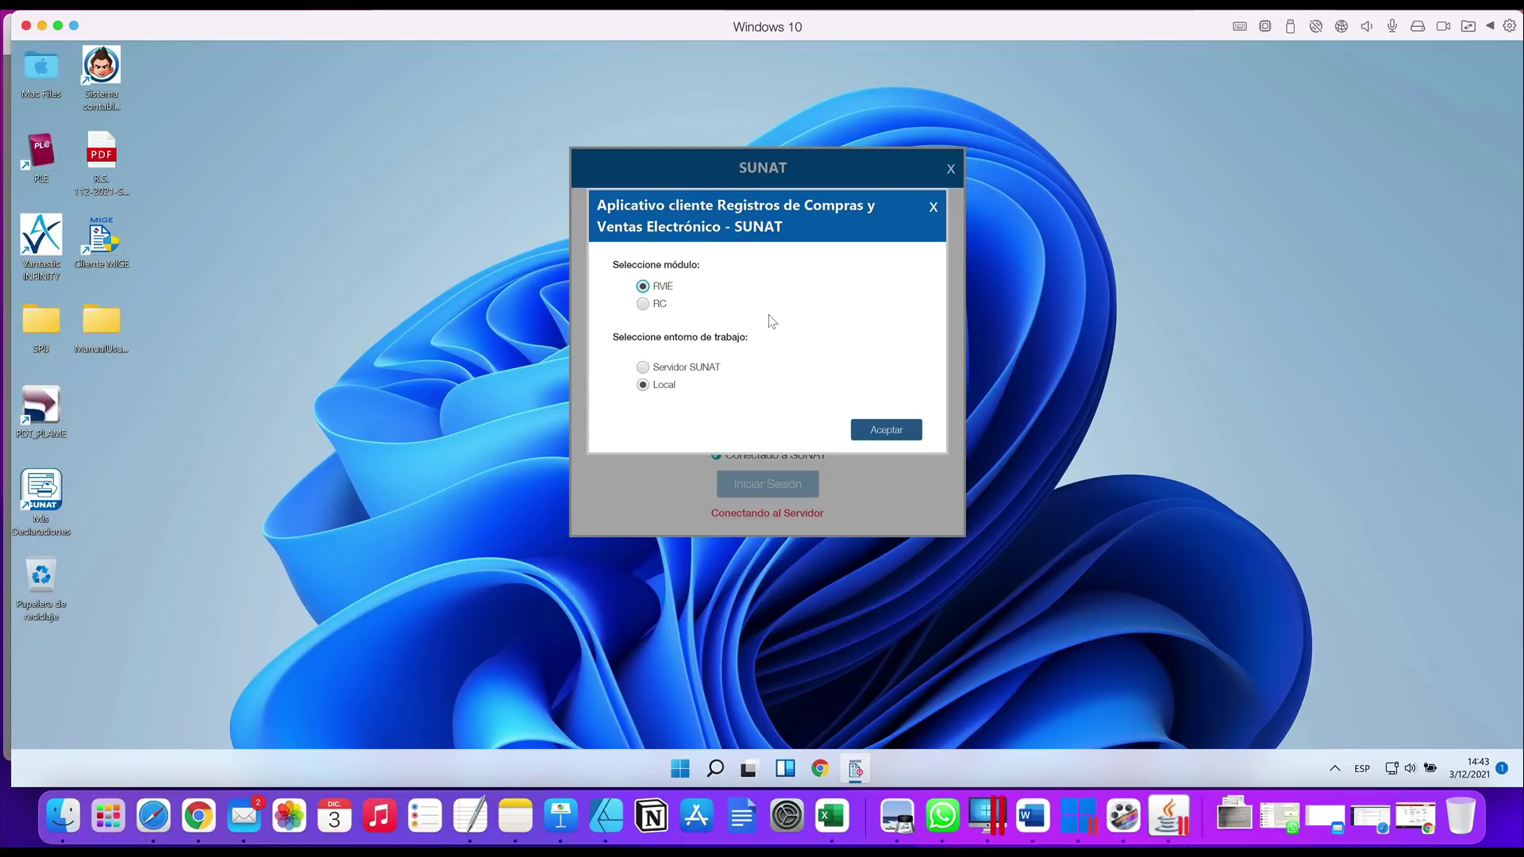
Keep the RVIE module, set the work environment to Local, and confirm
left_click(642, 368)
left_click(644, 386)
left_click(909, 430)
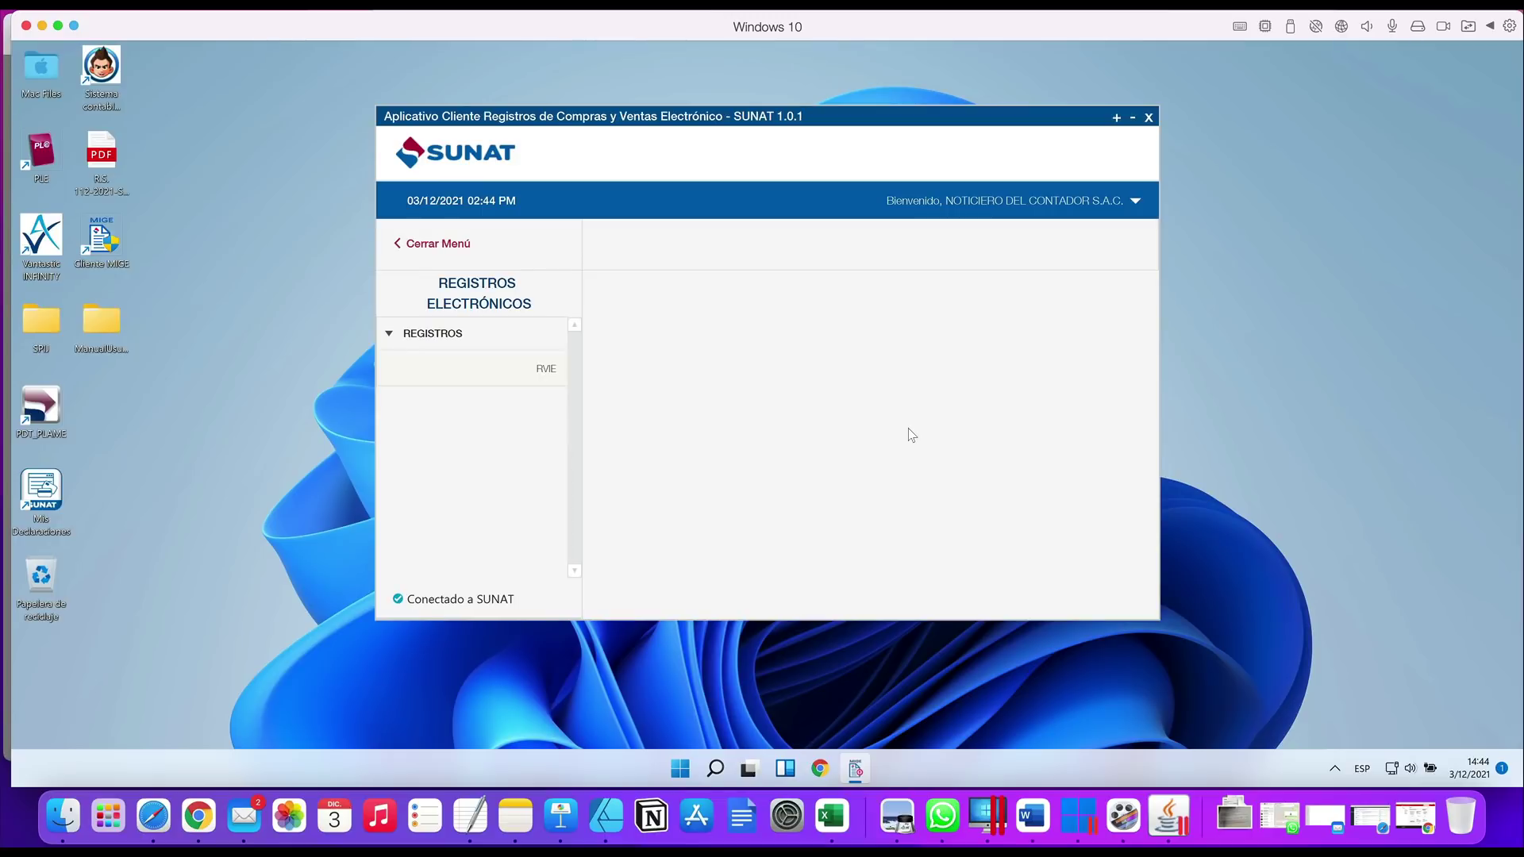
Open REGISTROS > RVIE and load the register for period 2021 NOV
left_click(546, 368)
left_click(595, 368)
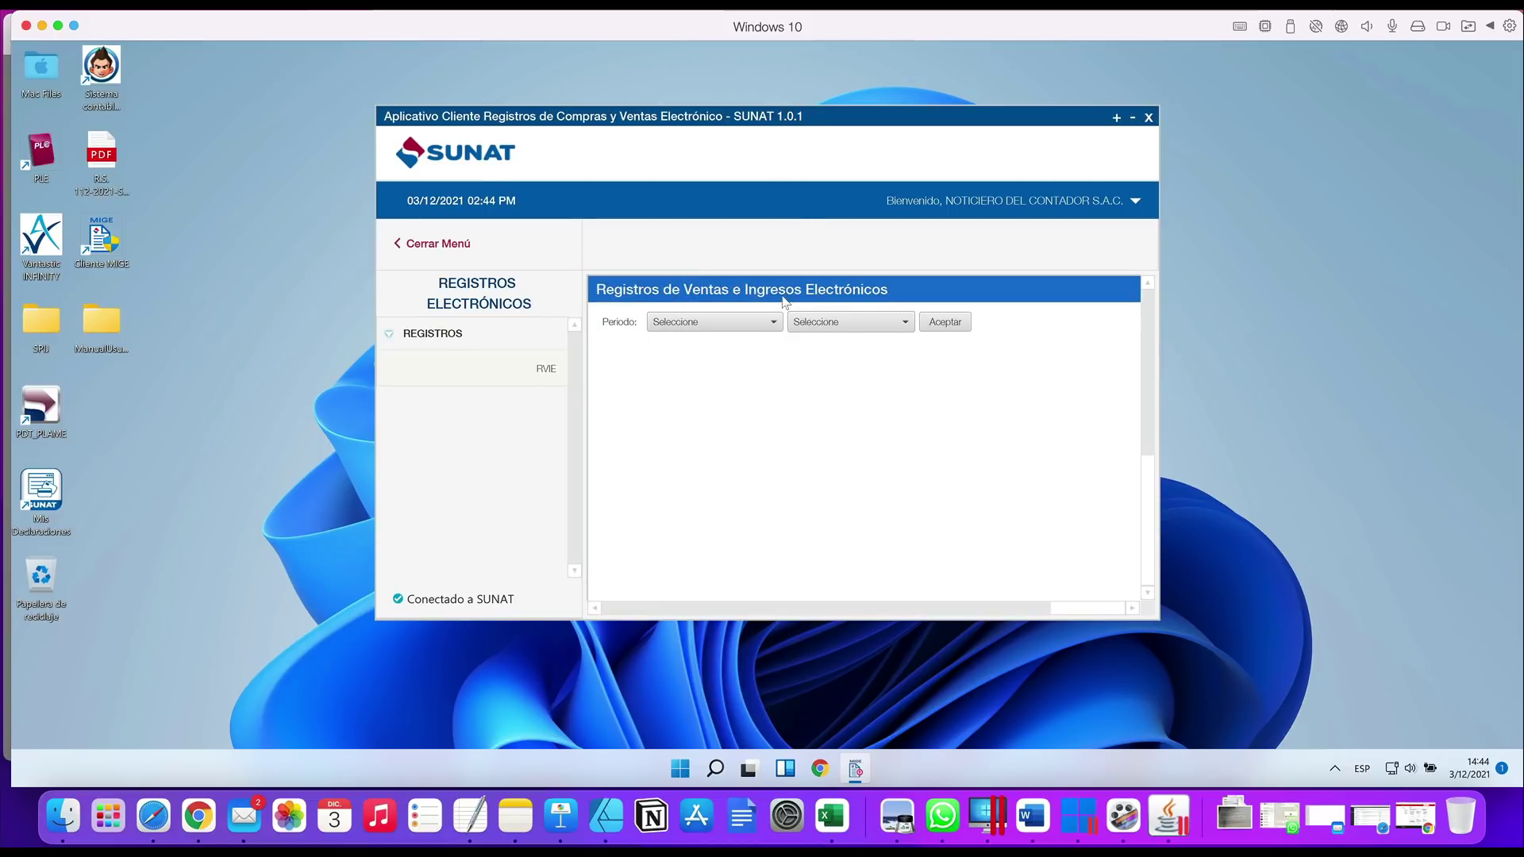
left_click(758, 321)
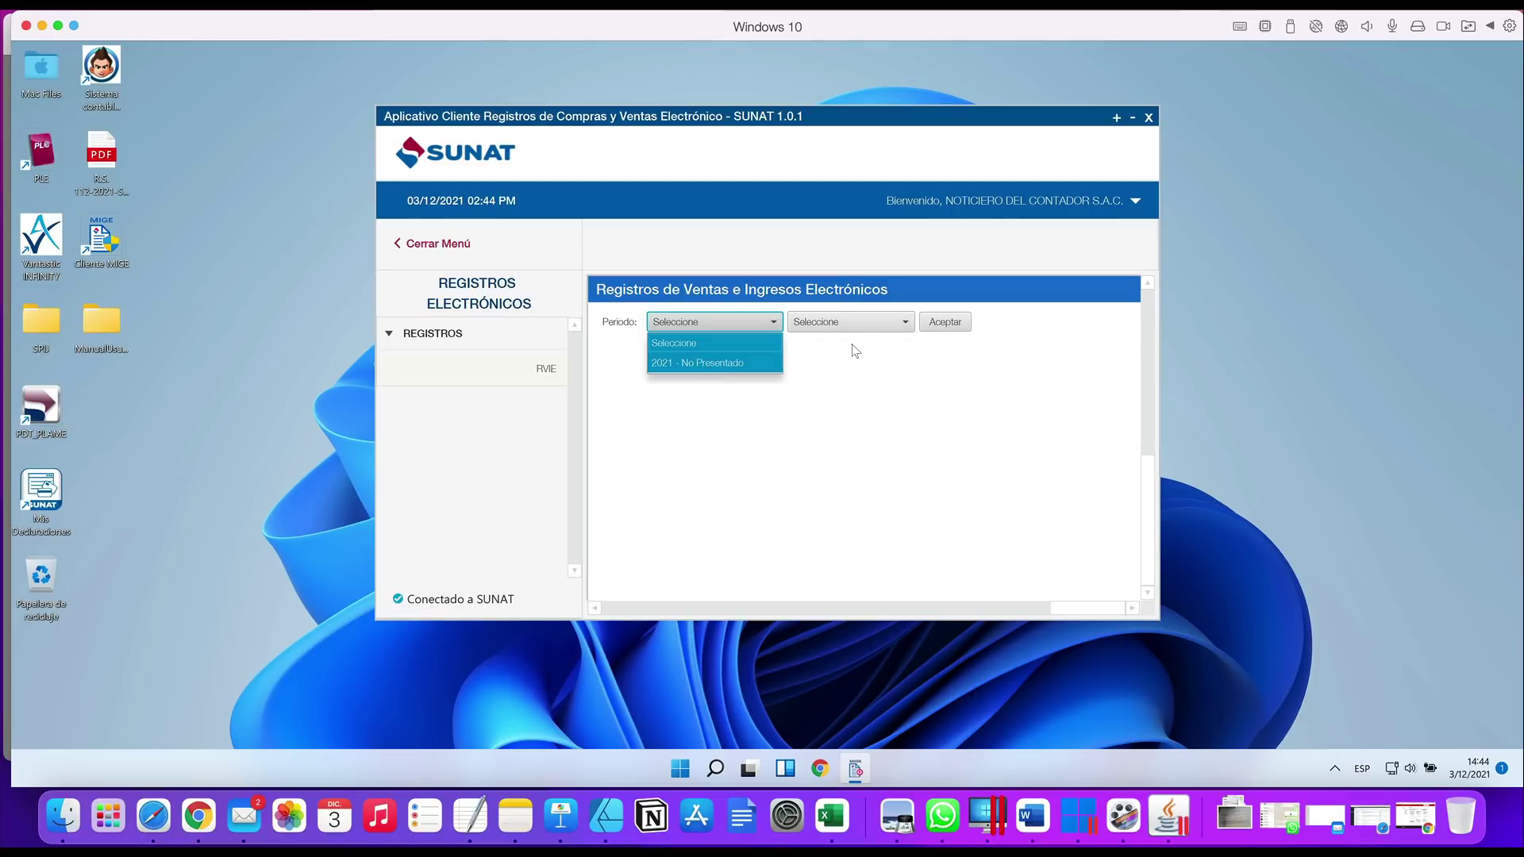
left_click(714, 360)
left_click(726, 325)
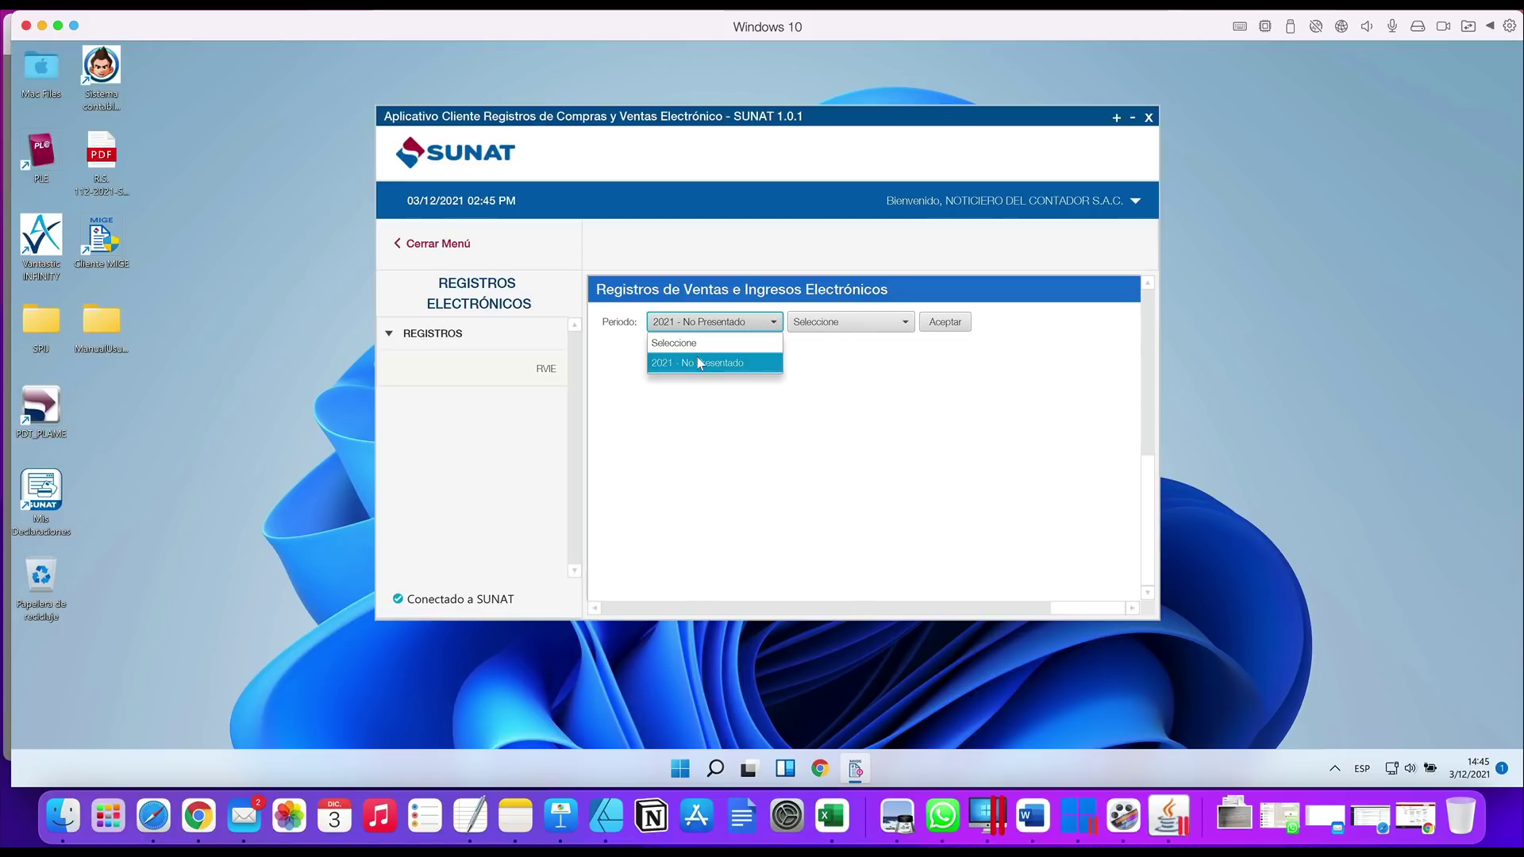
left_click(698, 362)
left_click(822, 323)
scroll(836, 421, "down", 1)
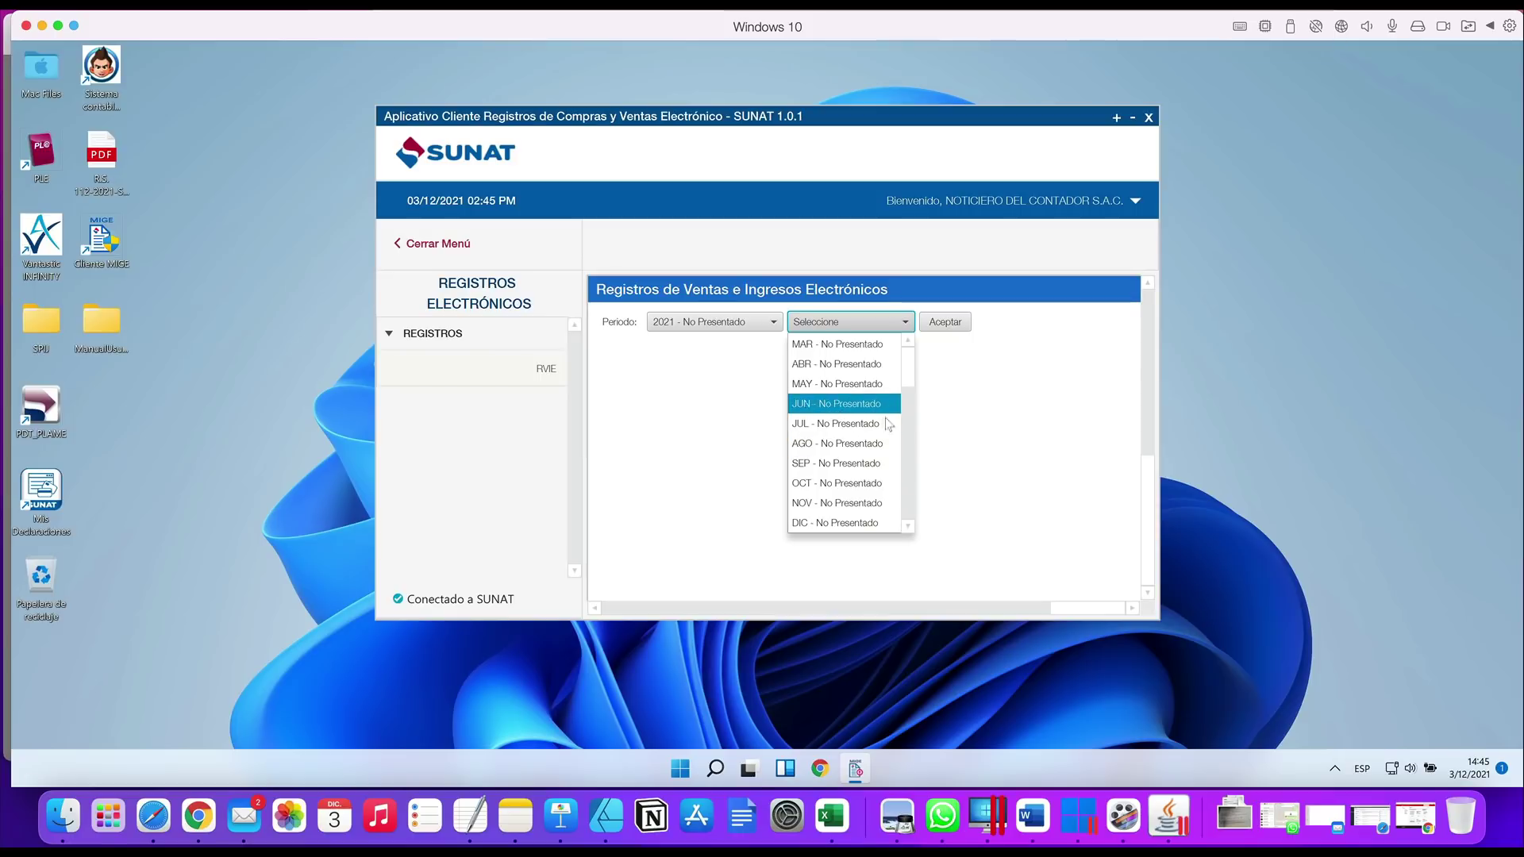
left_click(856, 502)
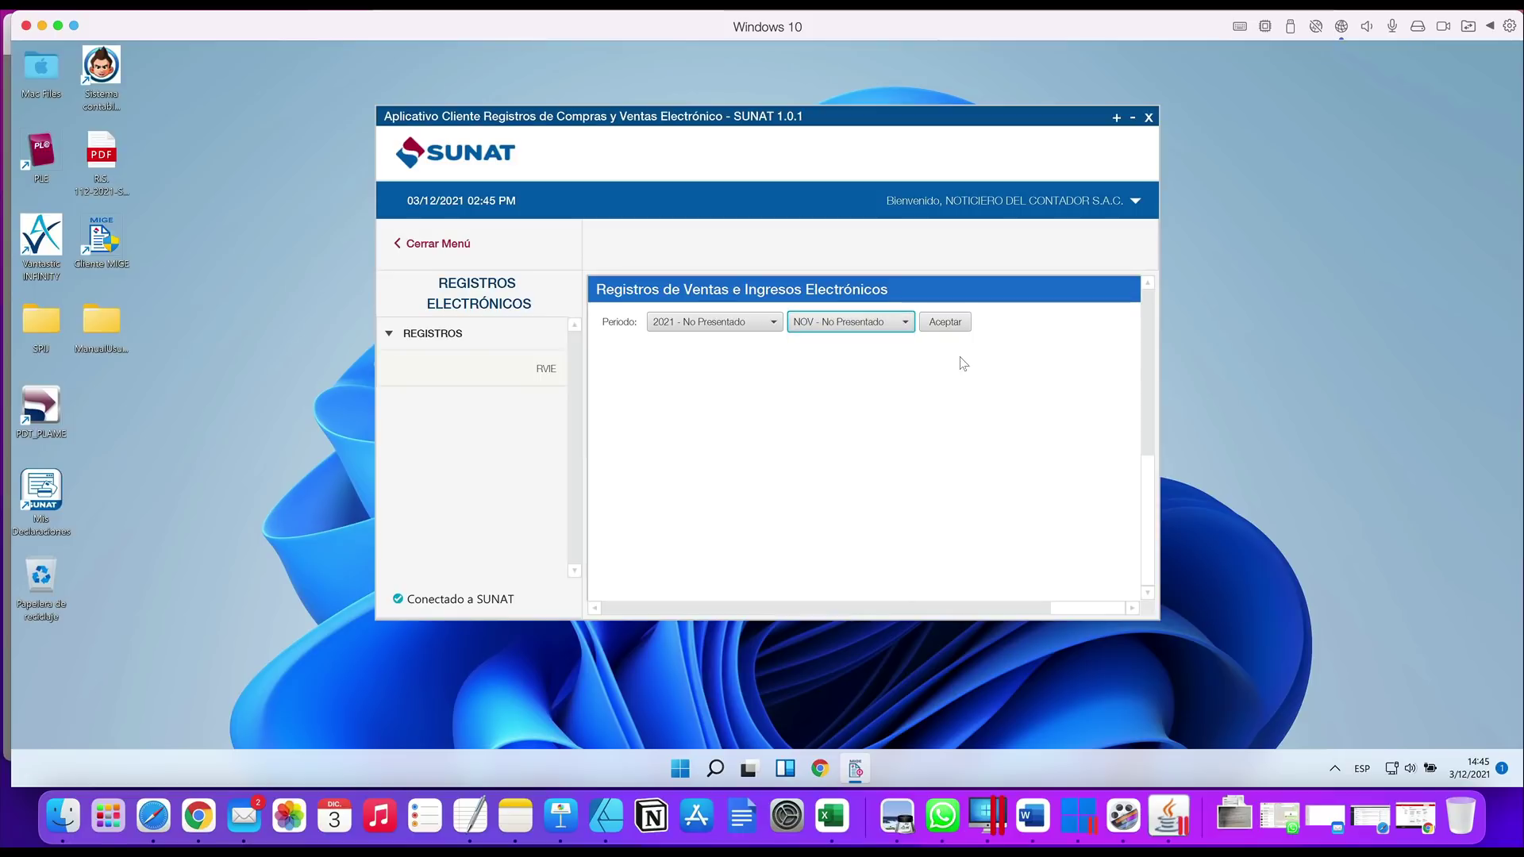
left_click(949, 327)
Move and enlarge the client window down to the taskbar, then show Generación de Registro
left_click_drag(1020, 116, 799, 64)
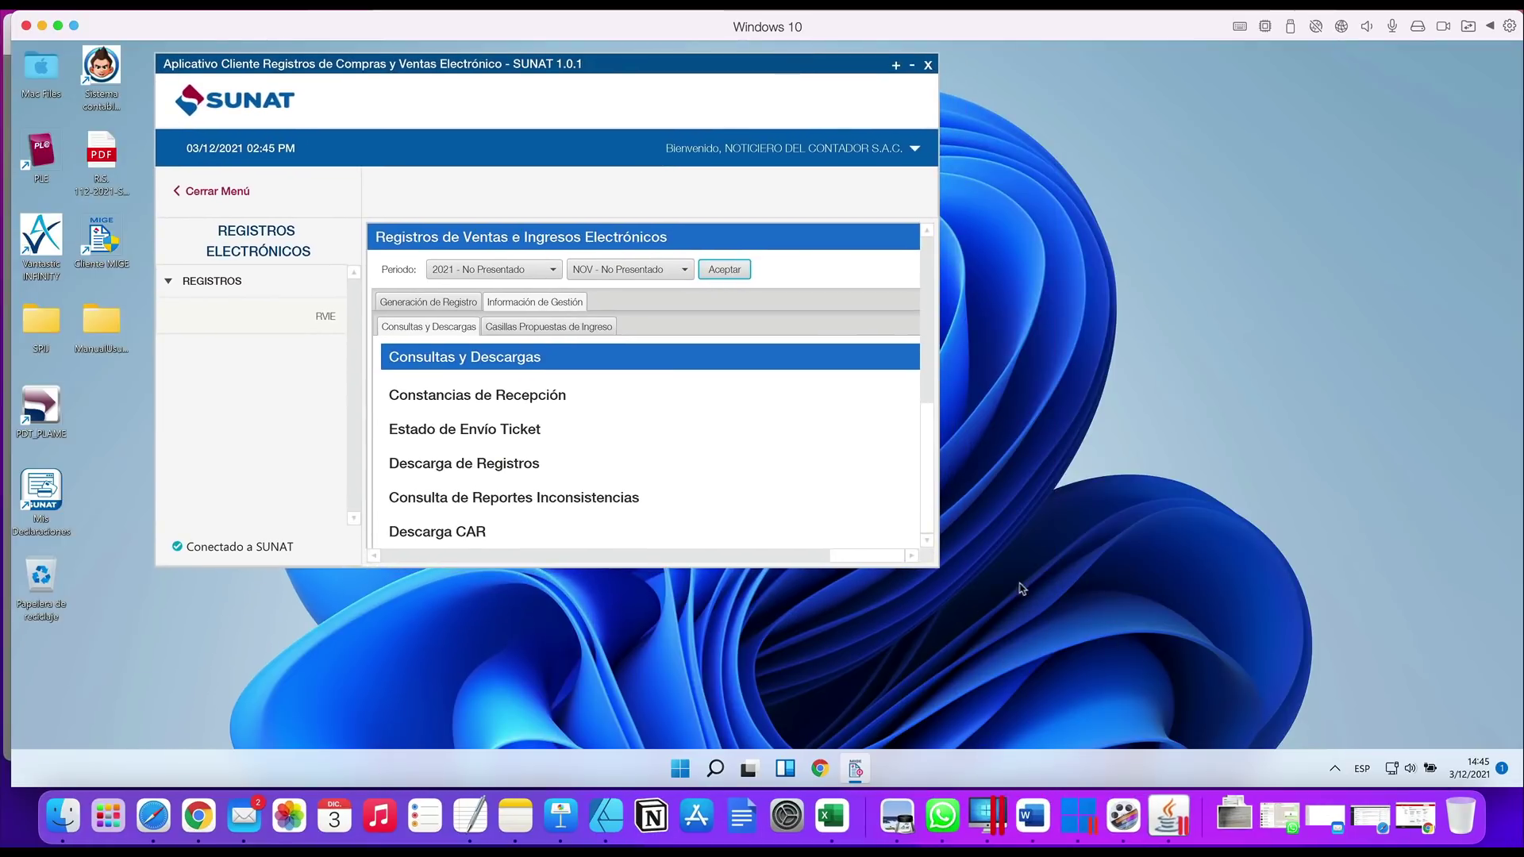
left_click_drag(938, 566, 1081, 633)
left_click_drag(1391, 748, 1436, 762)
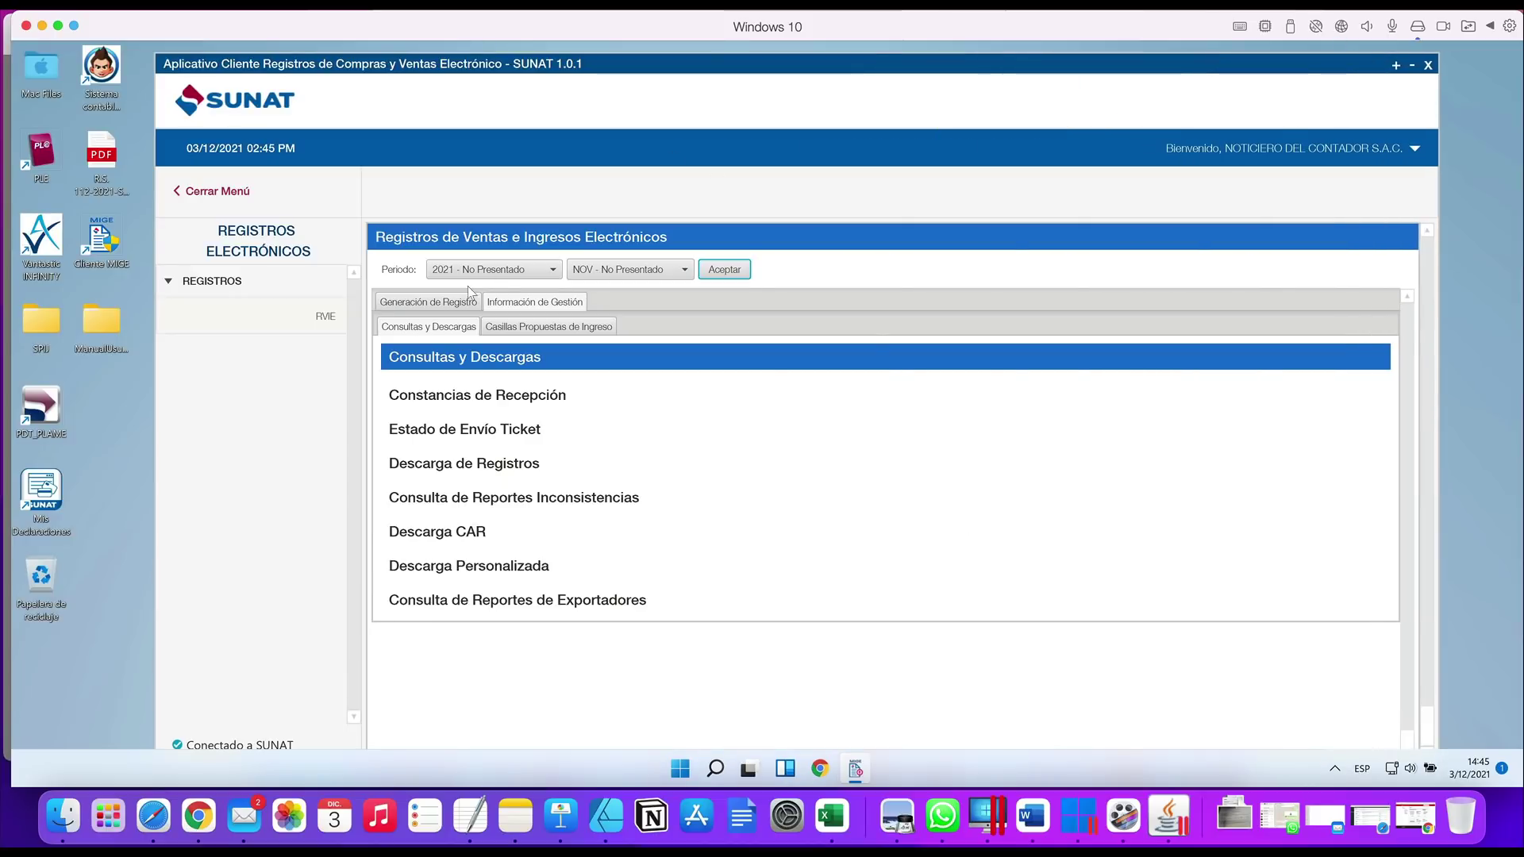
left_click(401, 308)
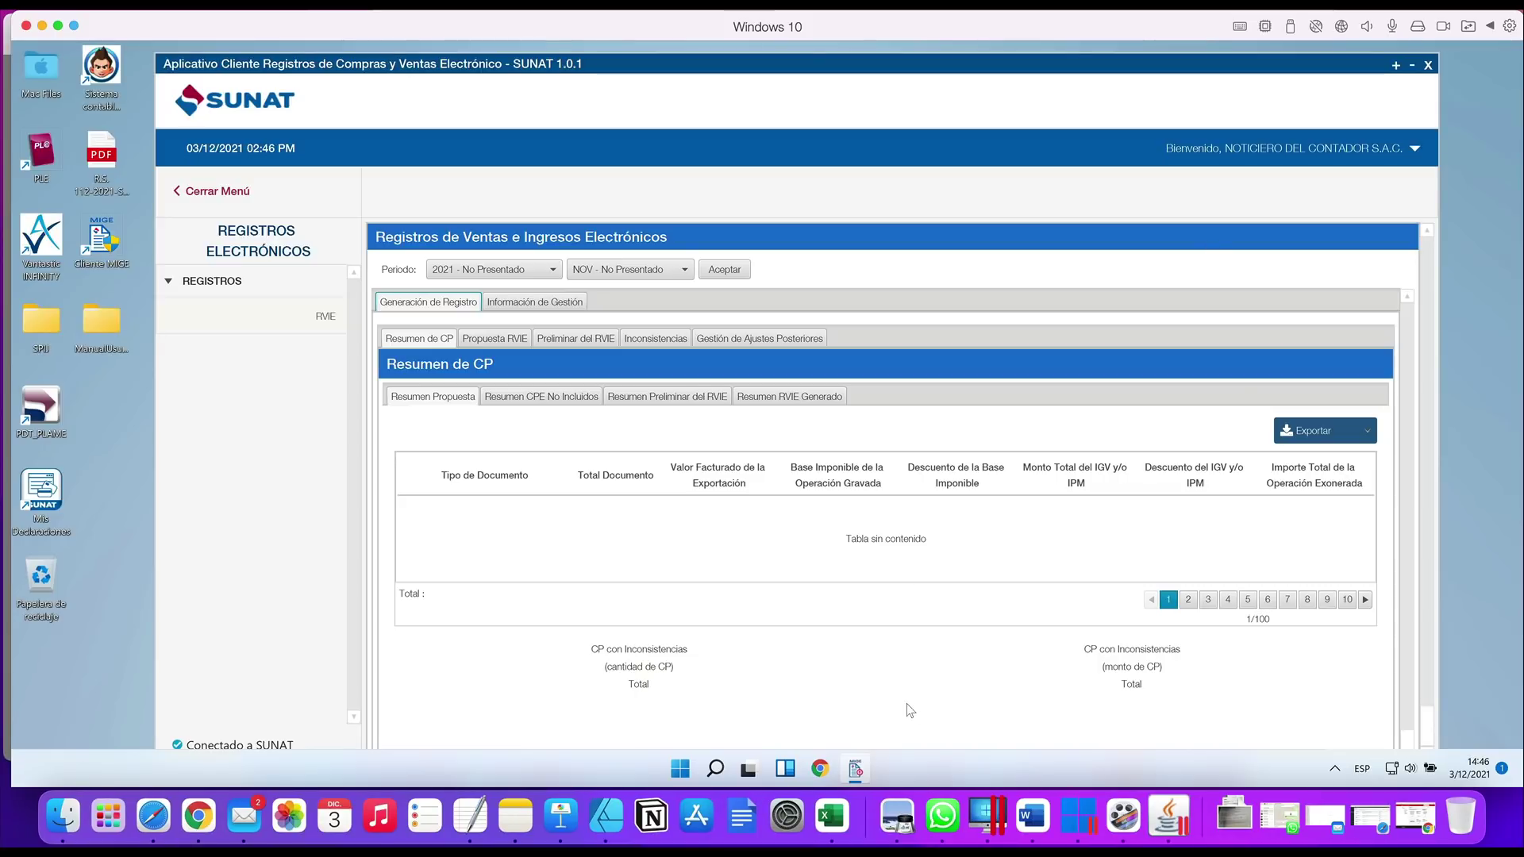
Bring the R.S. 112-2021 PDF forward and highlight the 8.2 preliminary RVIE heading
left_click(897, 817)
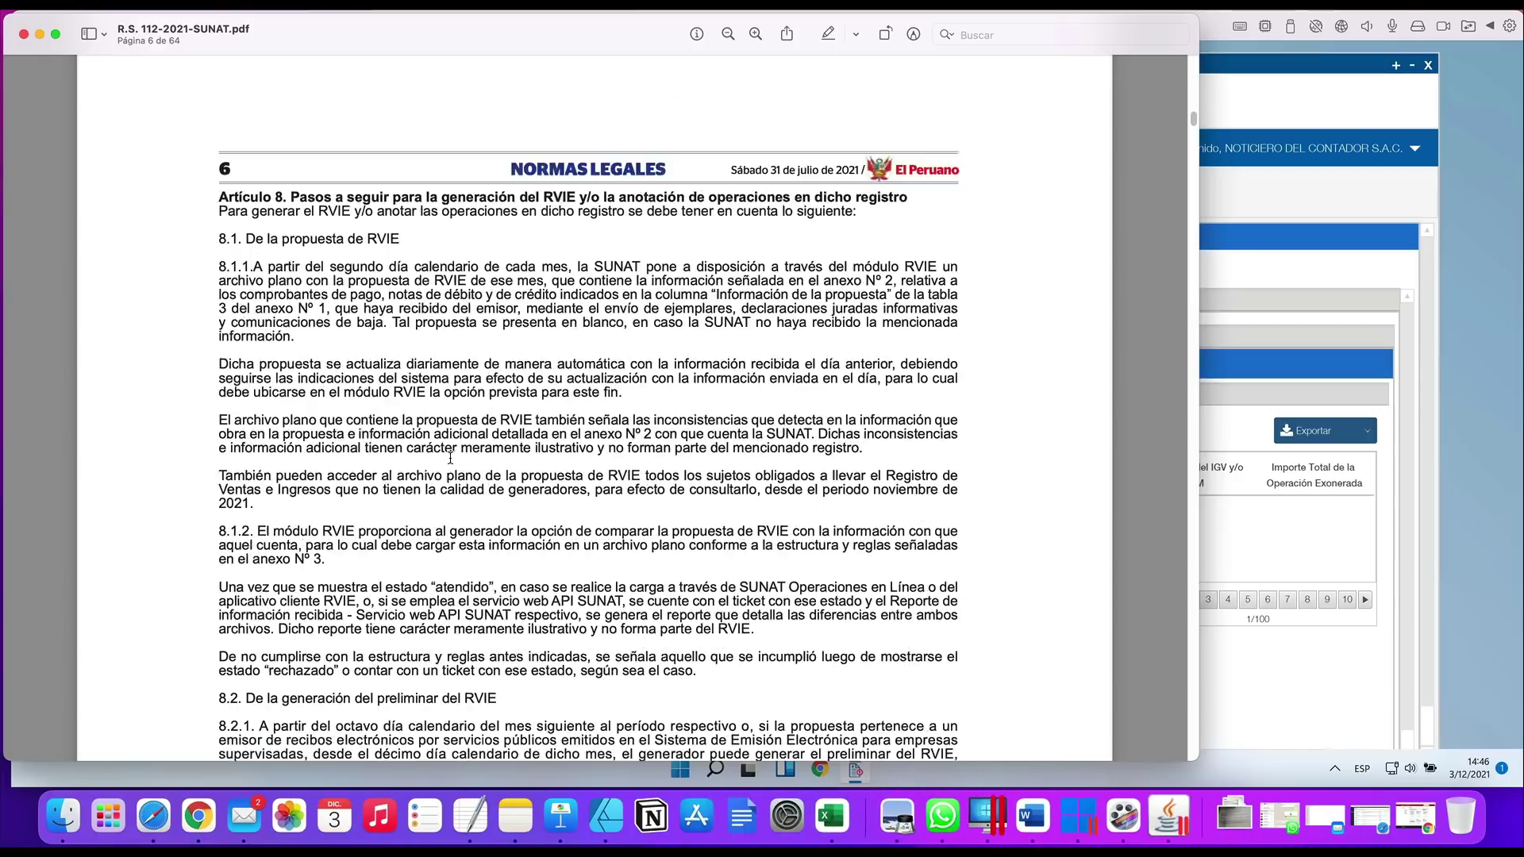
scroll(449, 458, "down", 3)
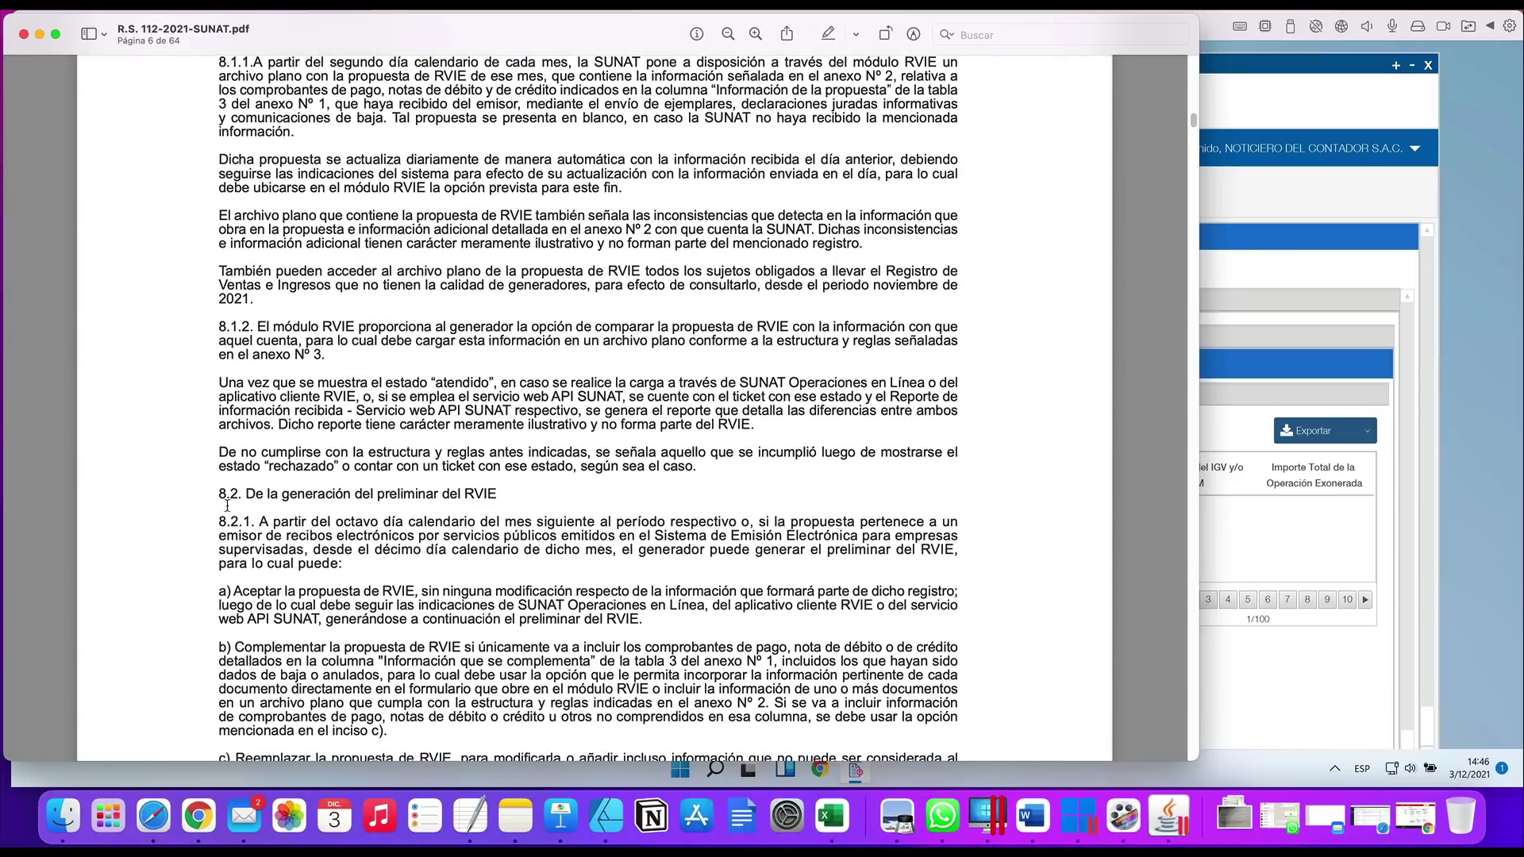
scroll(255, 504, "down", 1)
left_click_drag(219, 493, 486, 492)
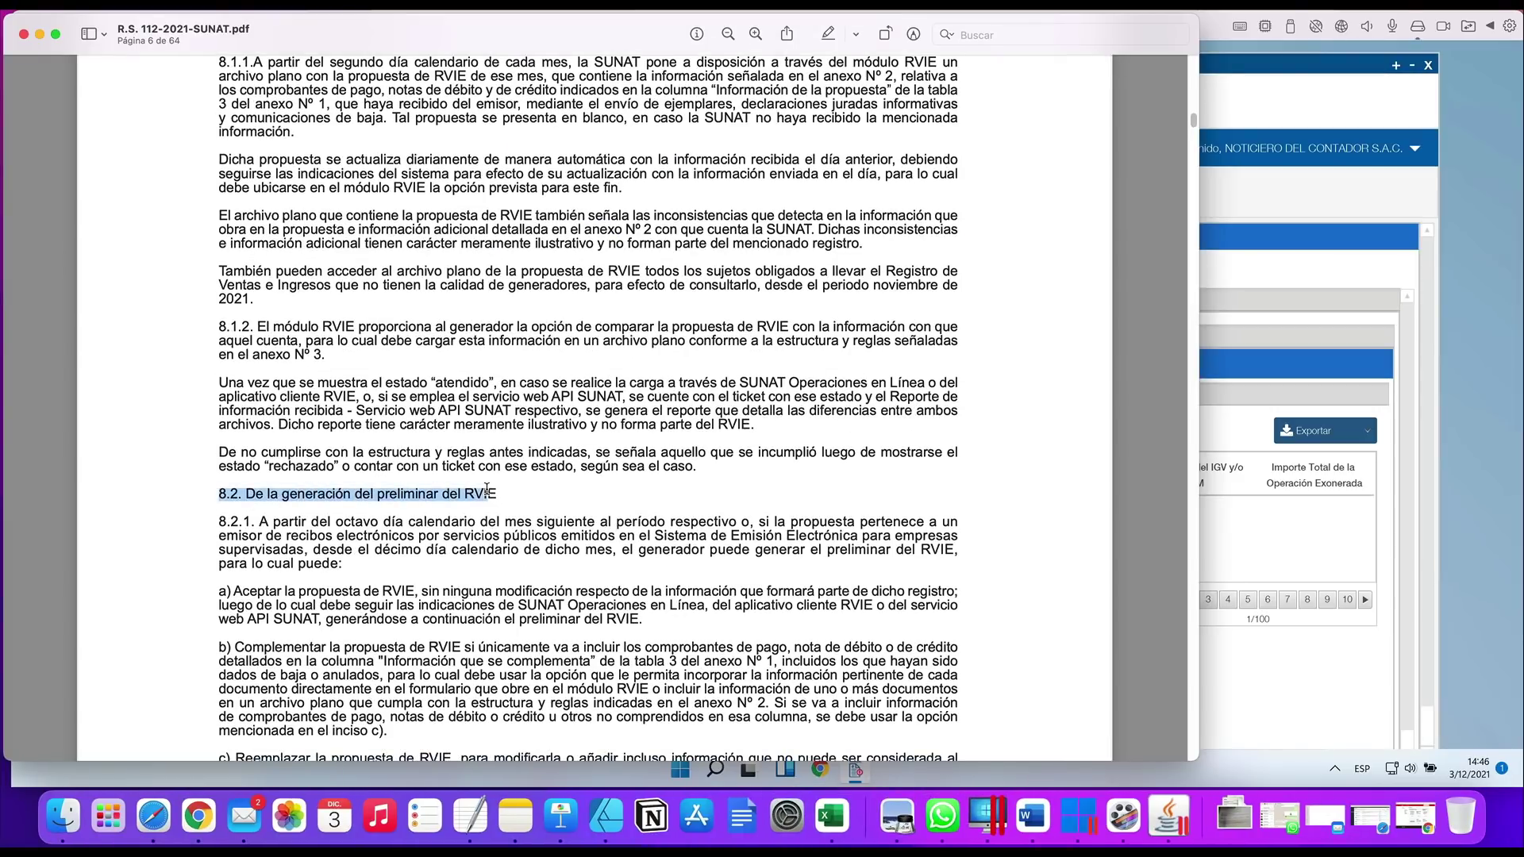
scroll(454, 485, "up", 4)
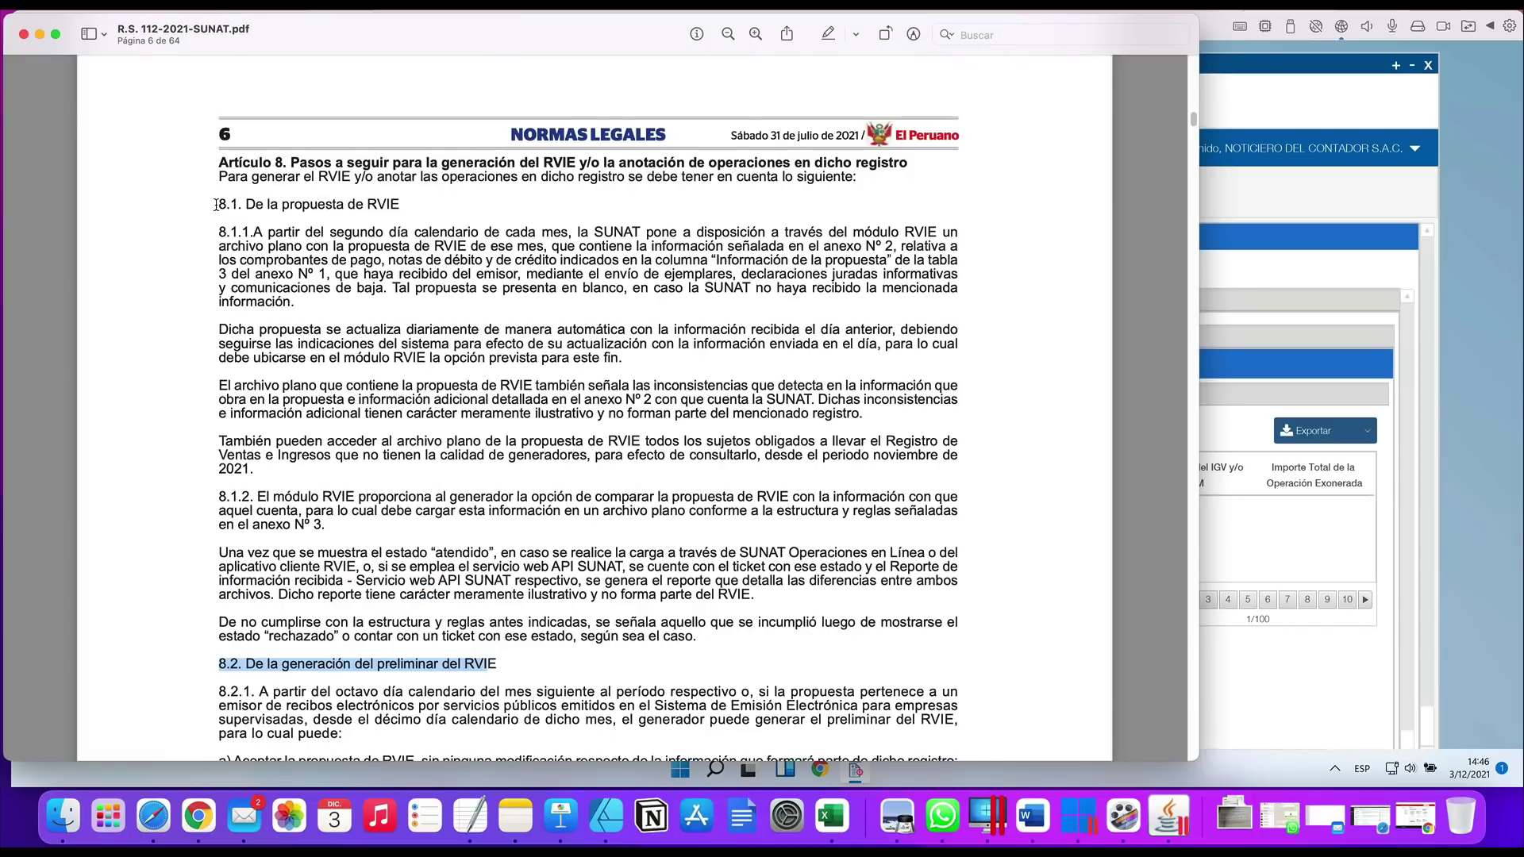
left_click_drag(215, 205, 425, 200)
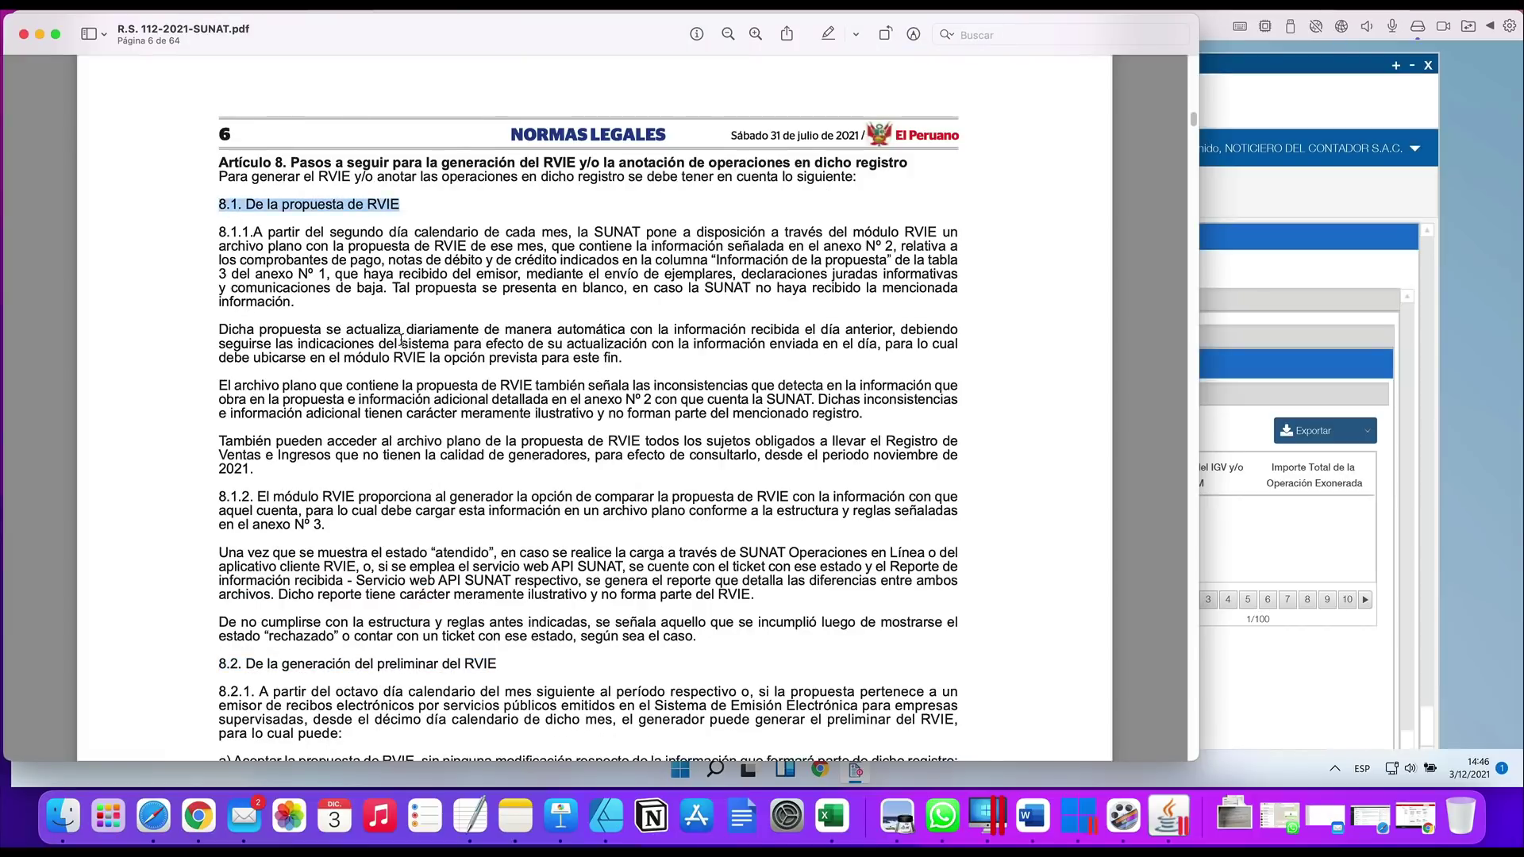
scroll(397, 341, "down", 4)
left_click_drag(230, 509, 498, 509)
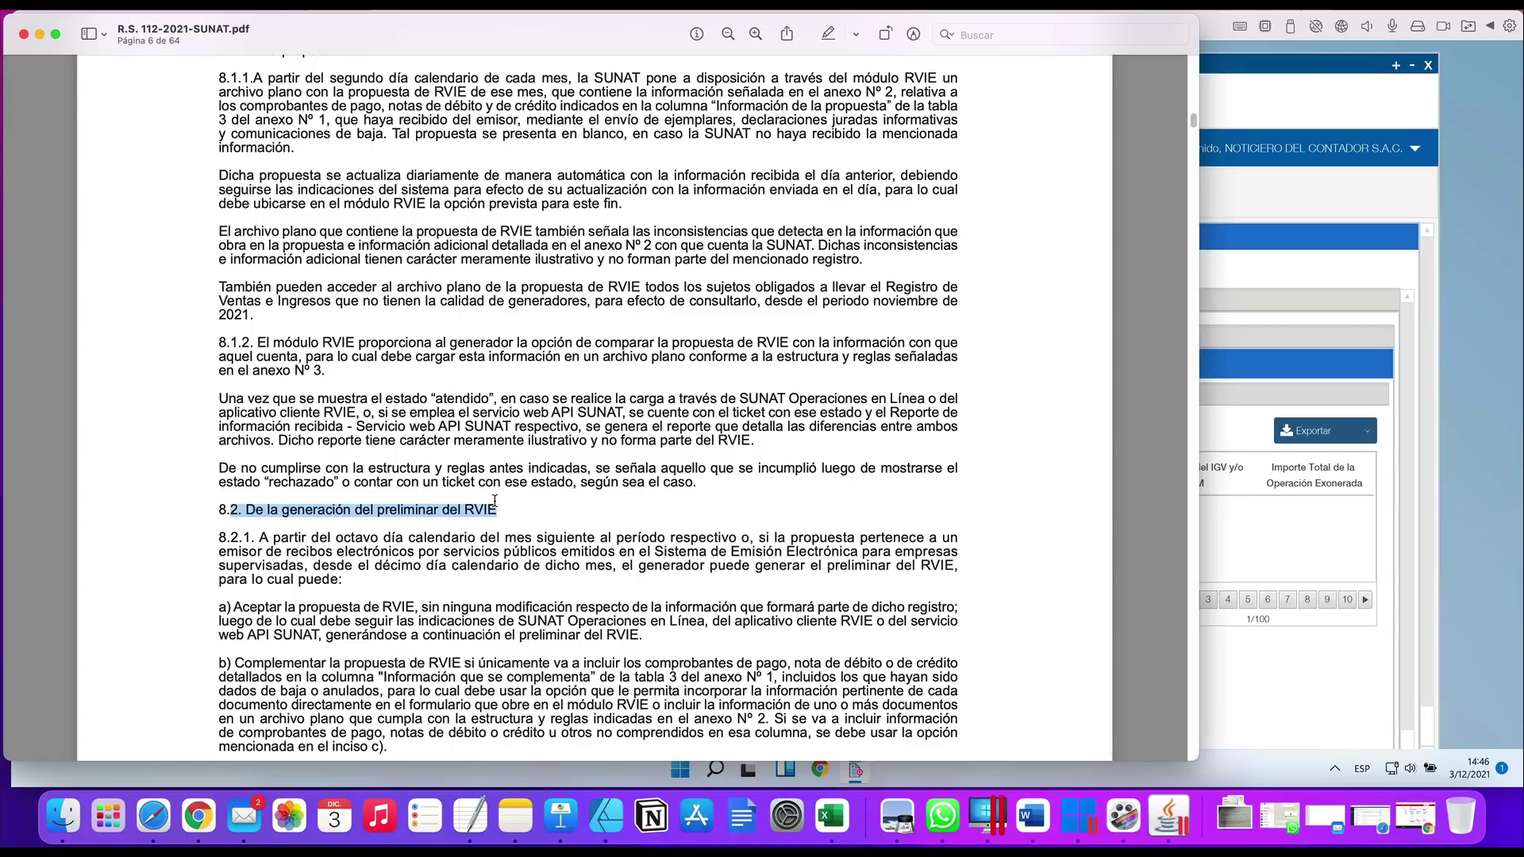
Highlight 8.2.1's tenth- and eighth-calendar-day clauses and show the December 2021 calendar
left_click_drag(255, 538, 738, 539)
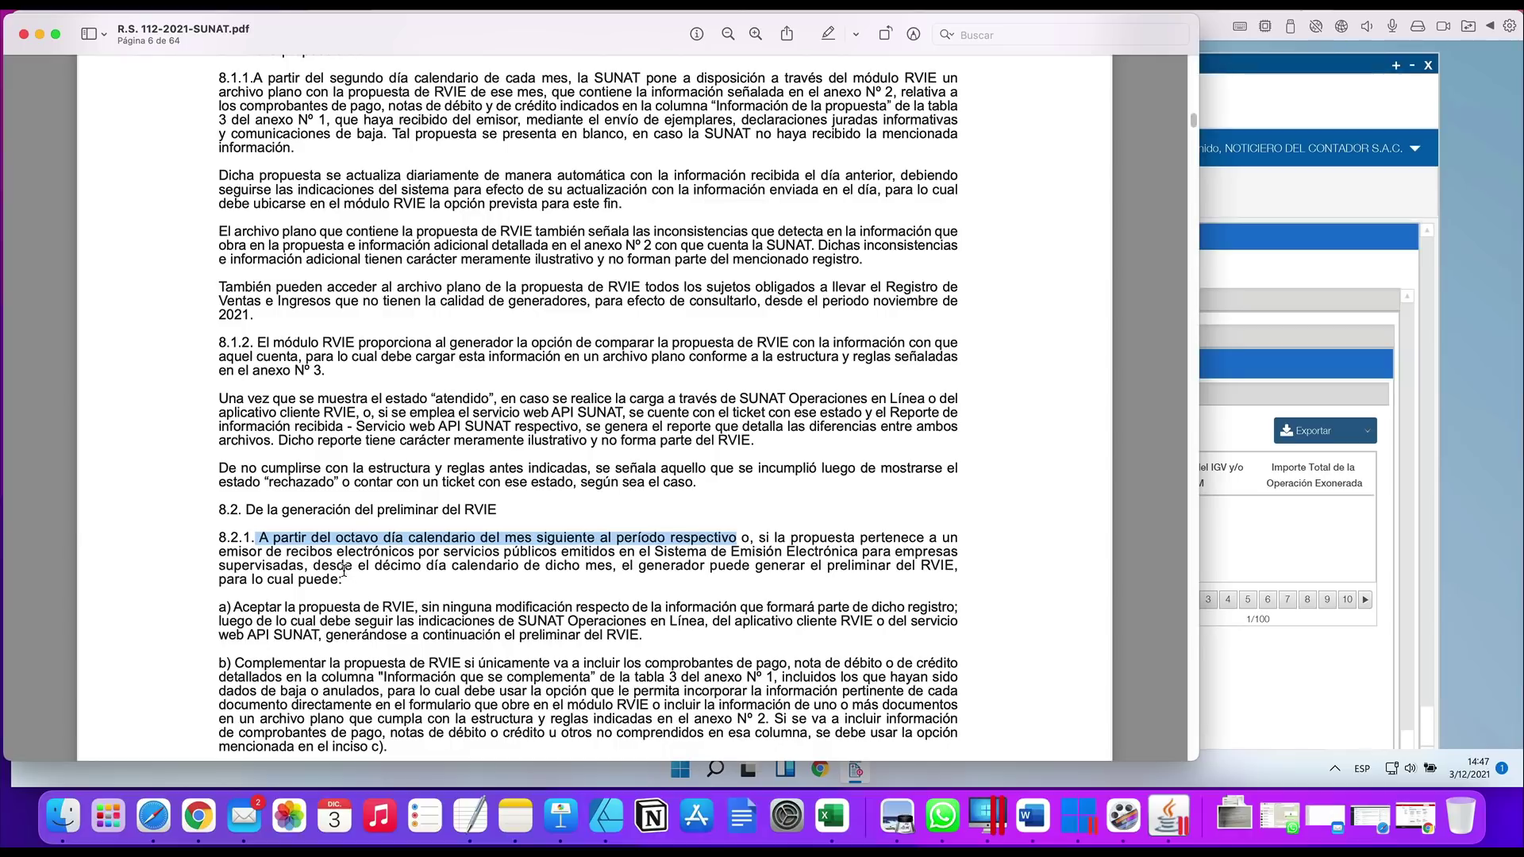
left_click_drag(344, 565, 951, 564)
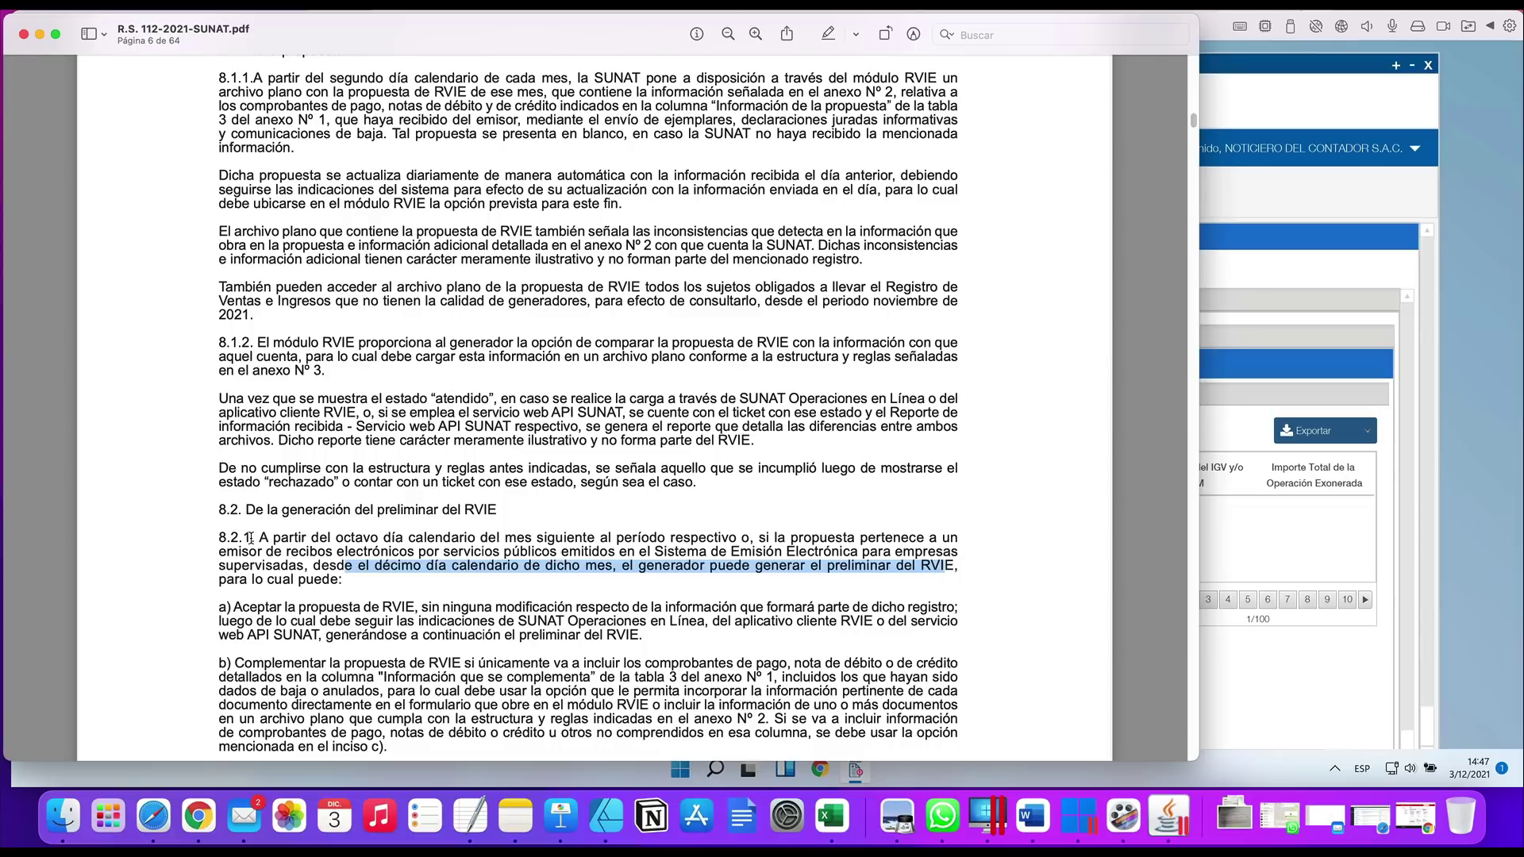
left_click_drag(250, 538, 518, 539)
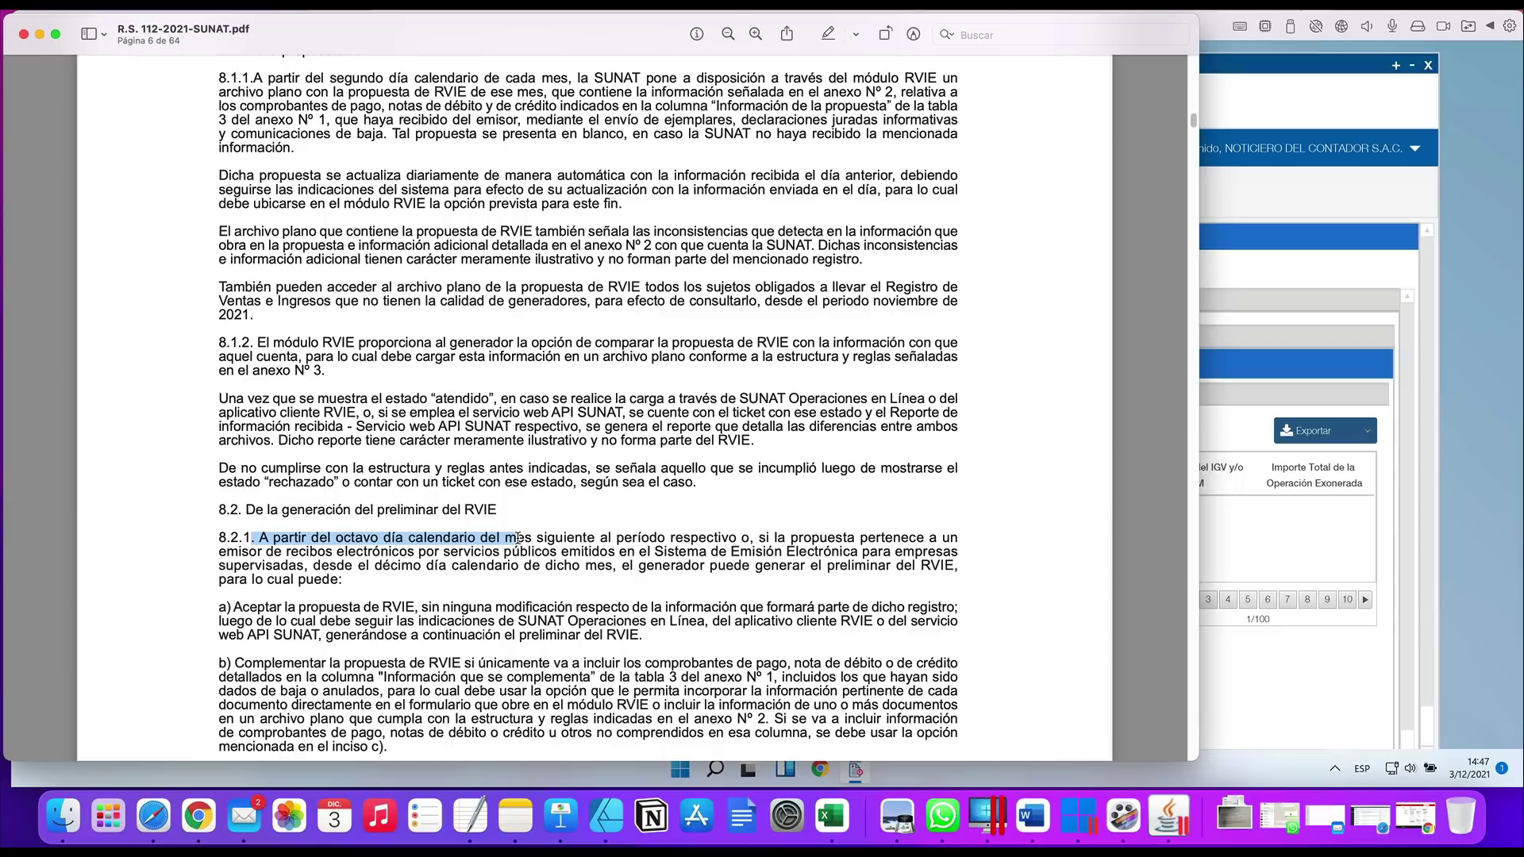
left_click(1104, 6)
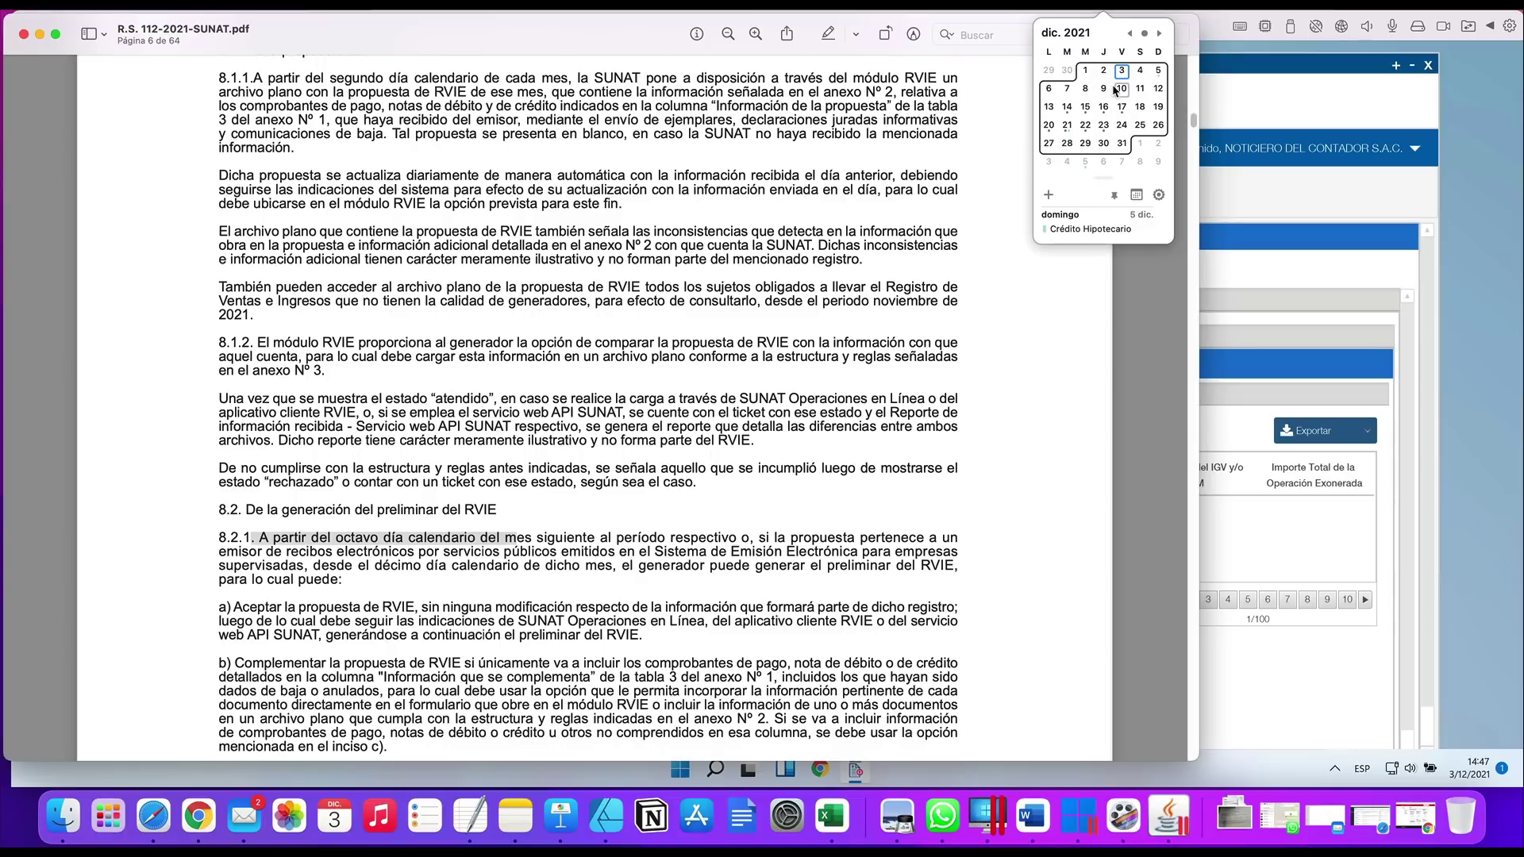
Dismiss the December 2021 calendar, leaving the 8.2.1 text visible
left_click(367, 526)
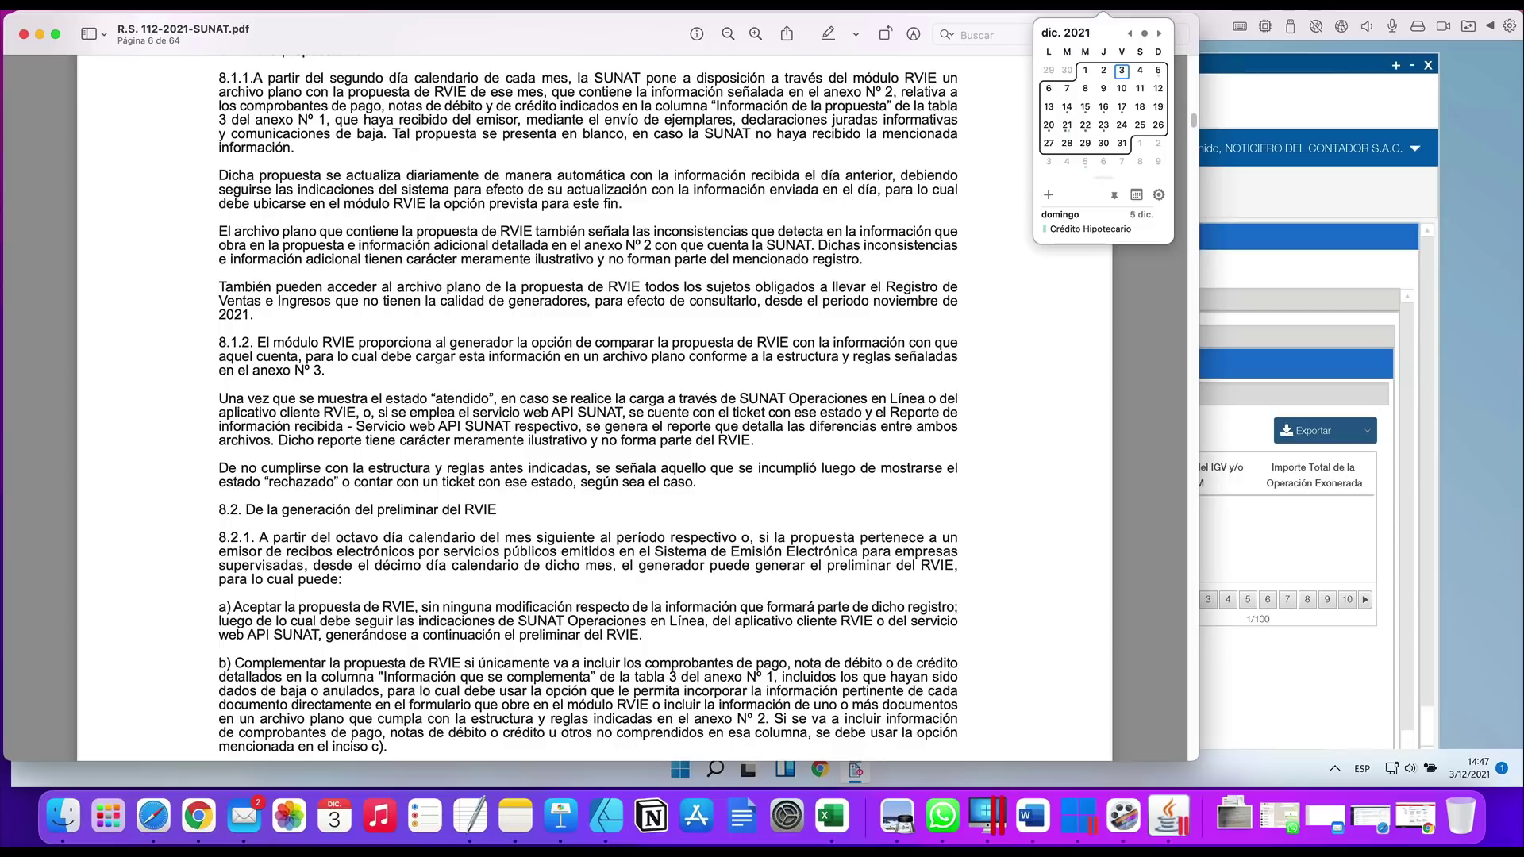
key("Escape")
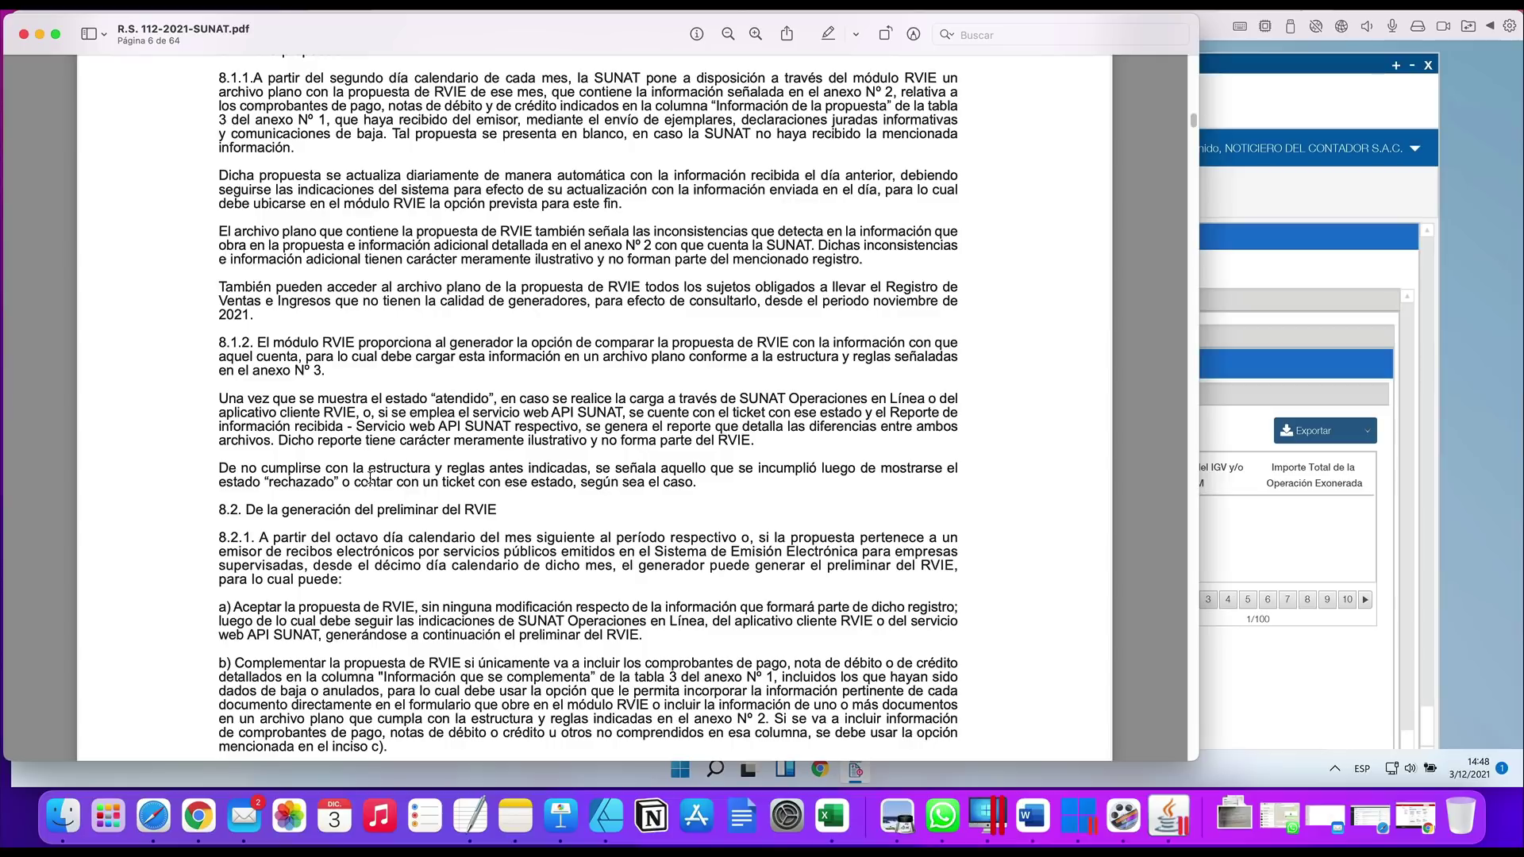
Highlight 'segundo día calendario' in 8.1.1 and the eighth-calendar-day phrase in 8.2.1
scroll(370, 476, "up", 3)
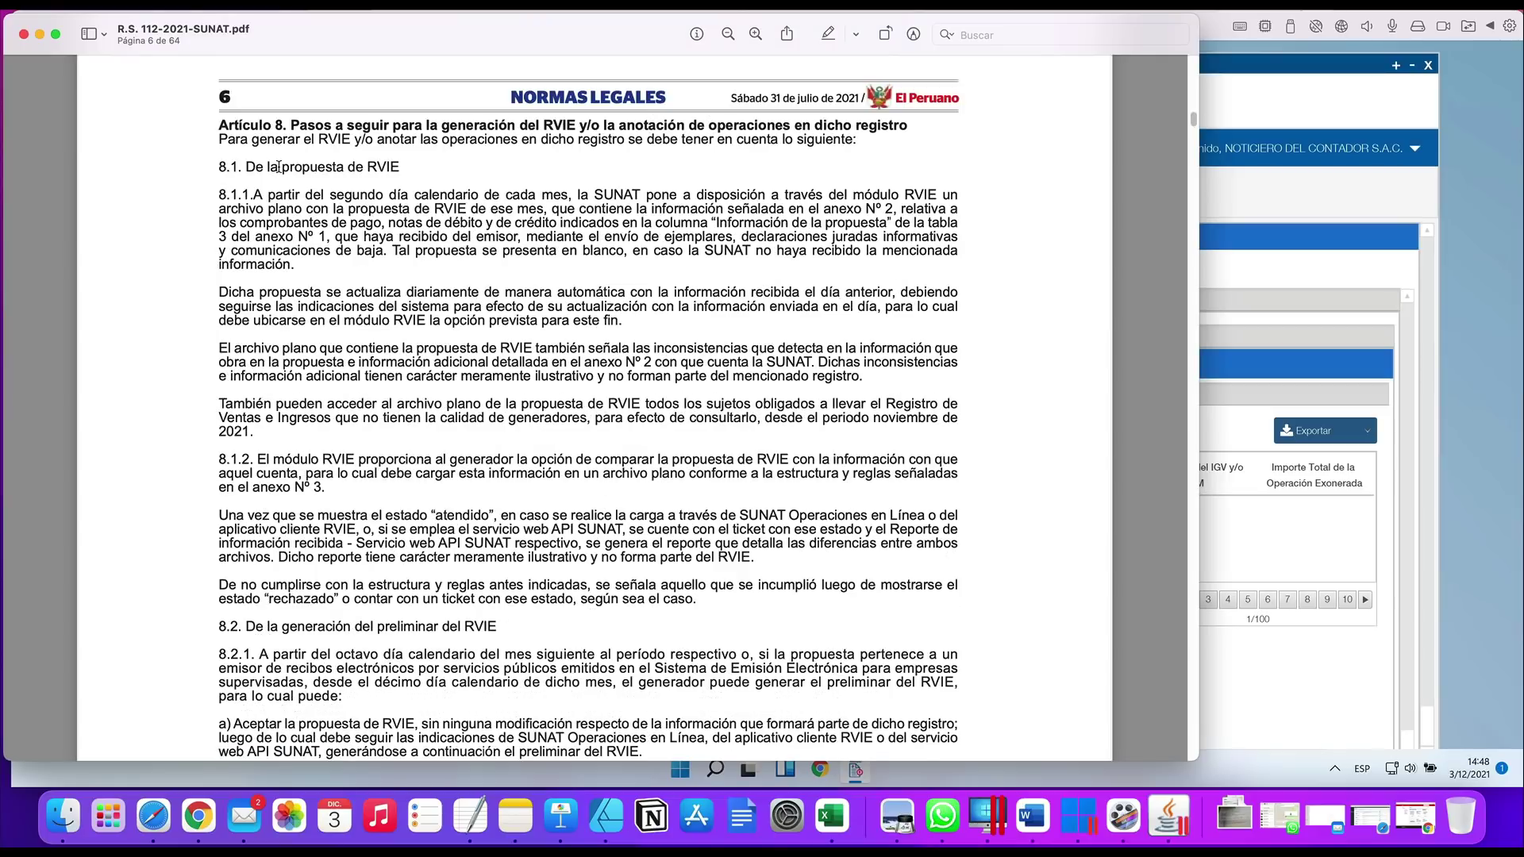
left_click_drag(279, 167, 349, 164)
left_click_drag(329, 195, 458, 194)
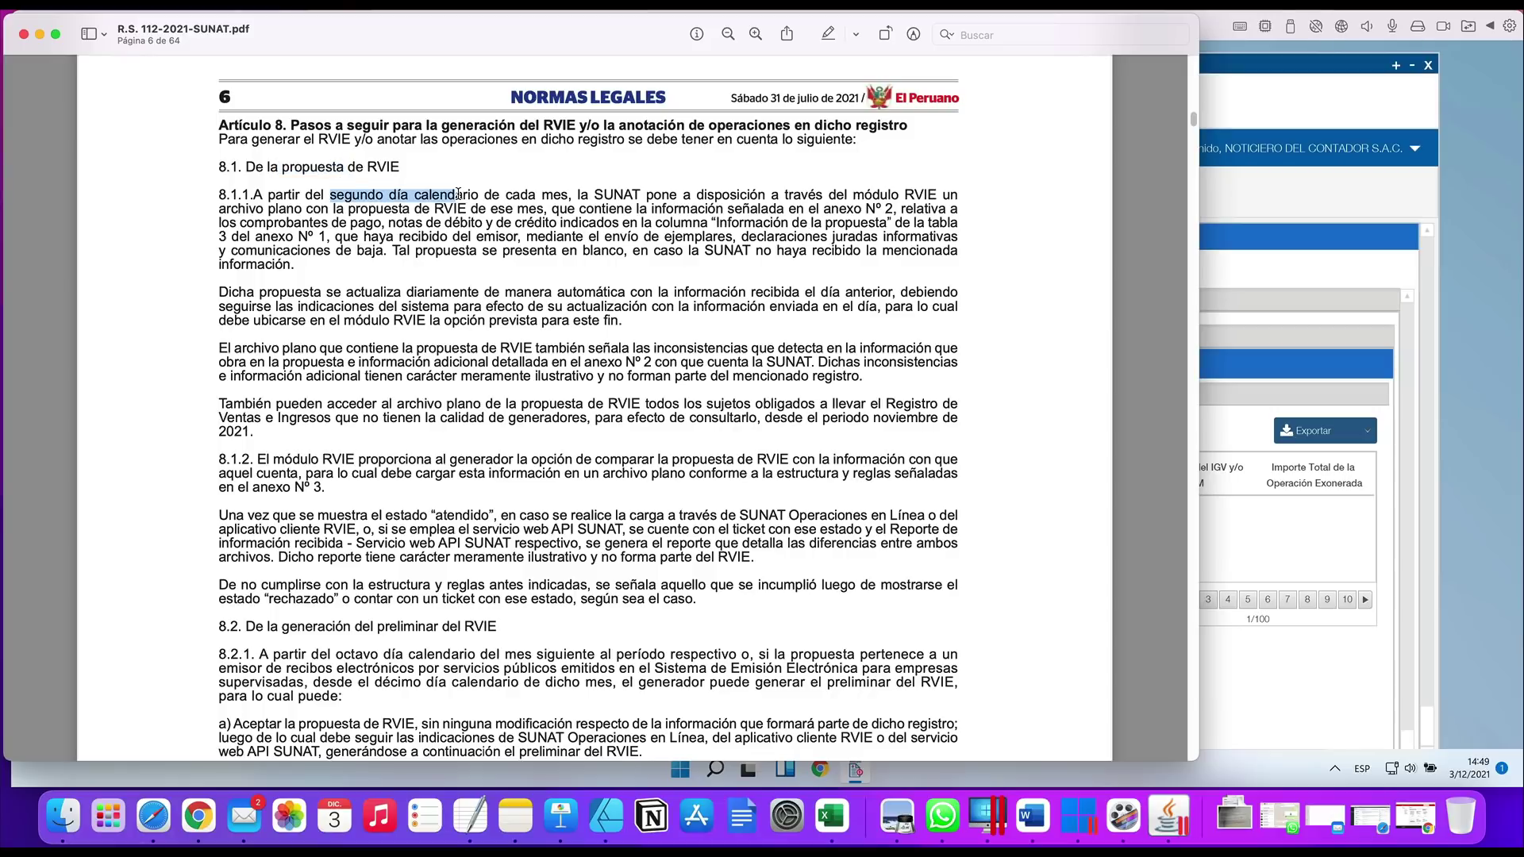
left_click_drag(325, 195, 470, 194)
scroll(386, 530, "down", 2)
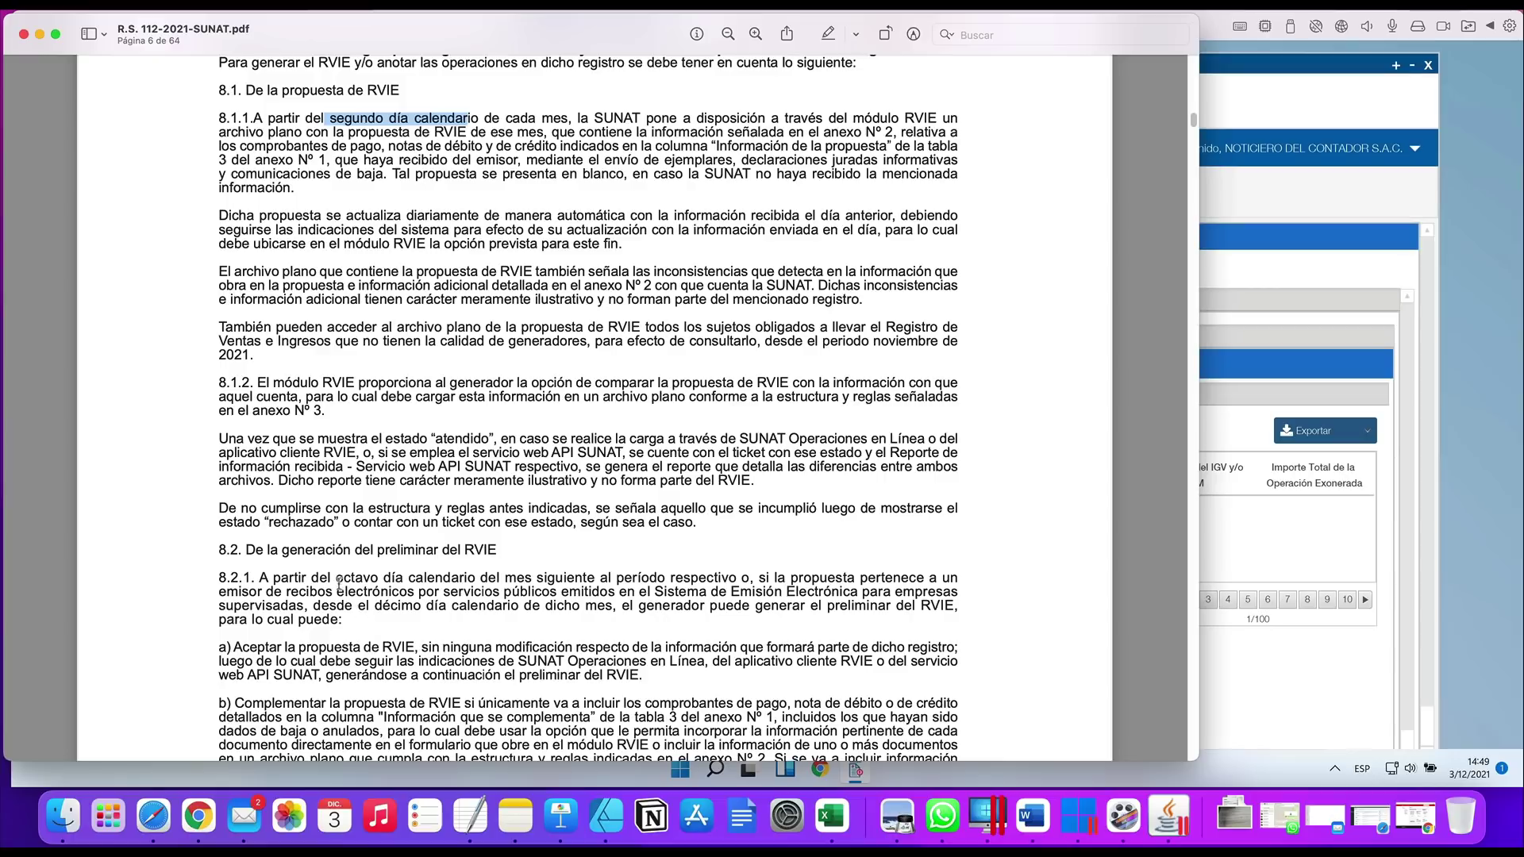
left_click_drag(336, 578, 498, 578)
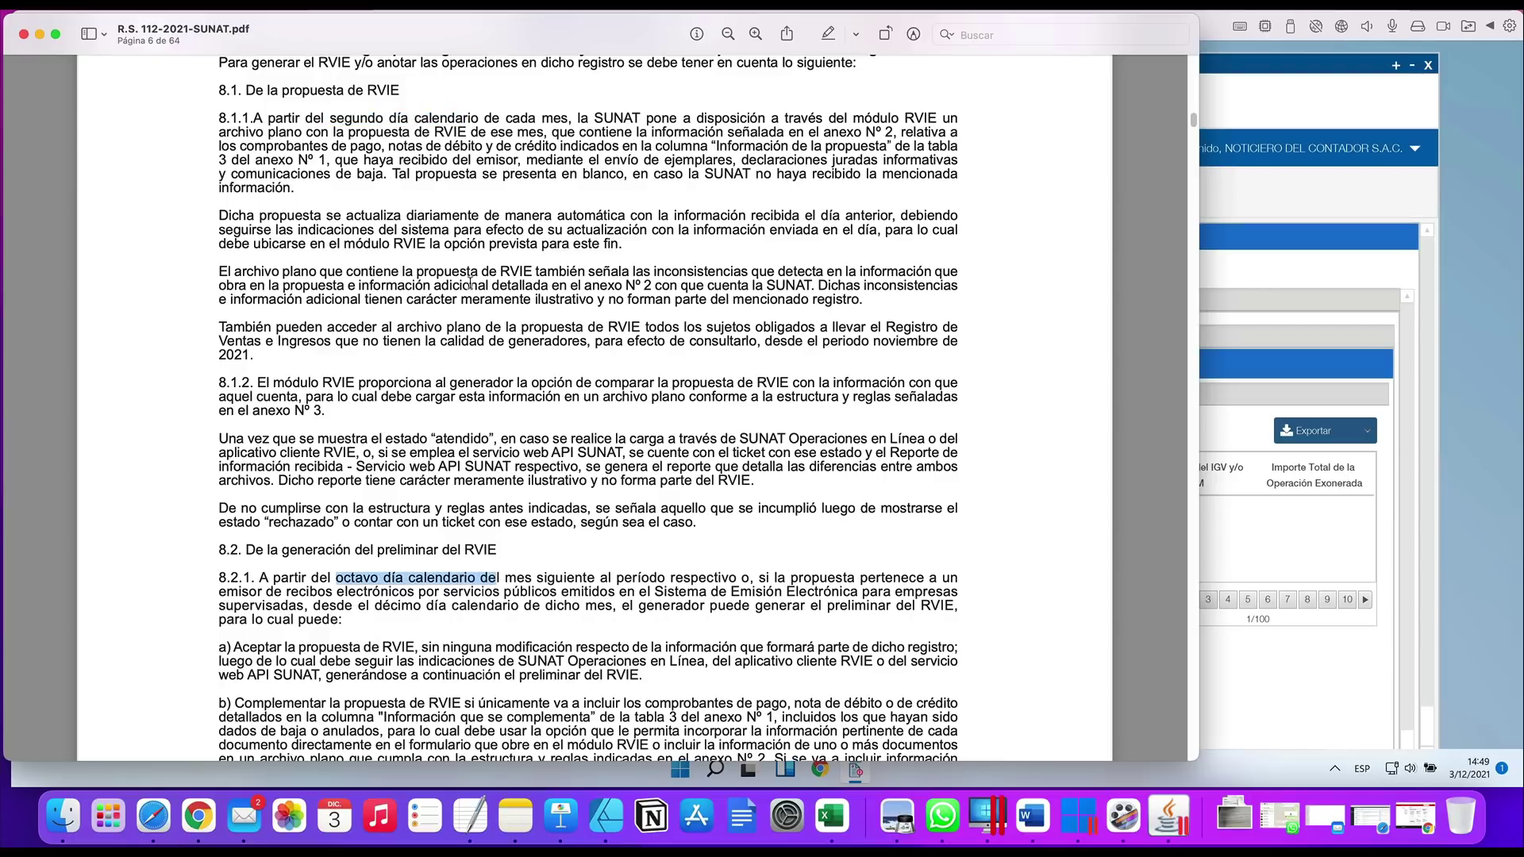
scroll(470, 282, "up", 1)
left_click(477, 131)
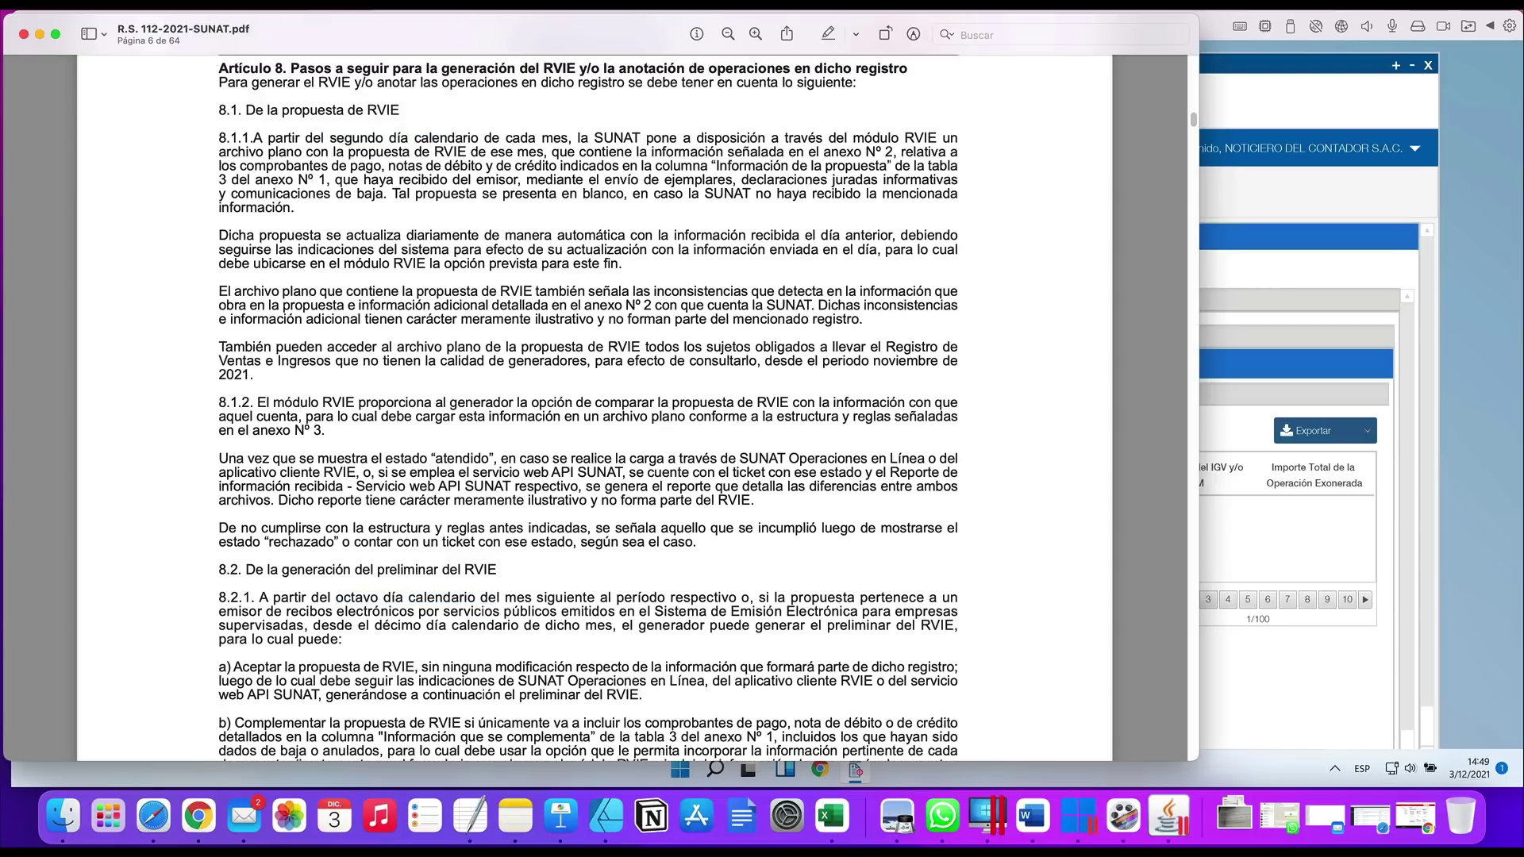
Check the December 2021 calendar again, then bring the SUNAT SOL page in Chrome forward
left_click(1103, 7)
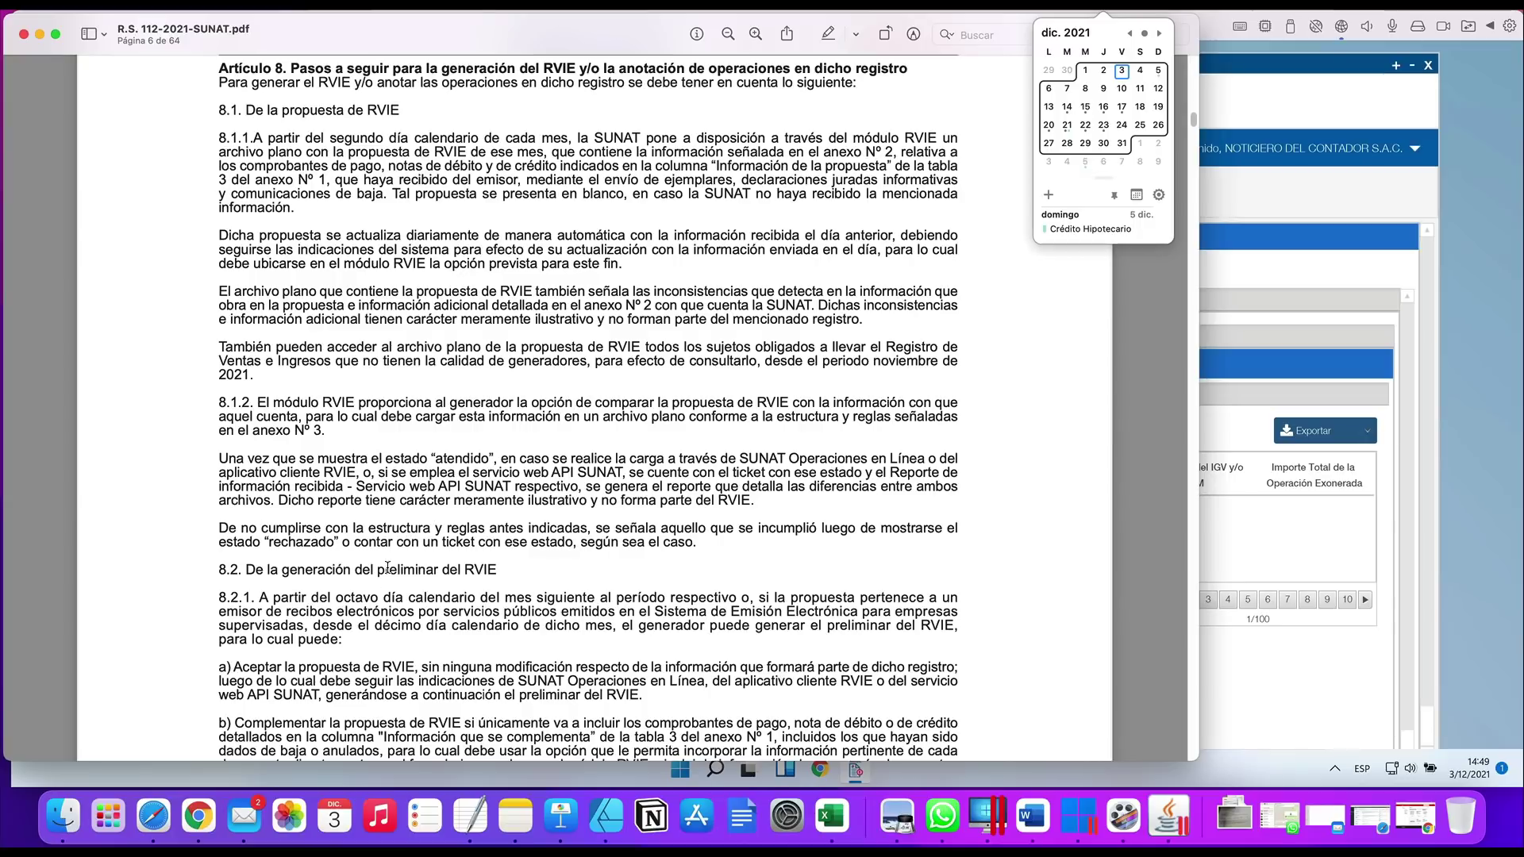
left_click(568, 431)
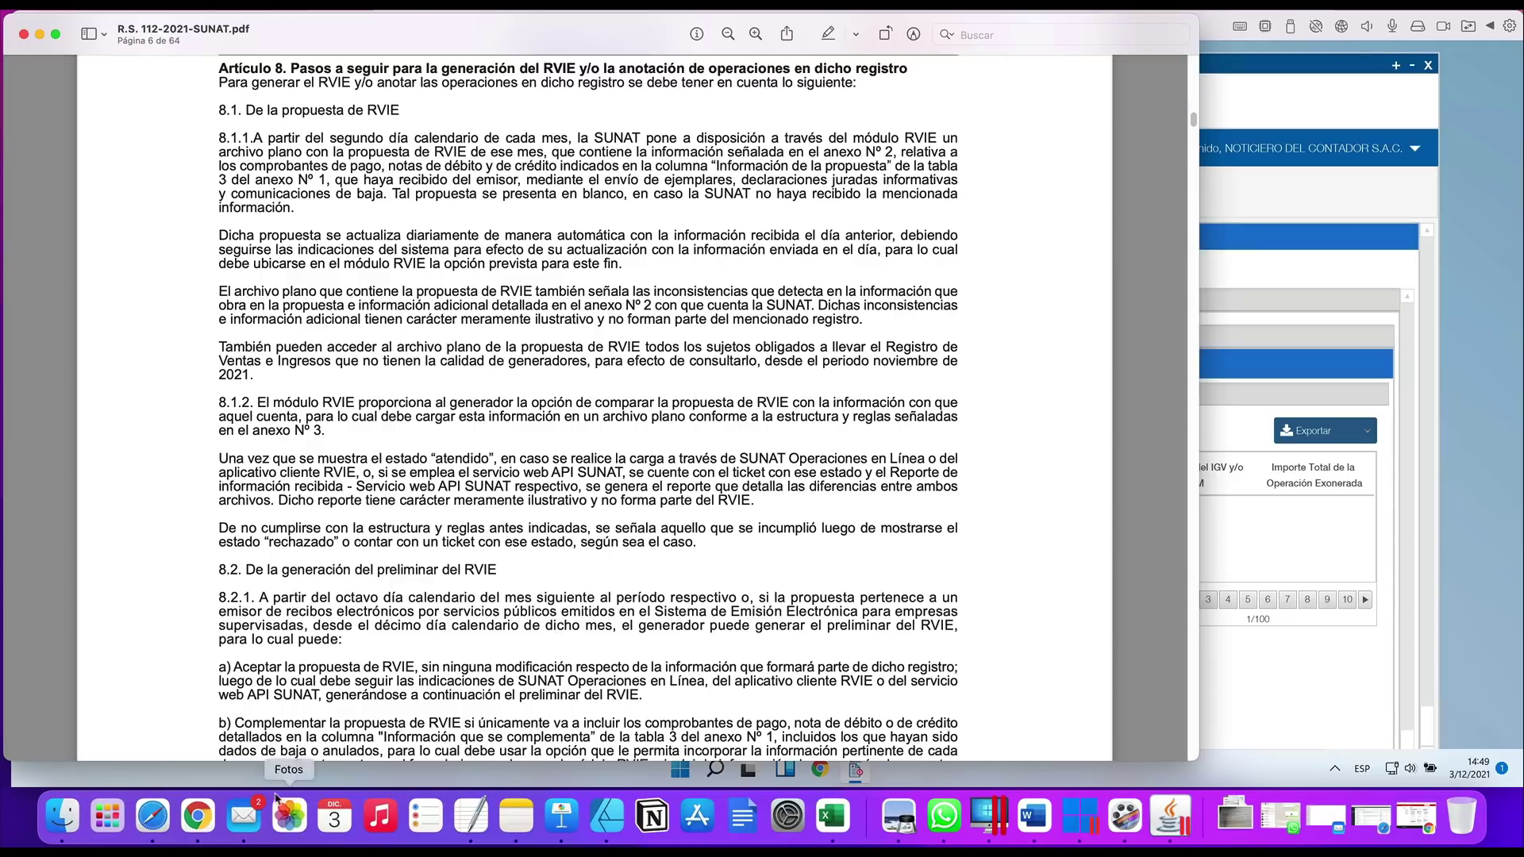
left_click(183, 810)
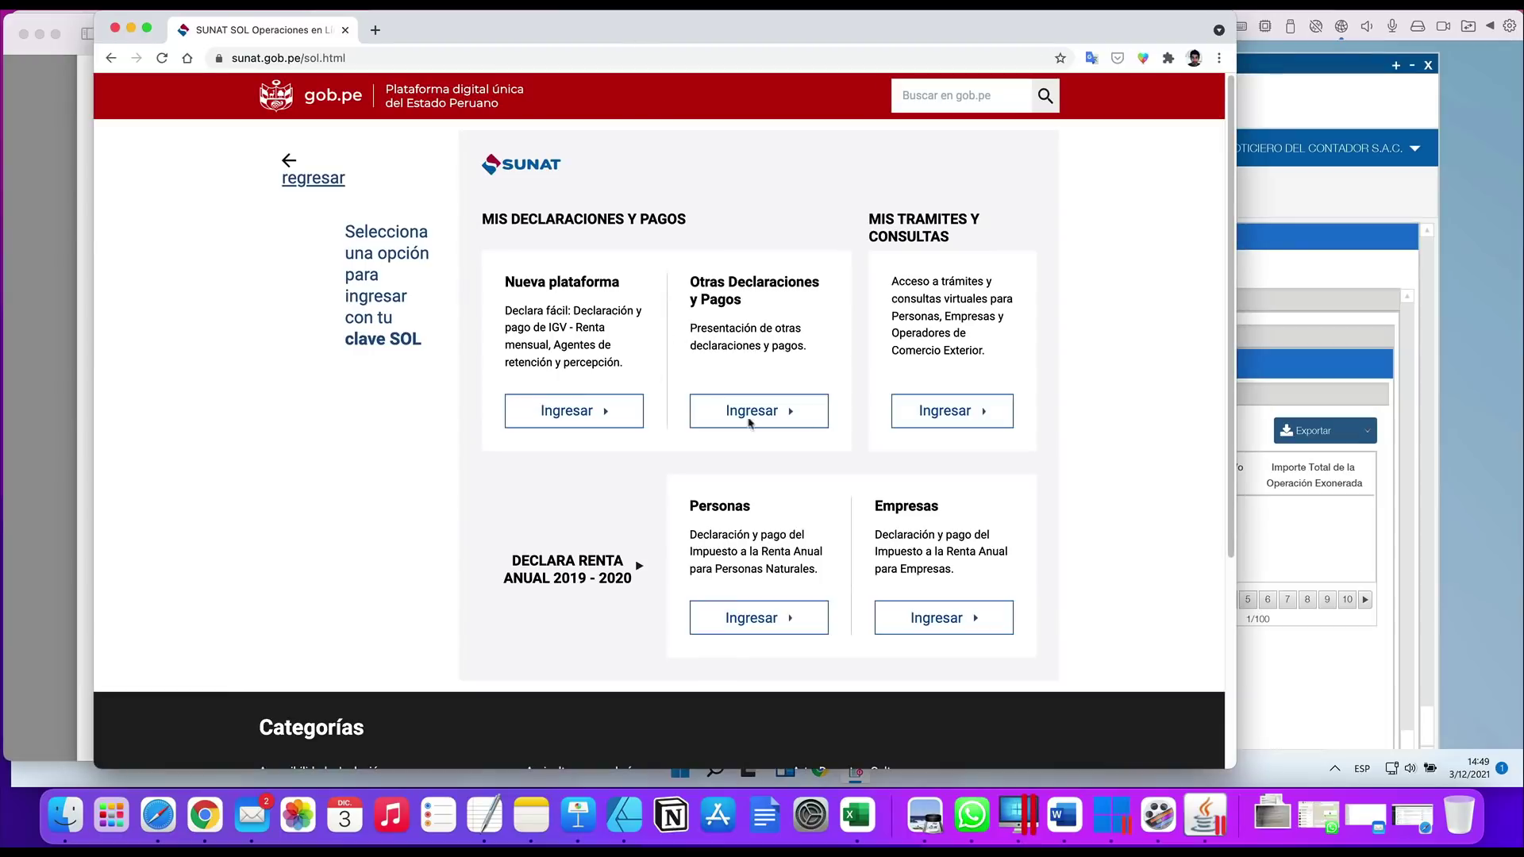
Enter the SOL procedures menu, enlarge the Menú SOL window, and minimize Chrome and Preview
left_click(973, 419)
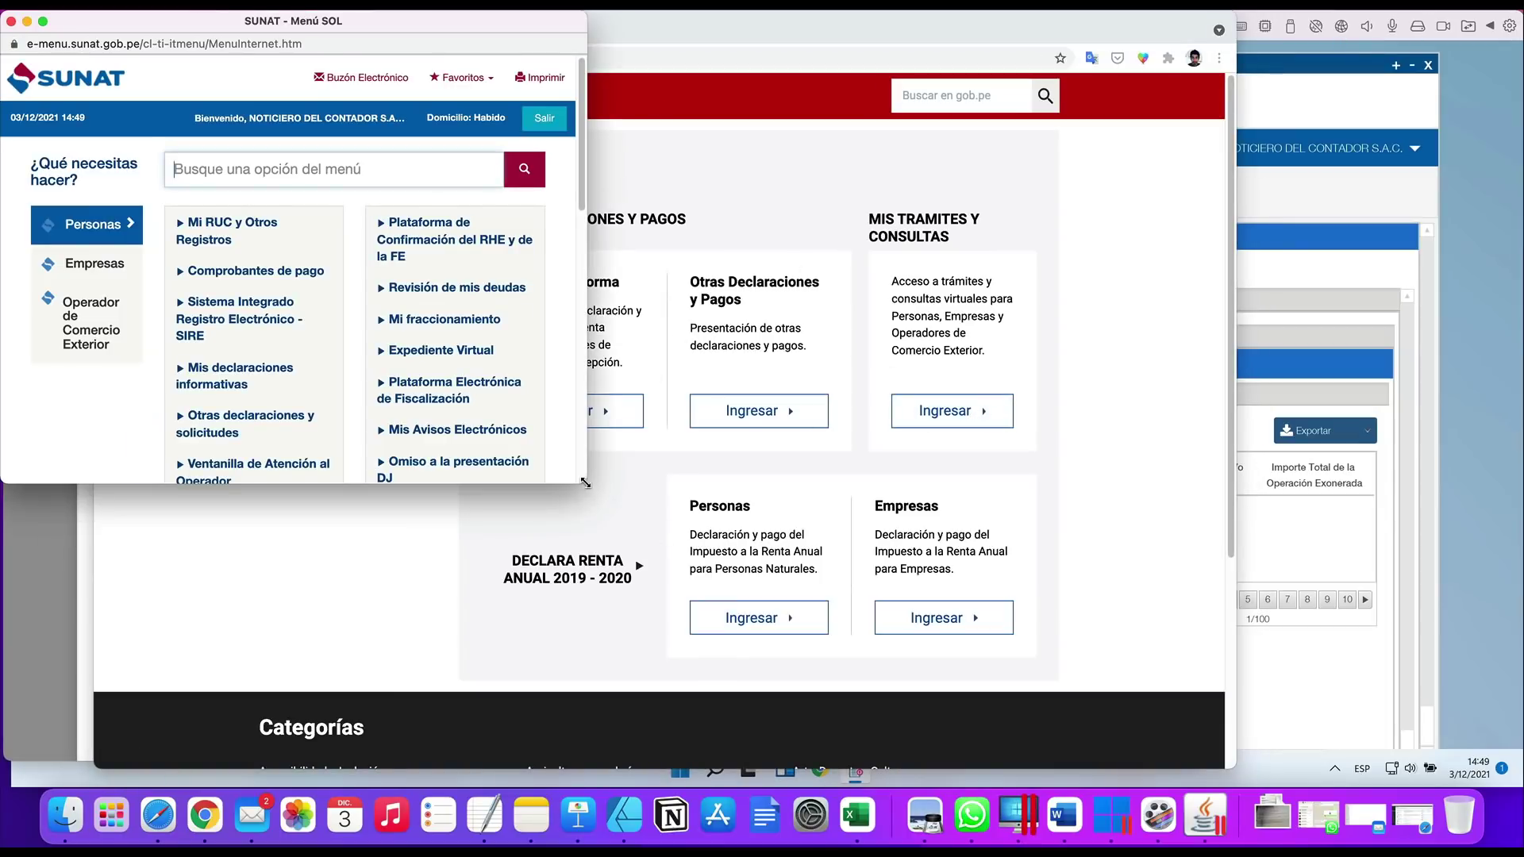
left_click_drag(586, 482, 969, 630)
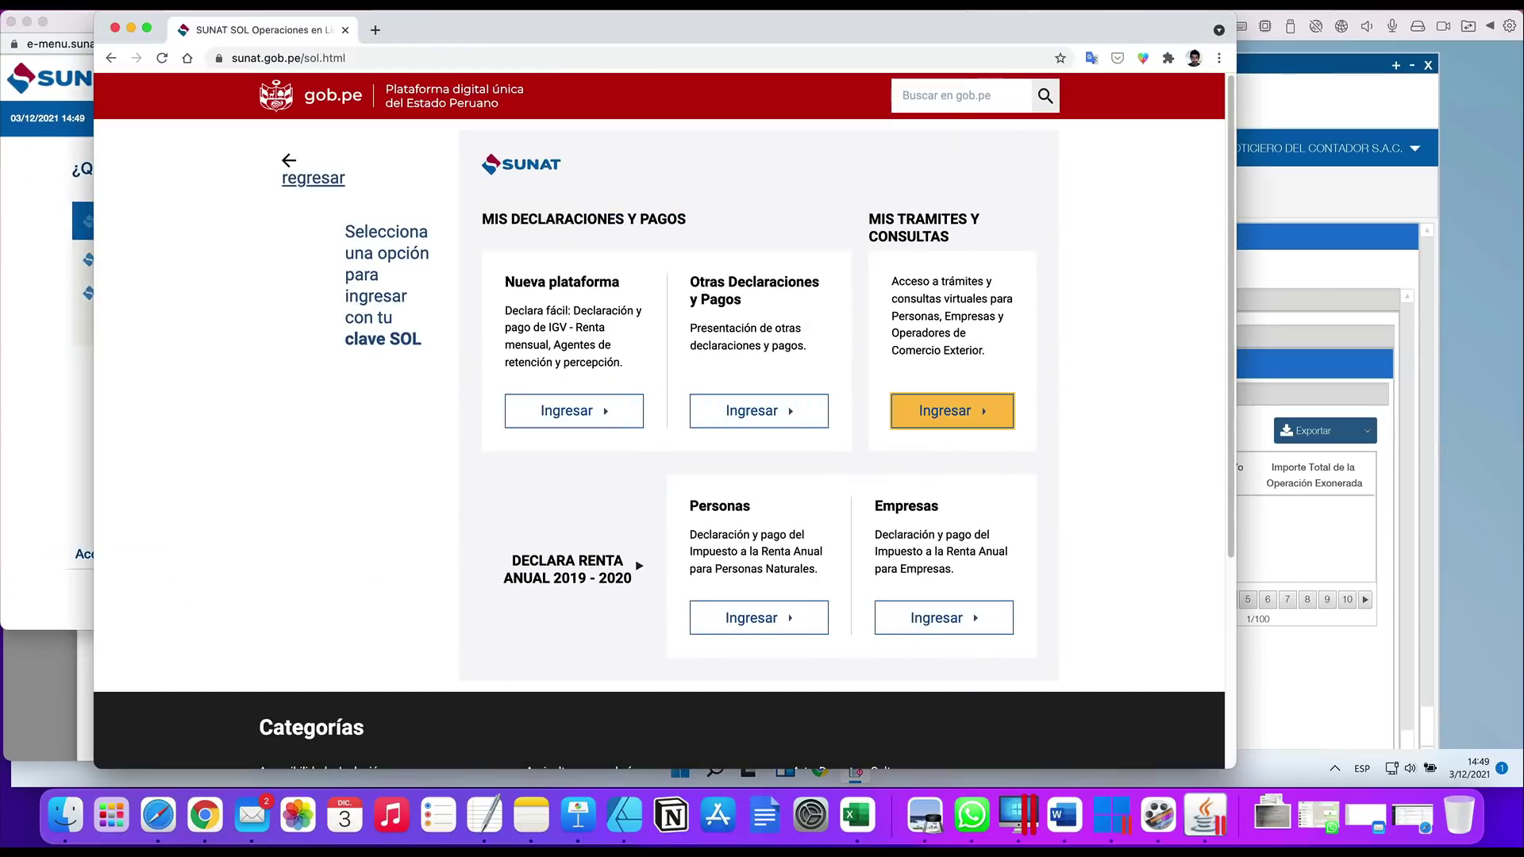
left_click(1127, 29)
left_click(132, 29)
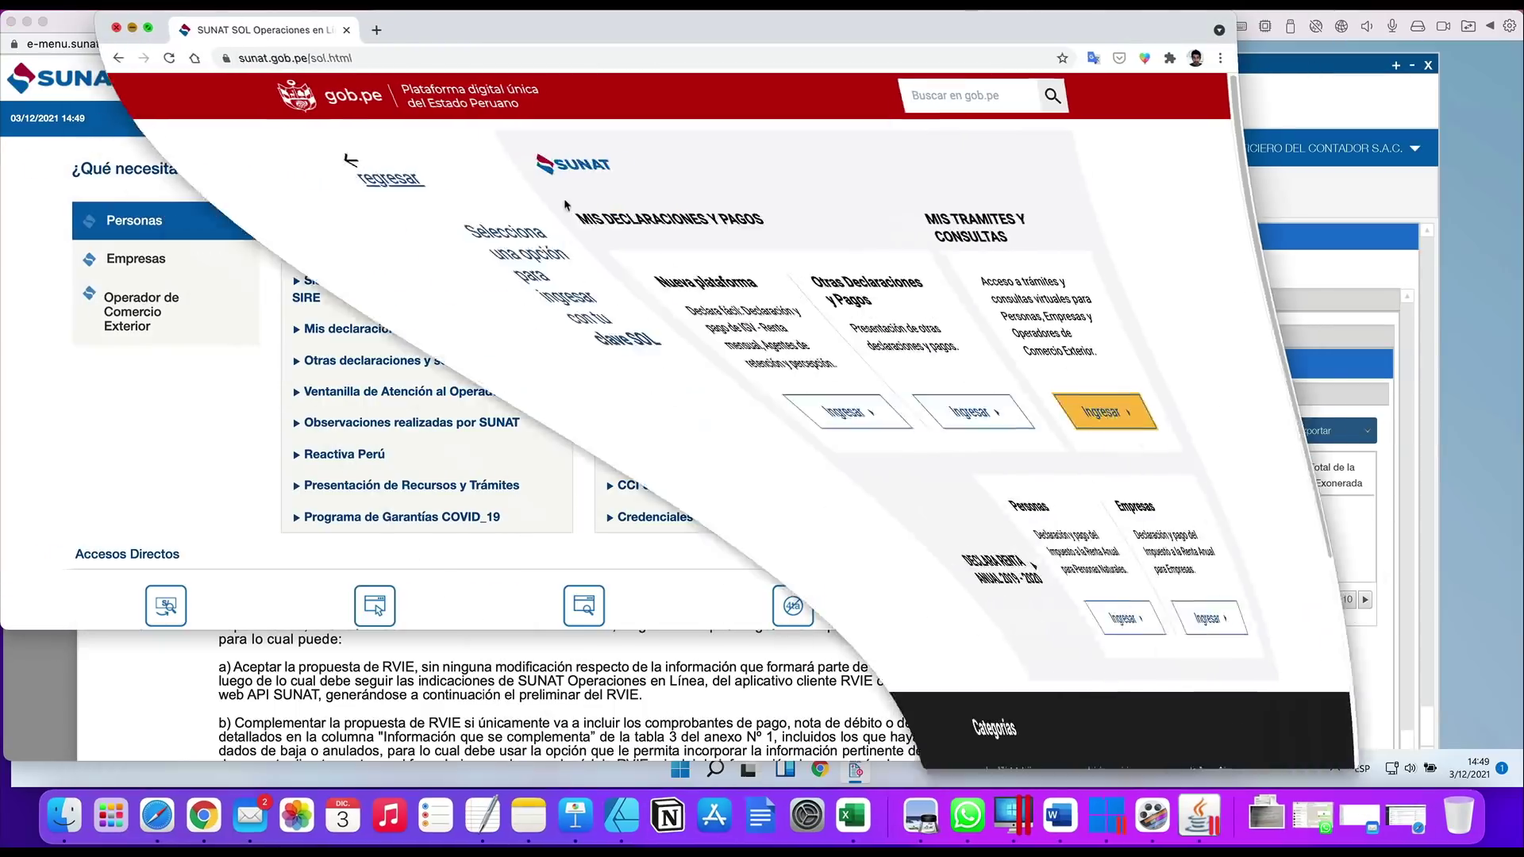
left_click(35, 15)
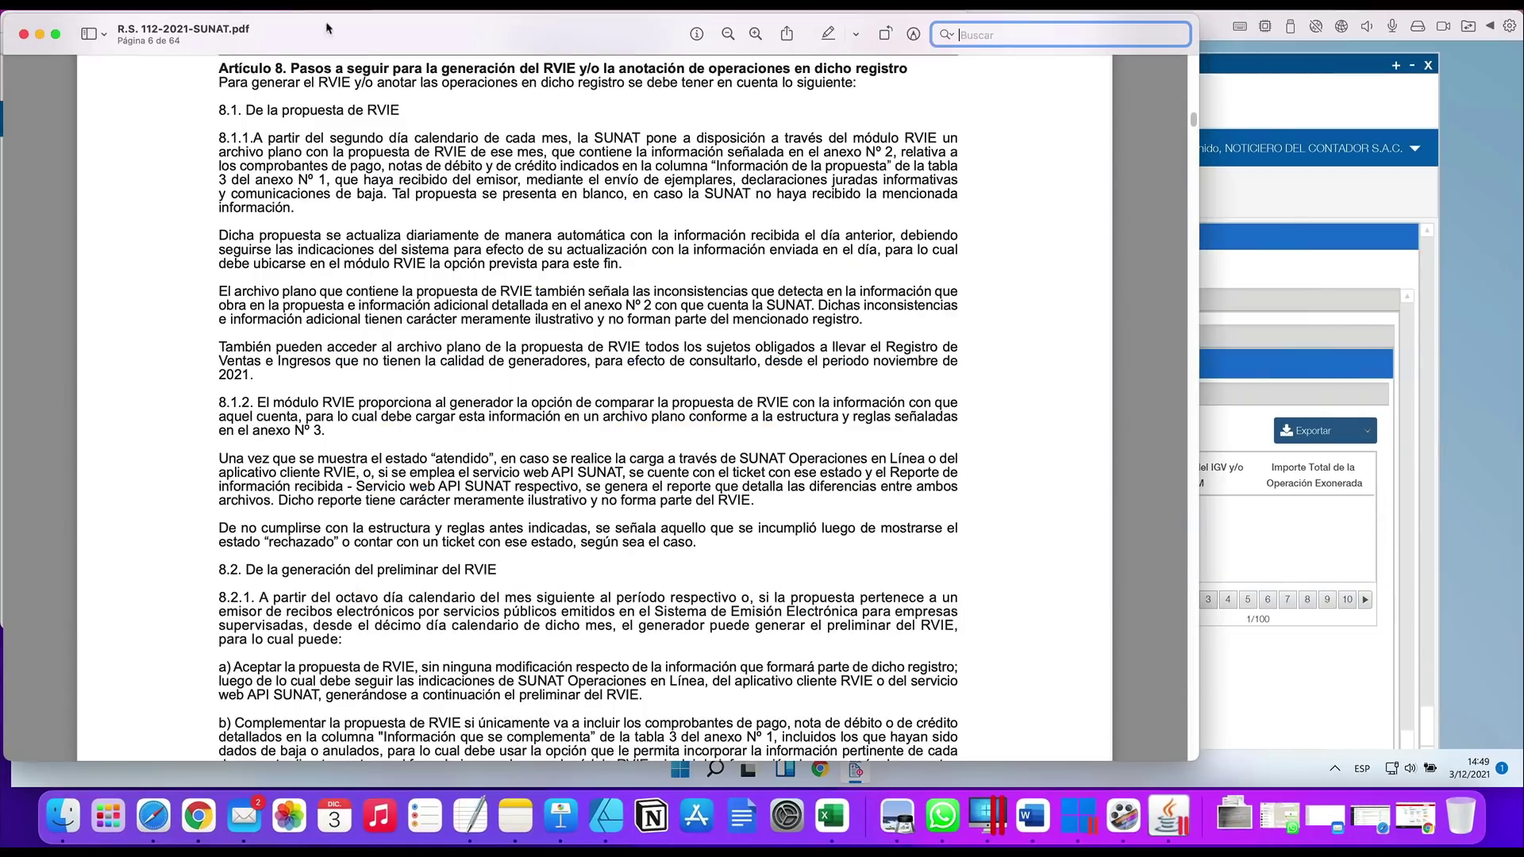
left_click(39, 34)
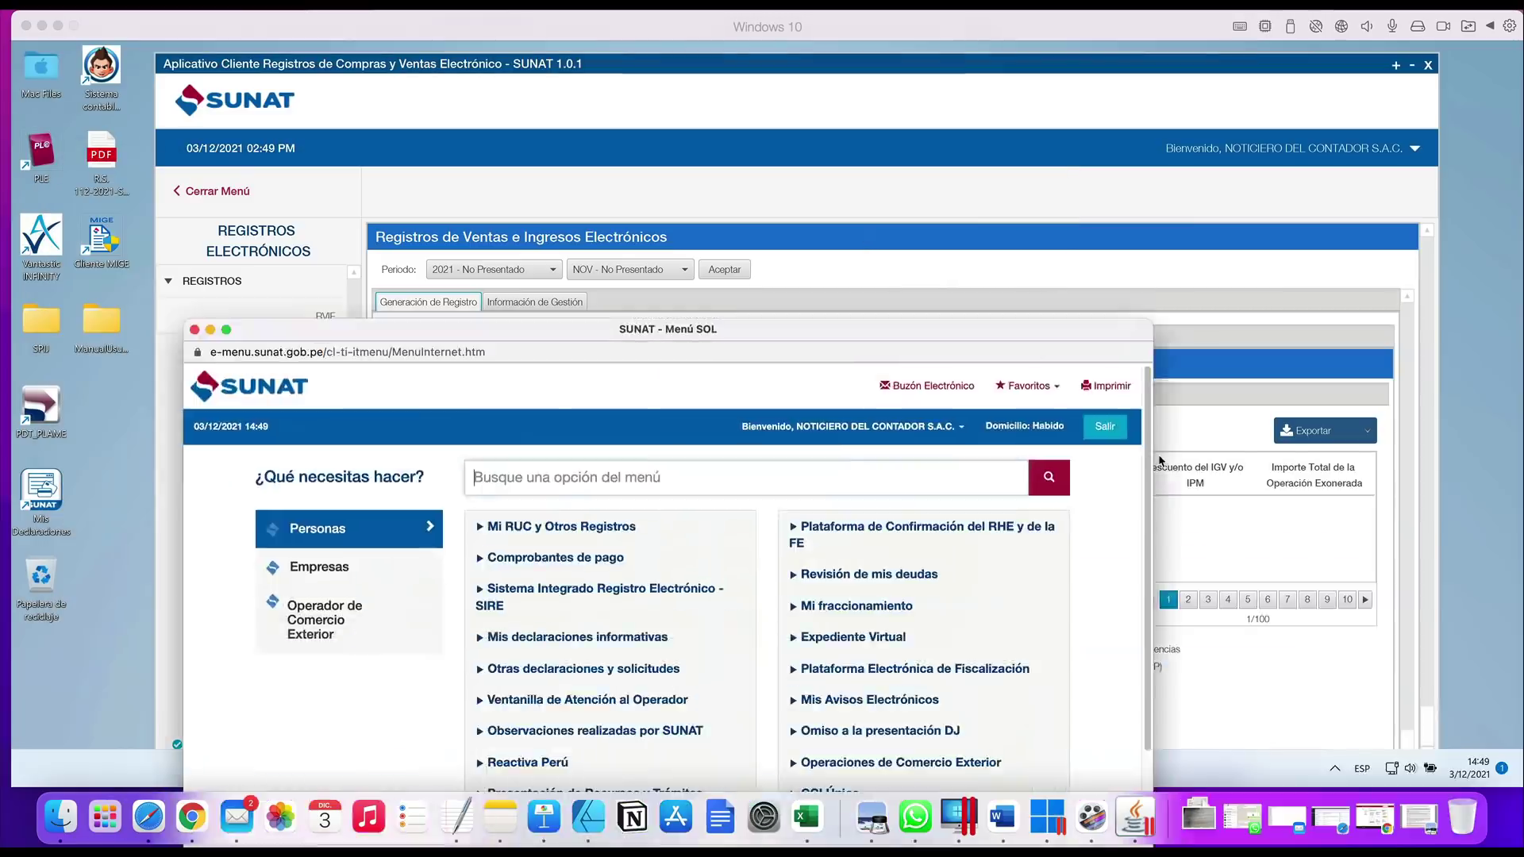
left_click_drag(938, 329, 755, 88)
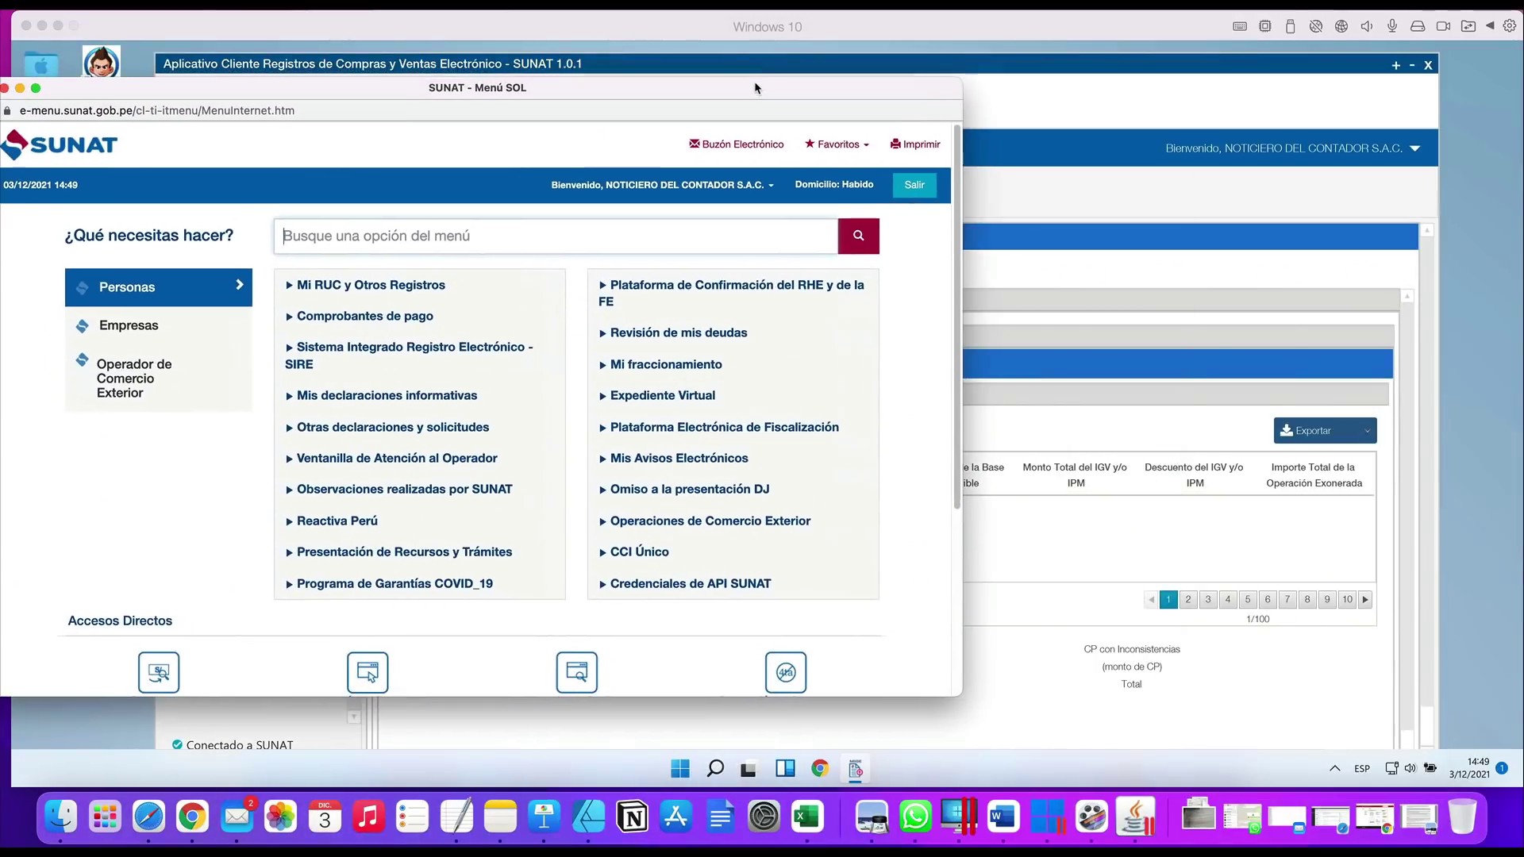
Open Empresas > SIRE > Registro de Ventas > Ventas e Ingresos Electrónicos > Gestión de Ventas
left_click(210, 336)
left_click(358, 349)
left_click(340, 419)
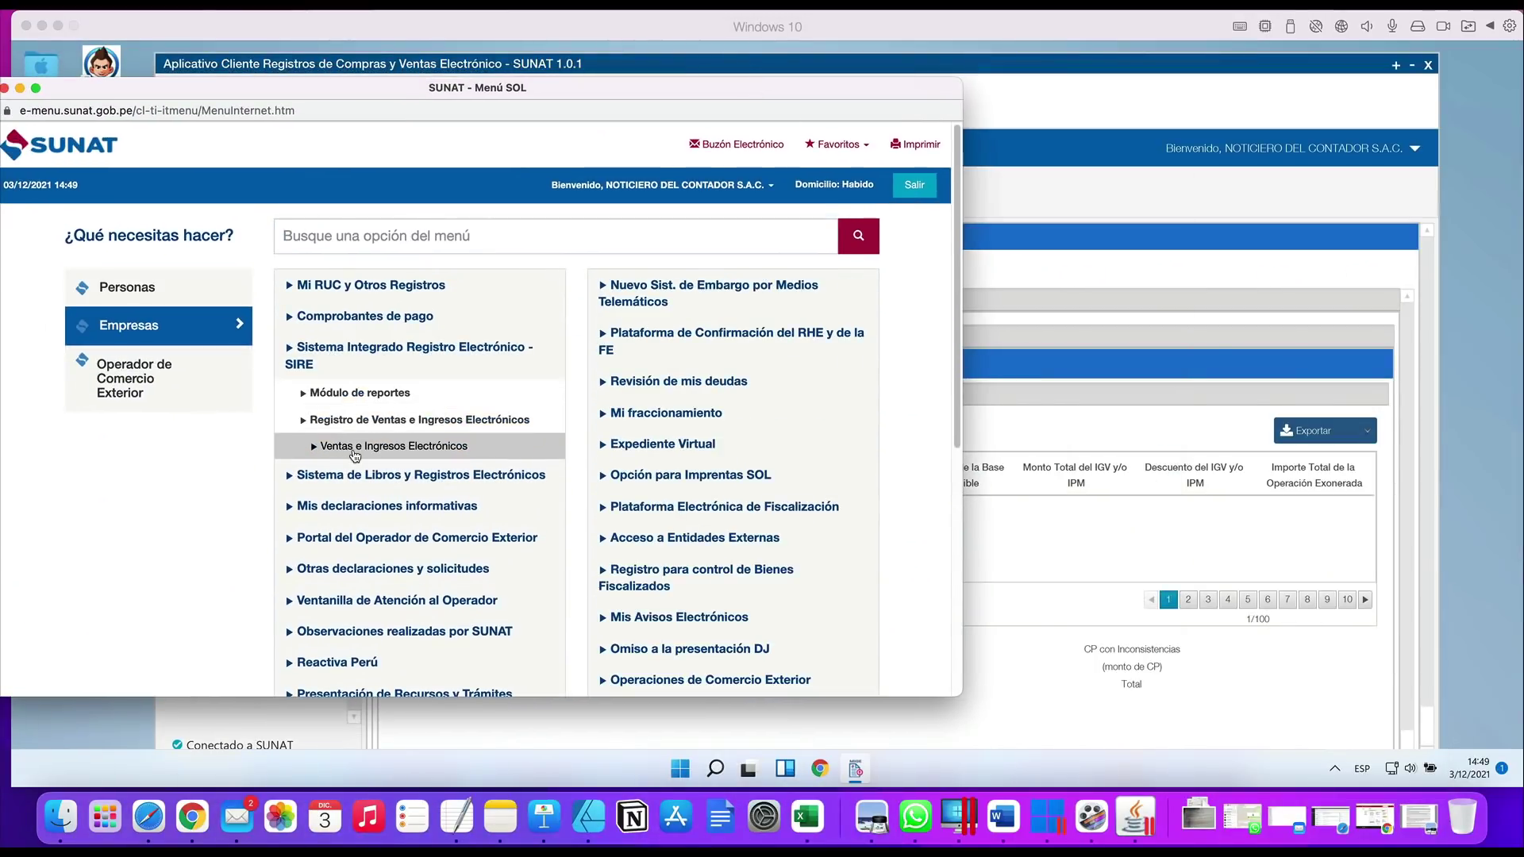
left_click(357, 442)
left_click(330, 473)
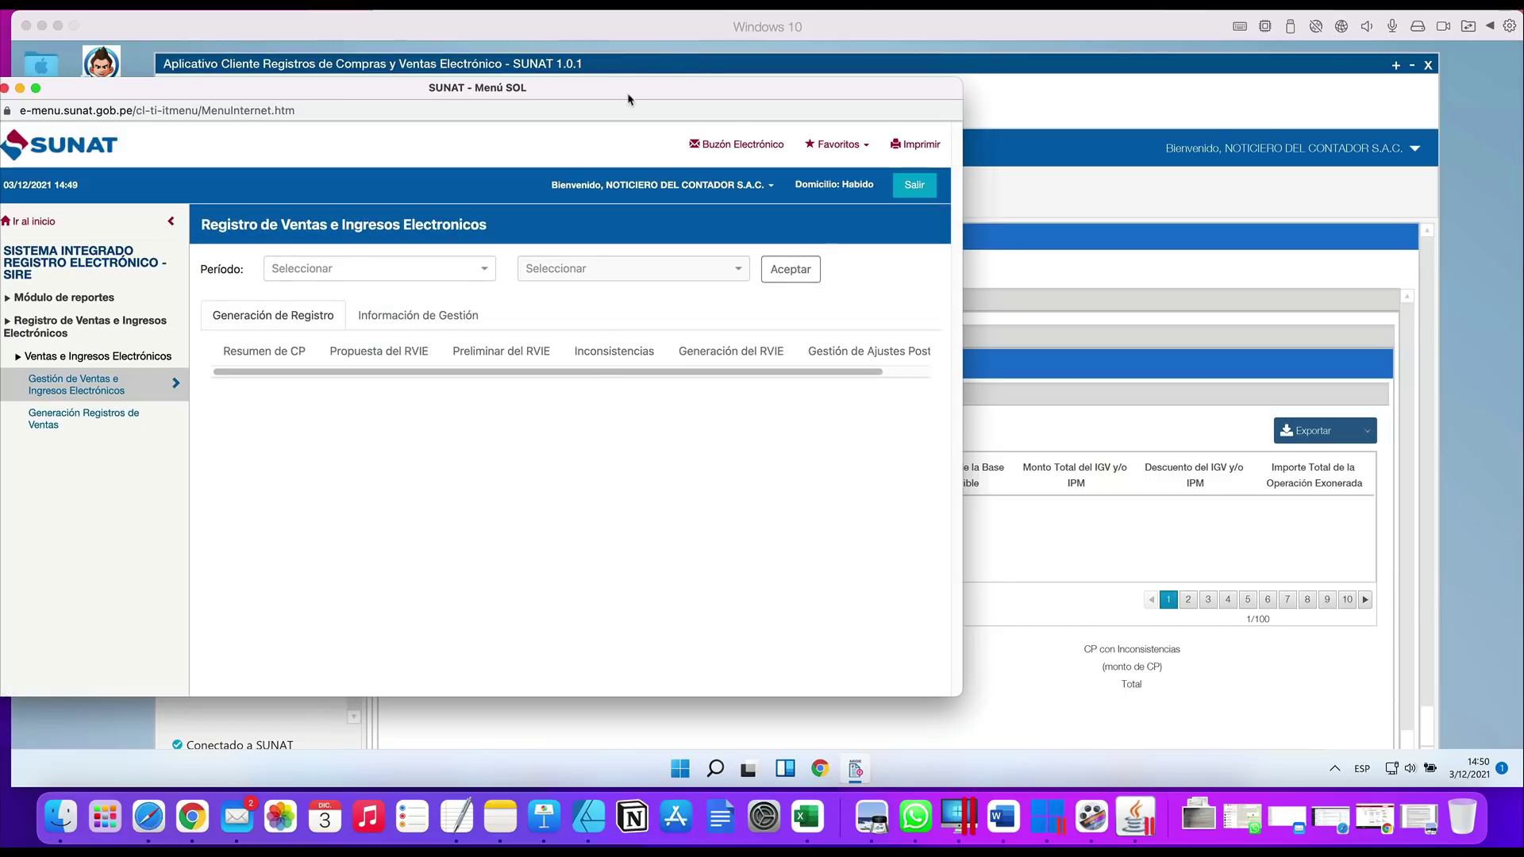
left_click_drag(566, 88, 752, 323)
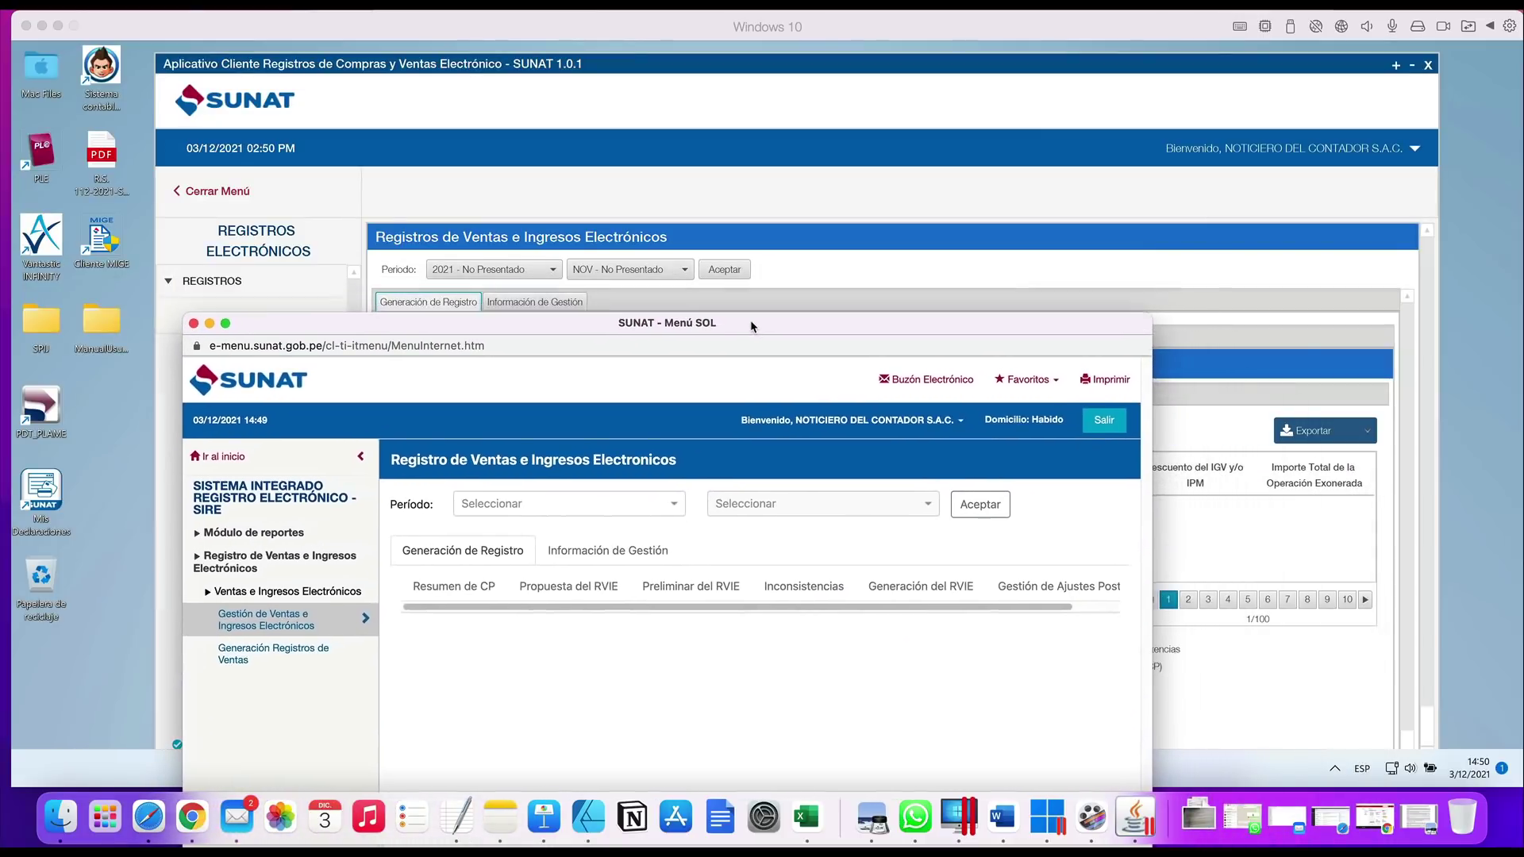
Load the sales register for period 2021 NOV, then return to the SUNAT 1.0.1 desktop client
left_click(545, 508)
left_click(548, 536)
left_click(798, 508)
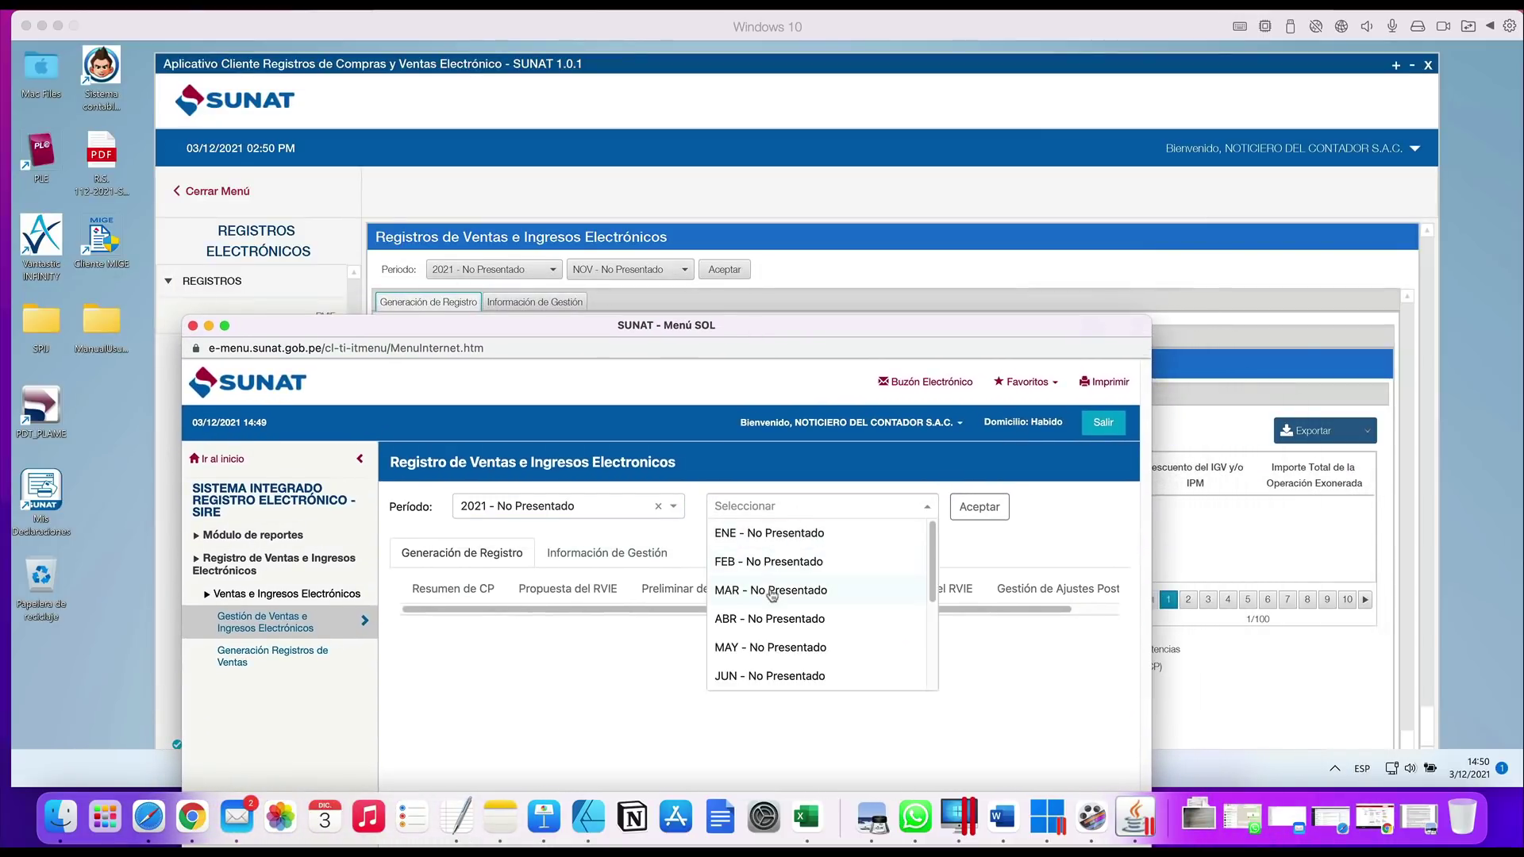
scroll(771, 596, "down", 3)
left_click(767, 647)
left_click(975, 506)
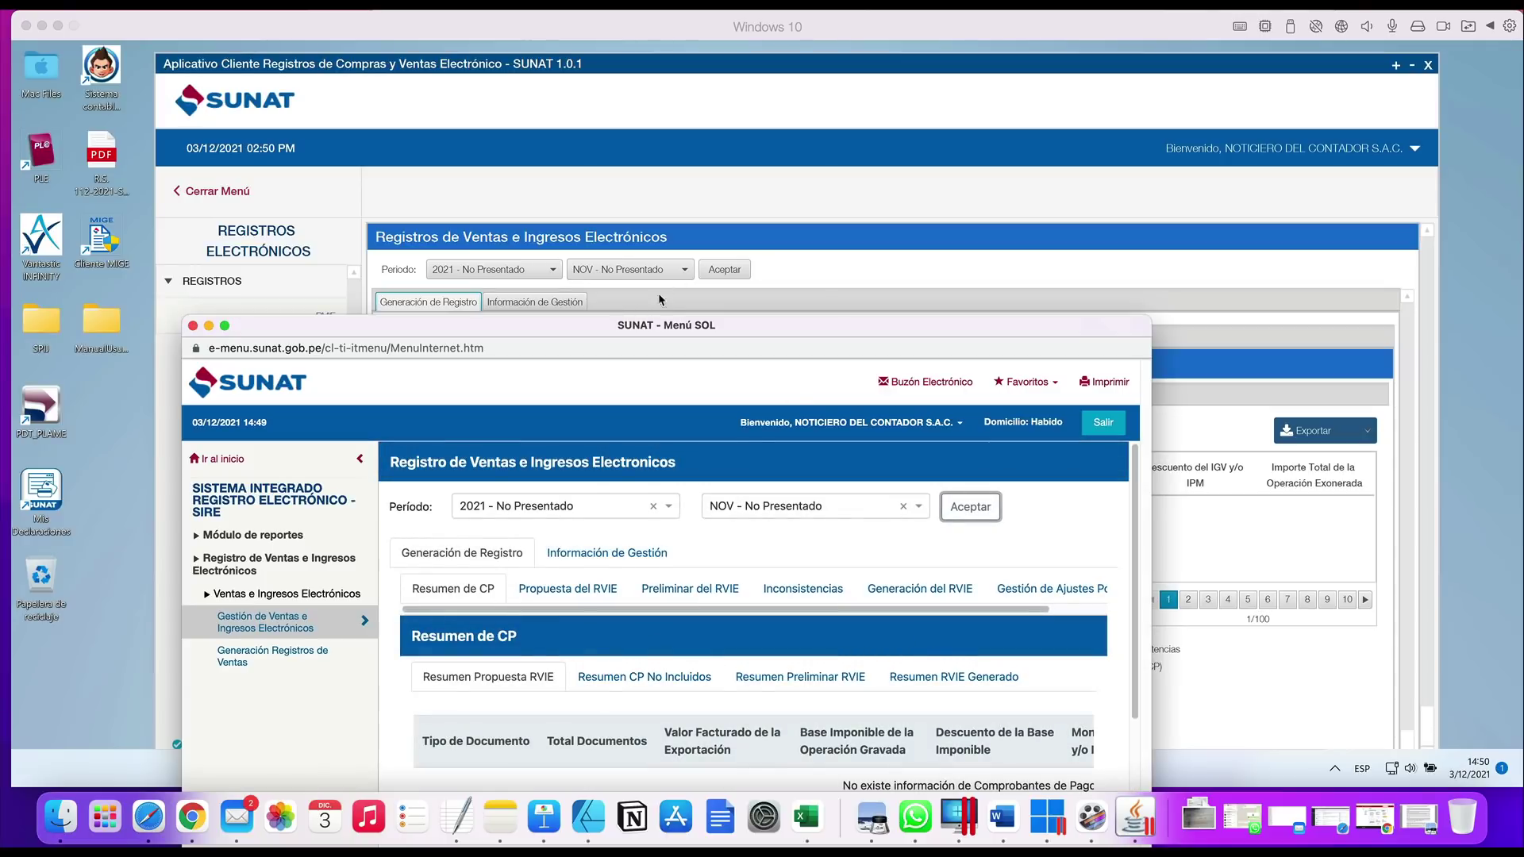
left_click_drag(622, 325, 438, 122)
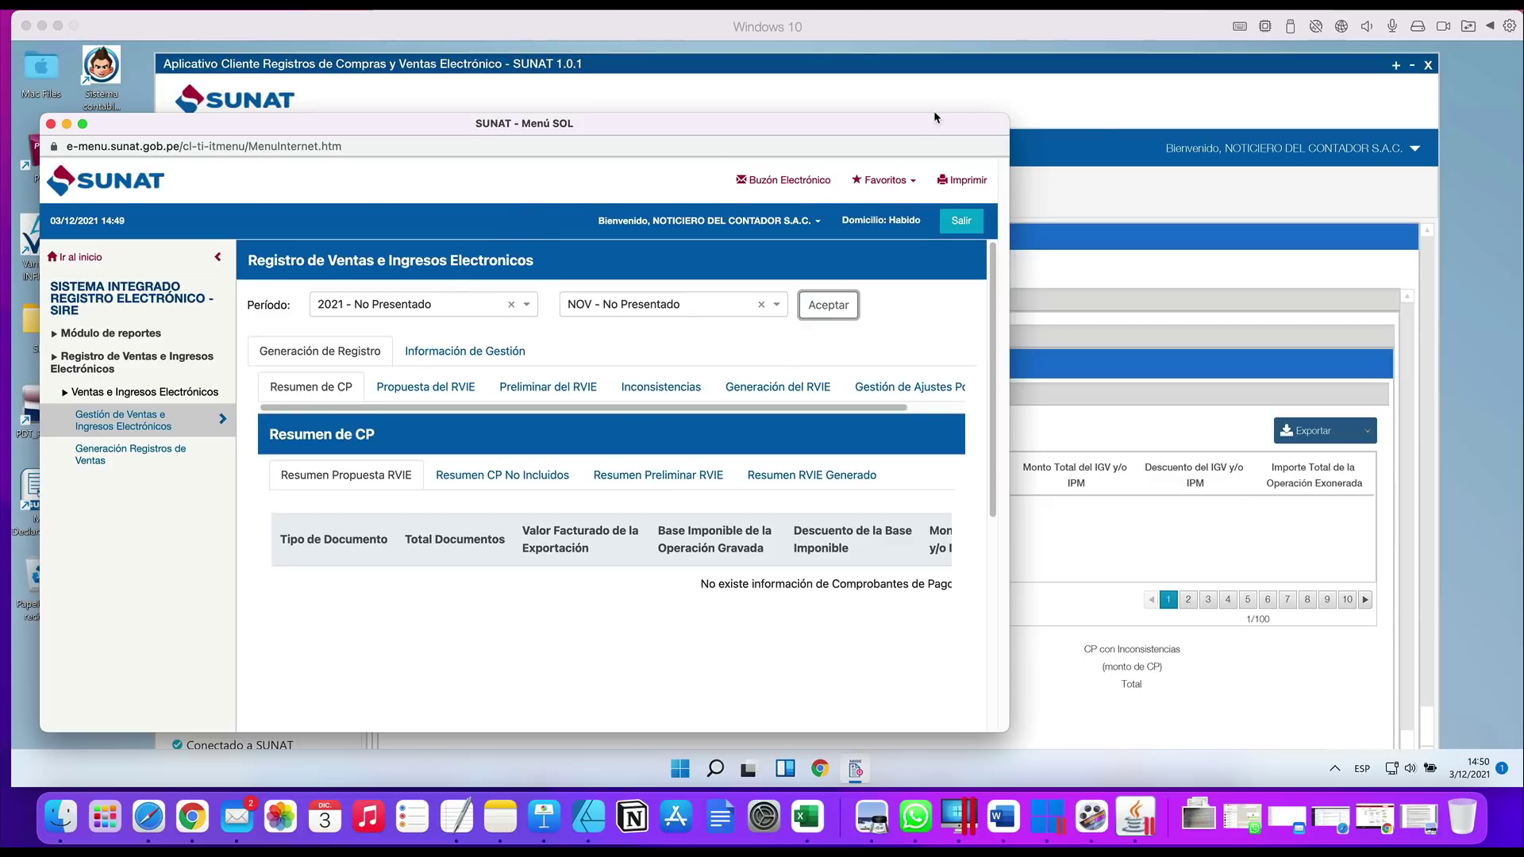
left_click(1092, 93)
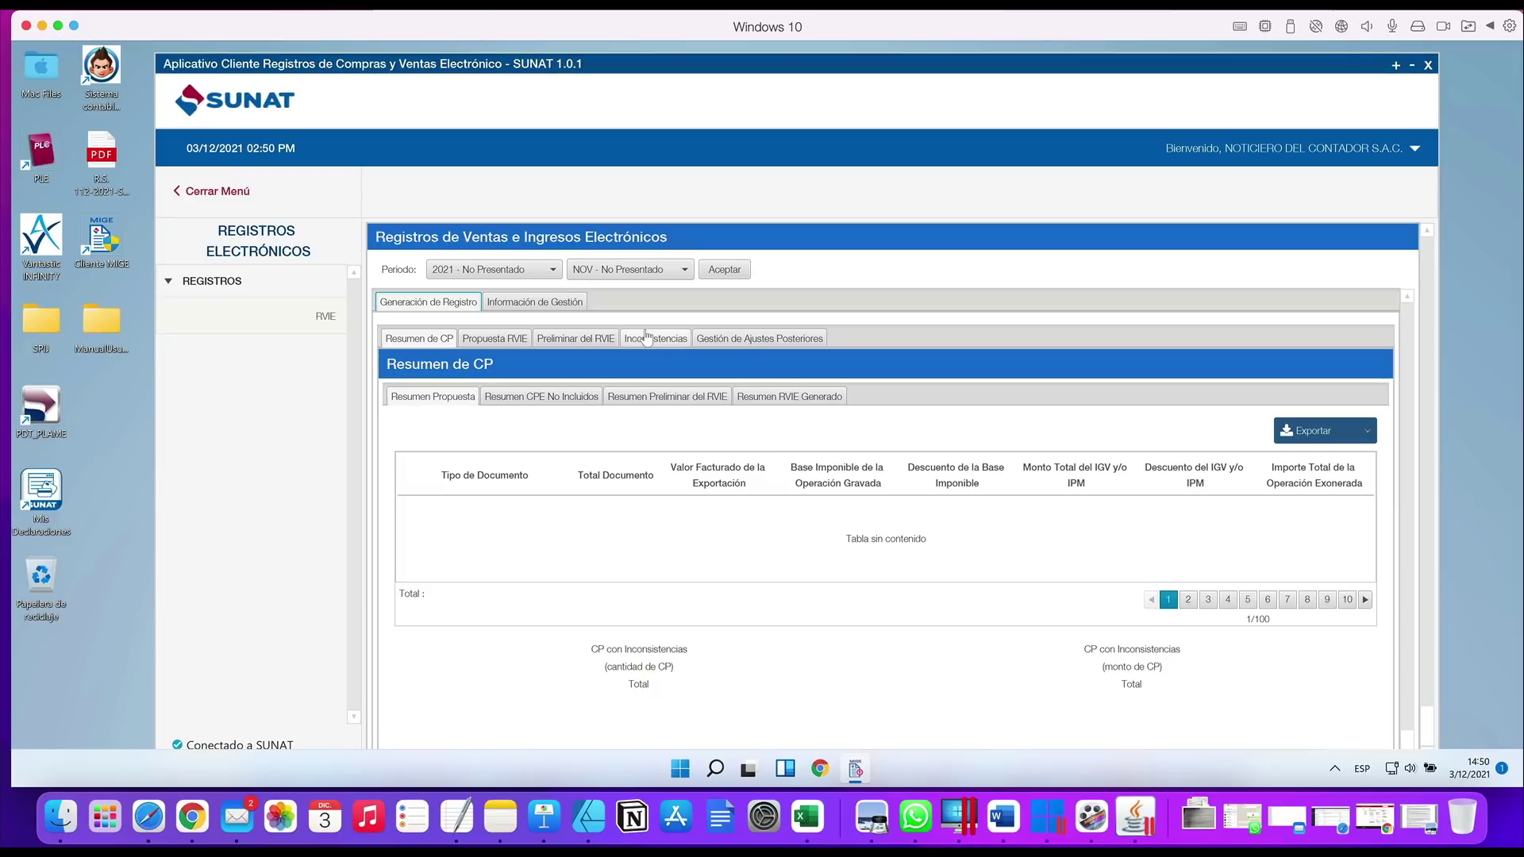
Bring the SUNAT - Menú SOL Chrome window forward and enlarge it so Resumen de CP fits
right_click(191, 821)
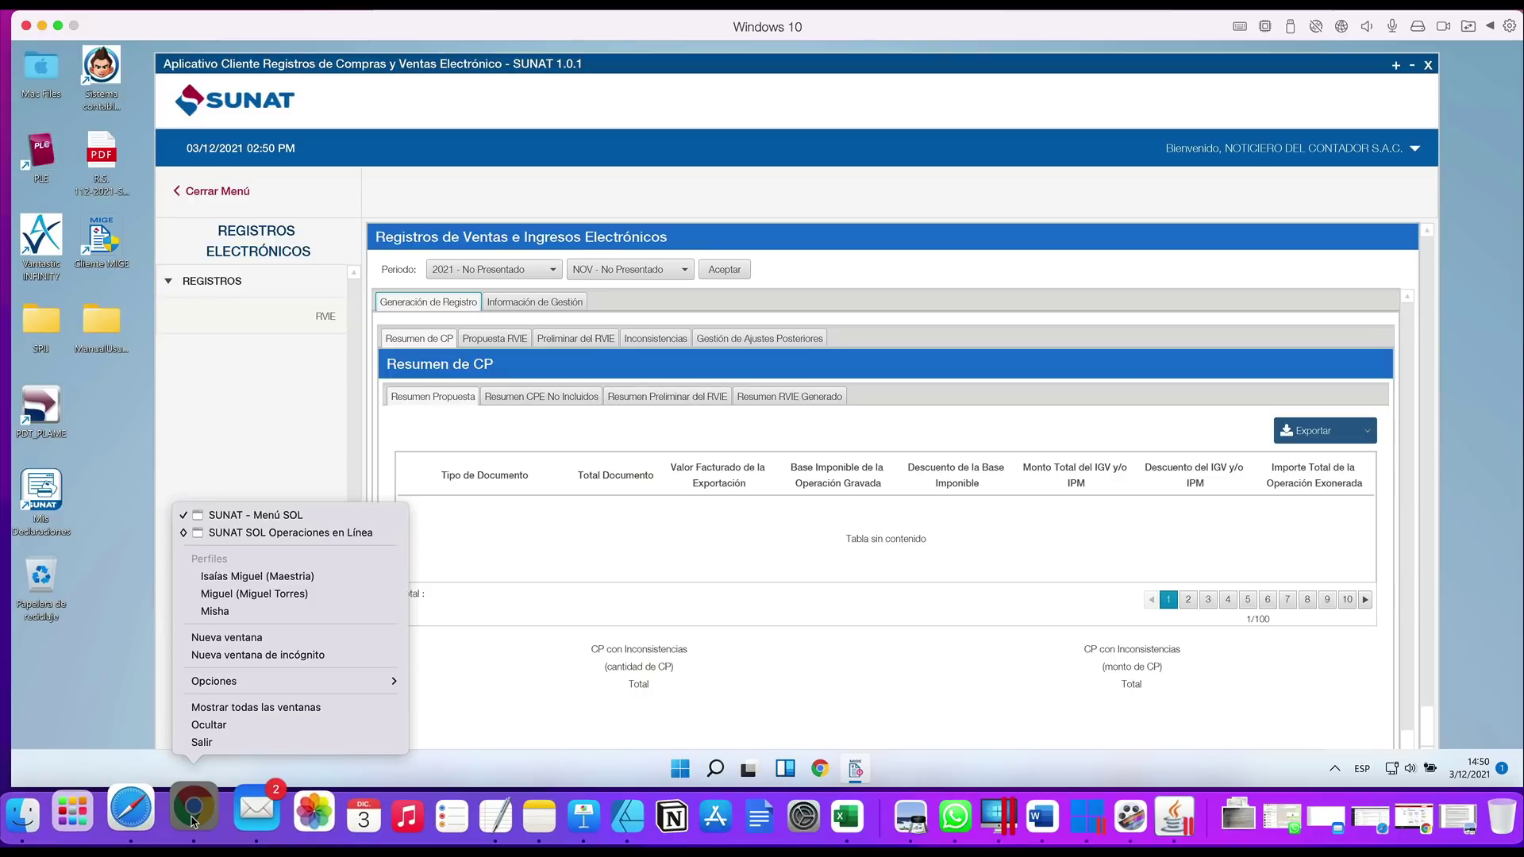
left_click(293, 515)
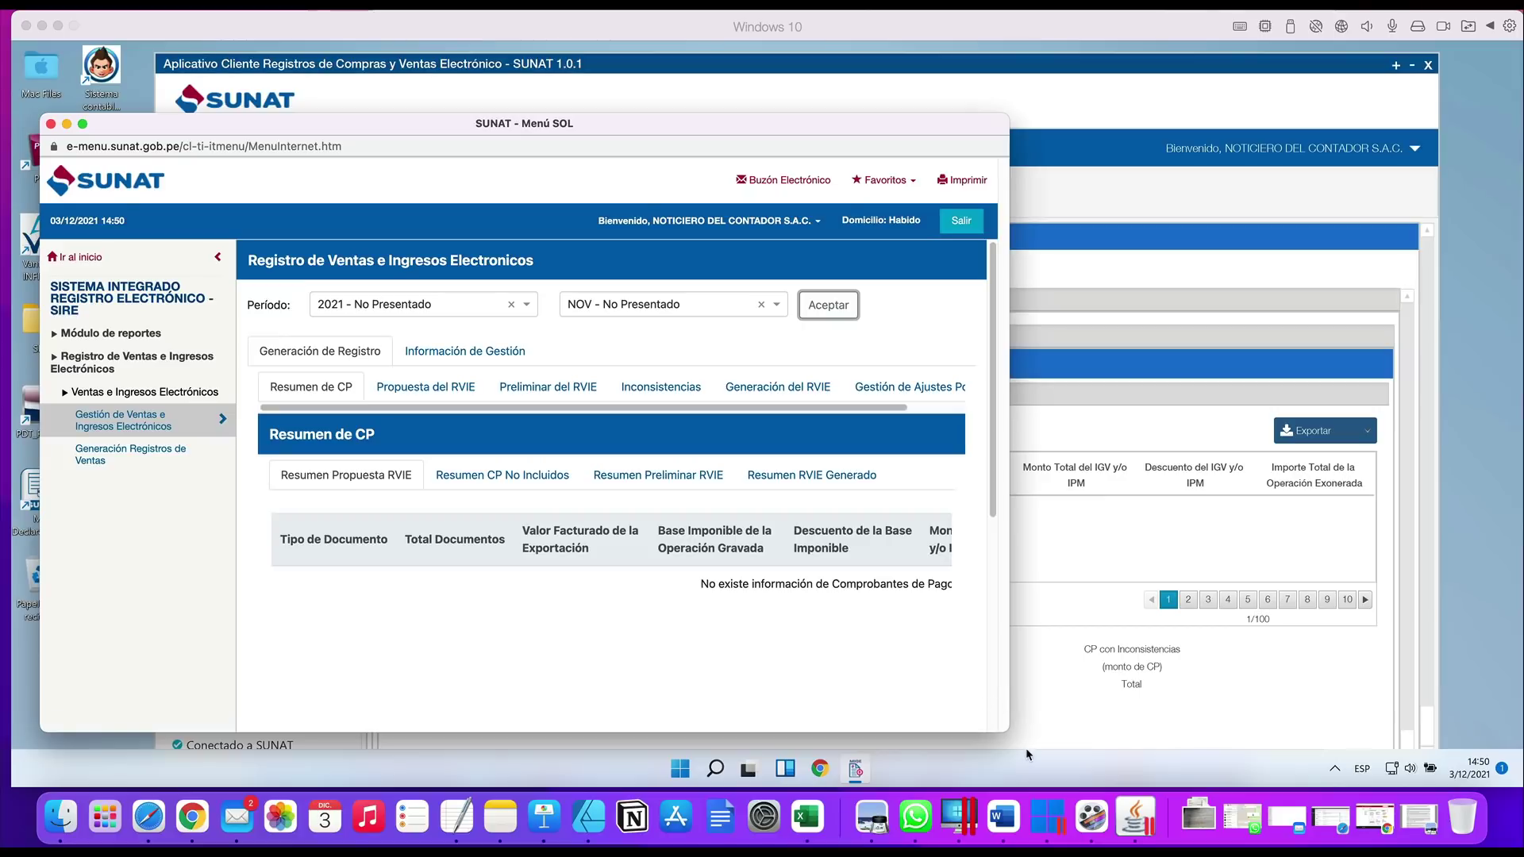
left_click_drag(1026, 730, 1356, 780)
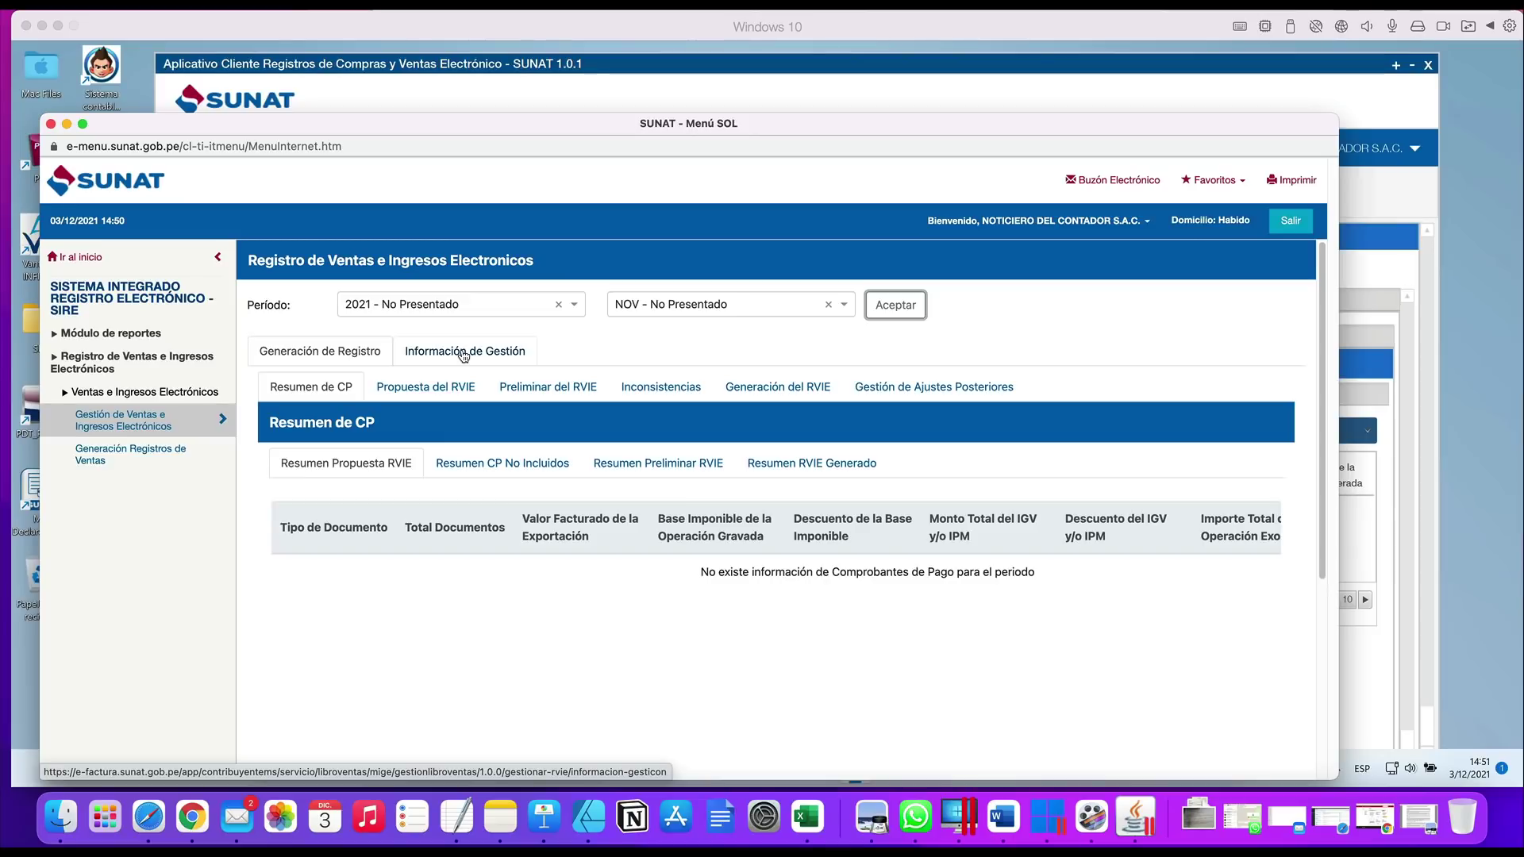
Open the Propuesta del RVIE tab for 2021 NOV and look over its empty list
left_click(428, 387)
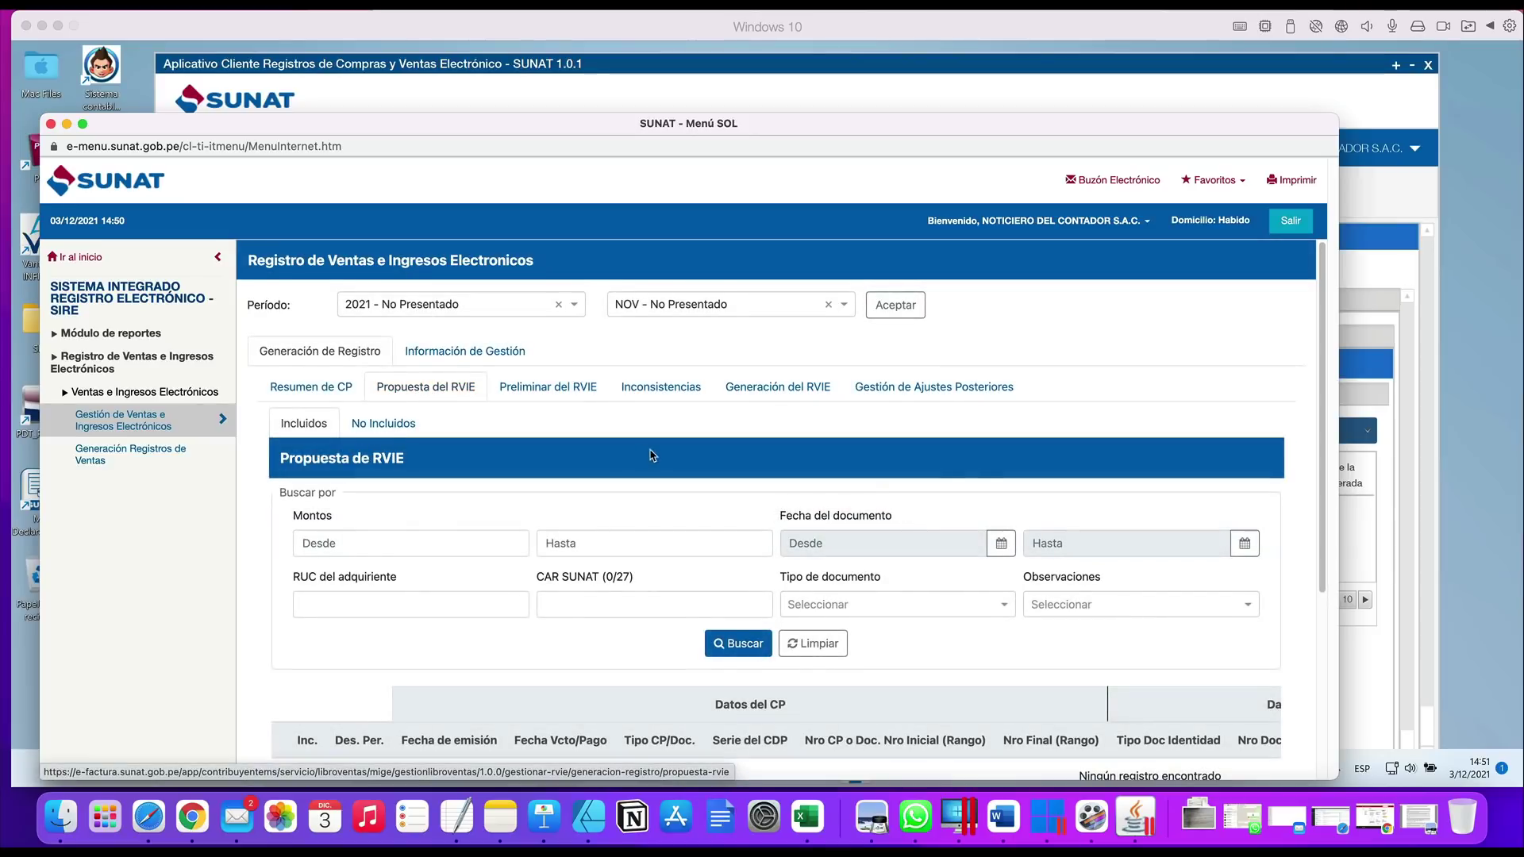
scroll(650, 449, "down", 4)
scroll(496, 435, "up", 4)
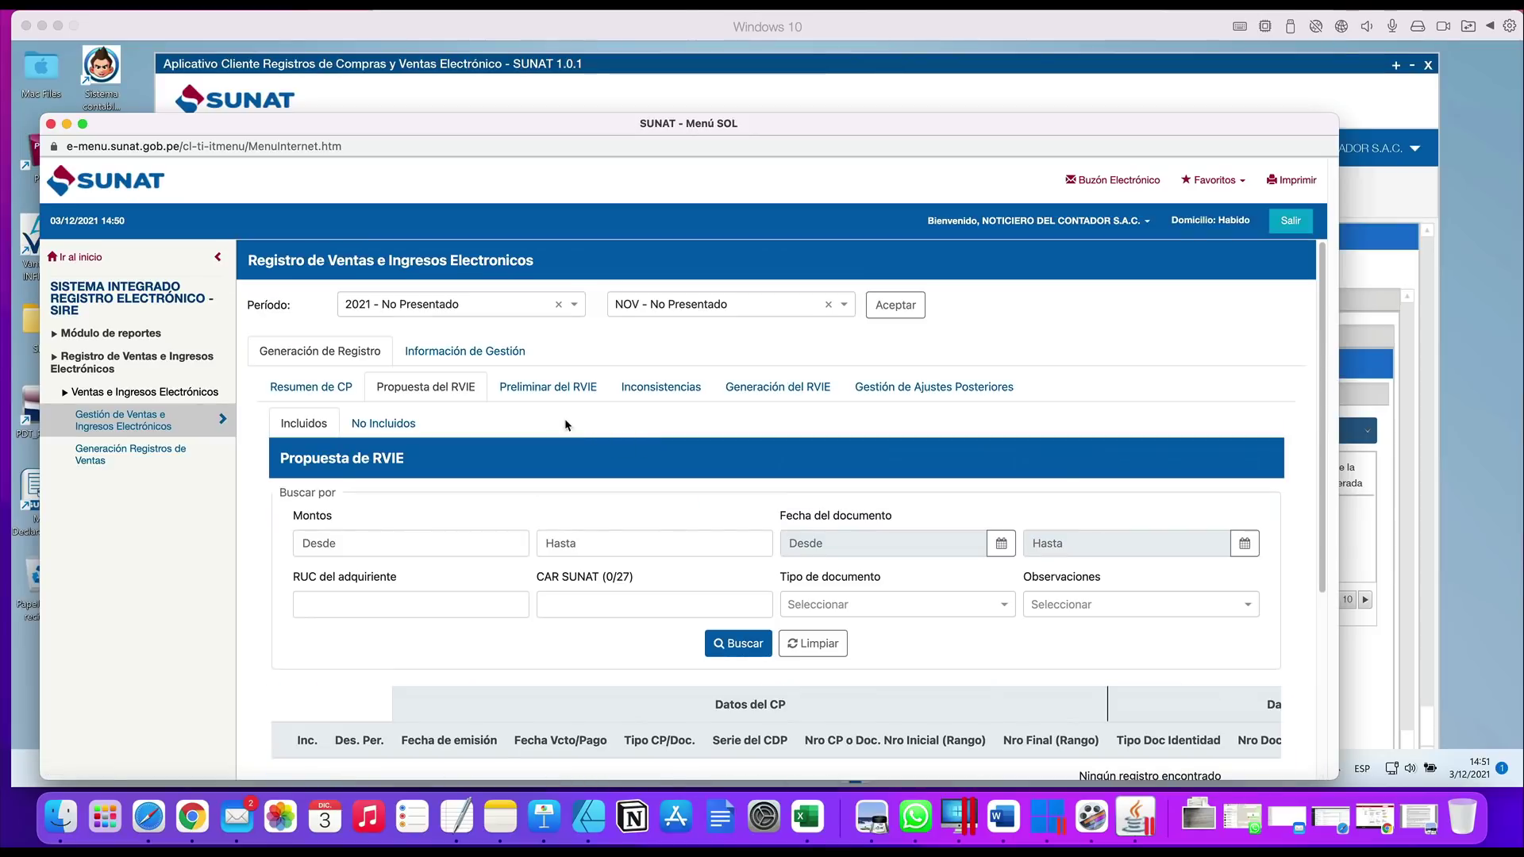
scroll(496, 435, "down", 4)
scroll(496, 436, "up", 2)
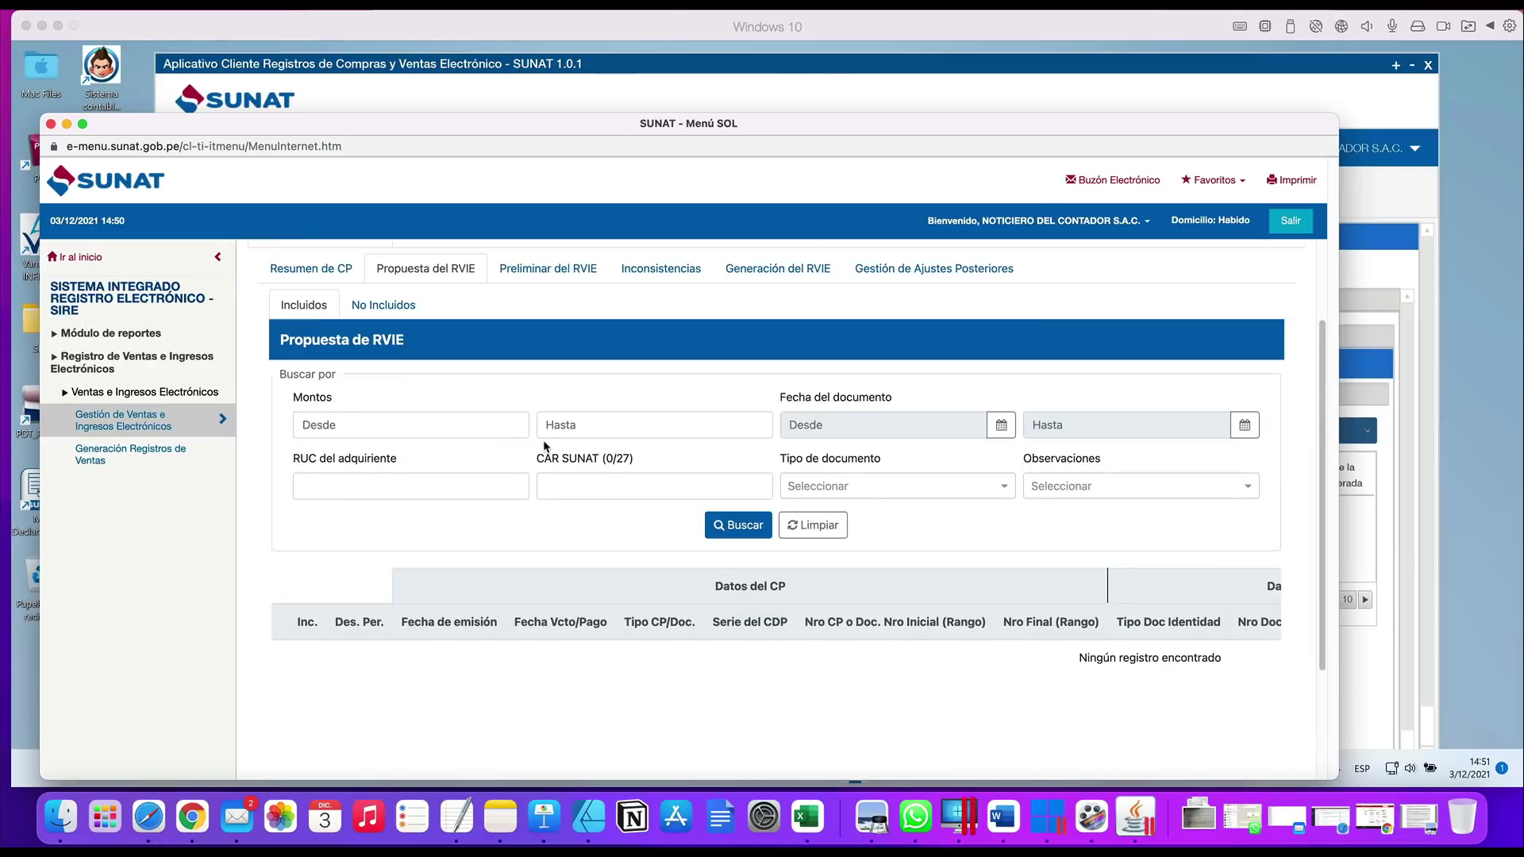
scroll(546, 447, "up", 2)
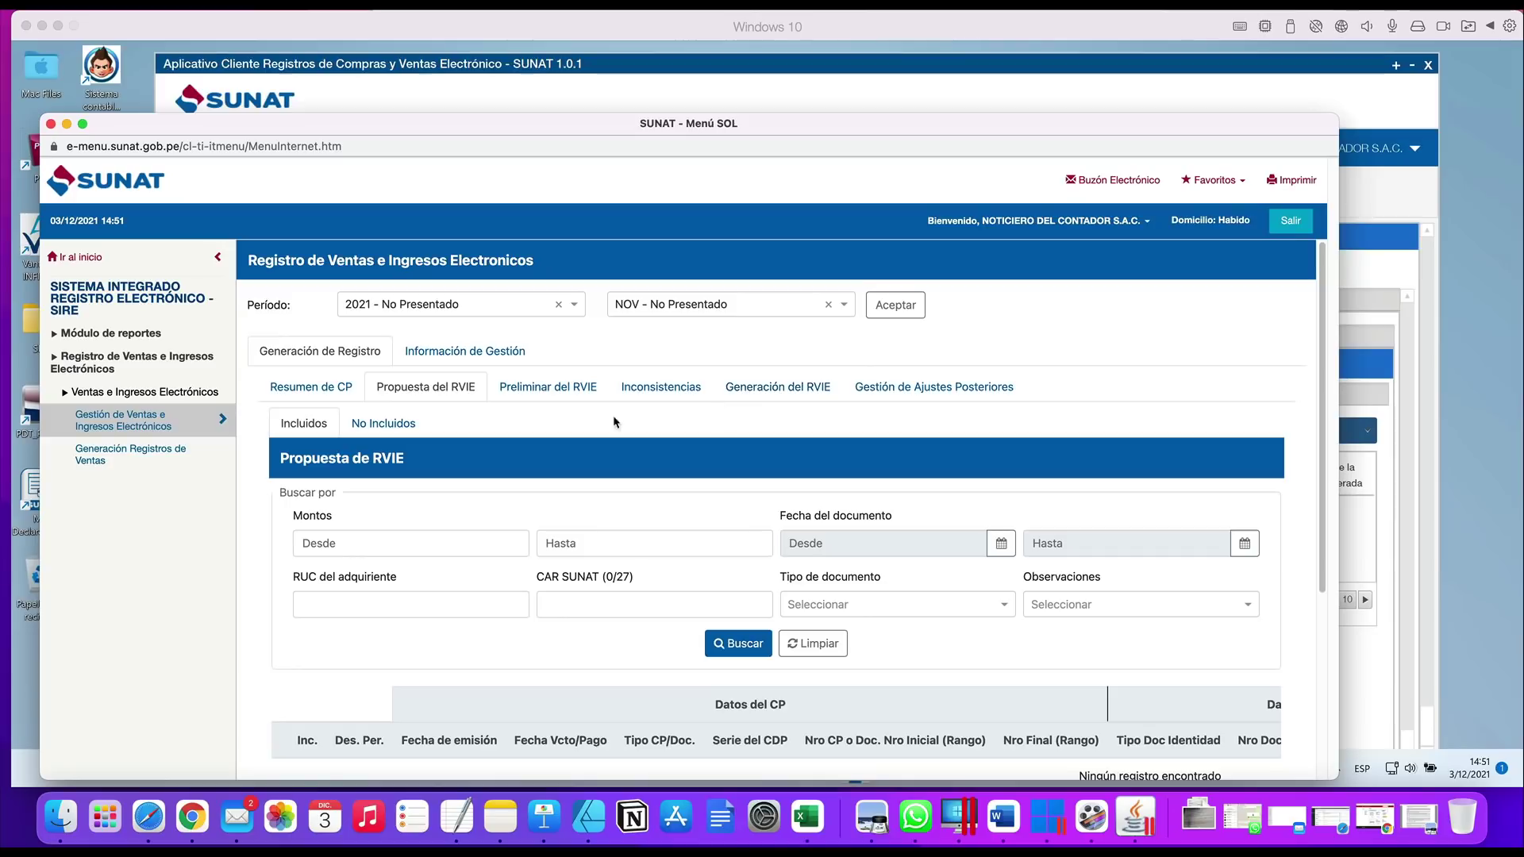
scroll(528, 414, "down", 1)
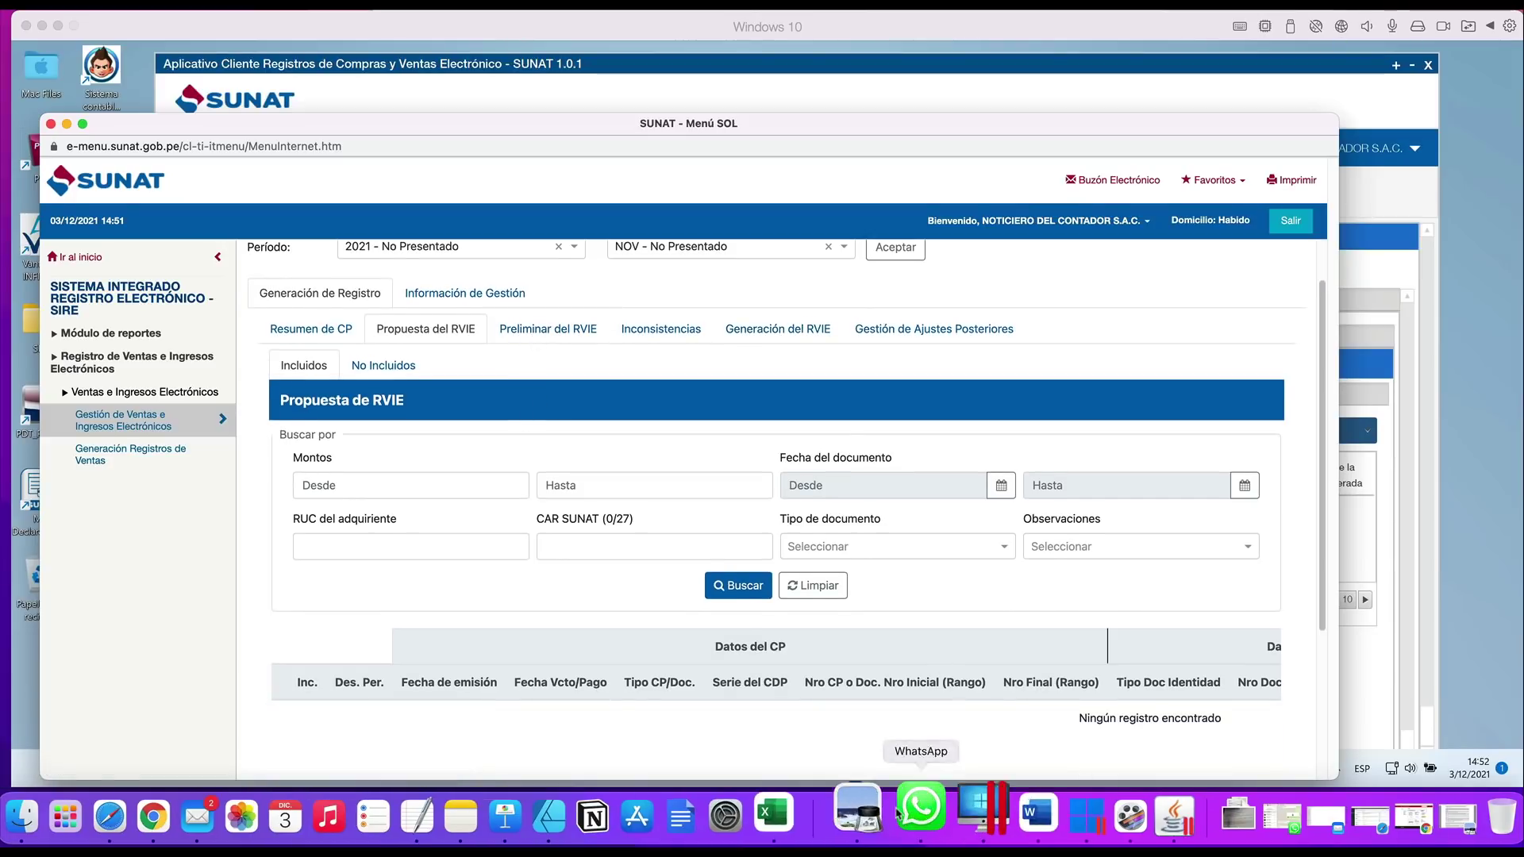
Highlight the eighth-day wording in R.S. 112-2021 section 8.2.1, then scroll SUNAT to the action buttons
left_click(871, 816)
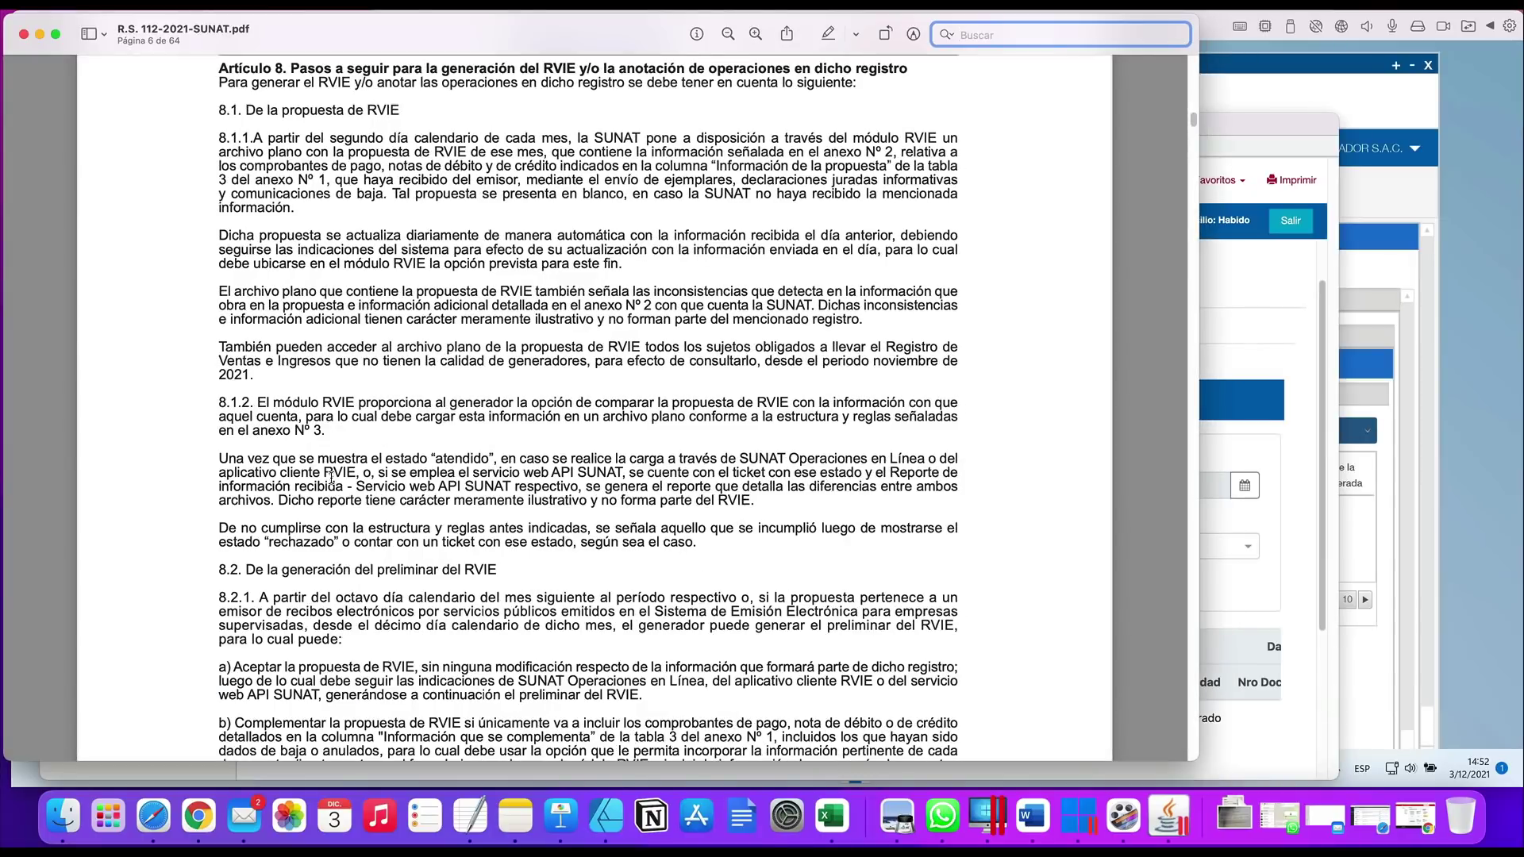
scroll(322, 476, "down", 1)
left_click_drag(302, 535, 395, 533)
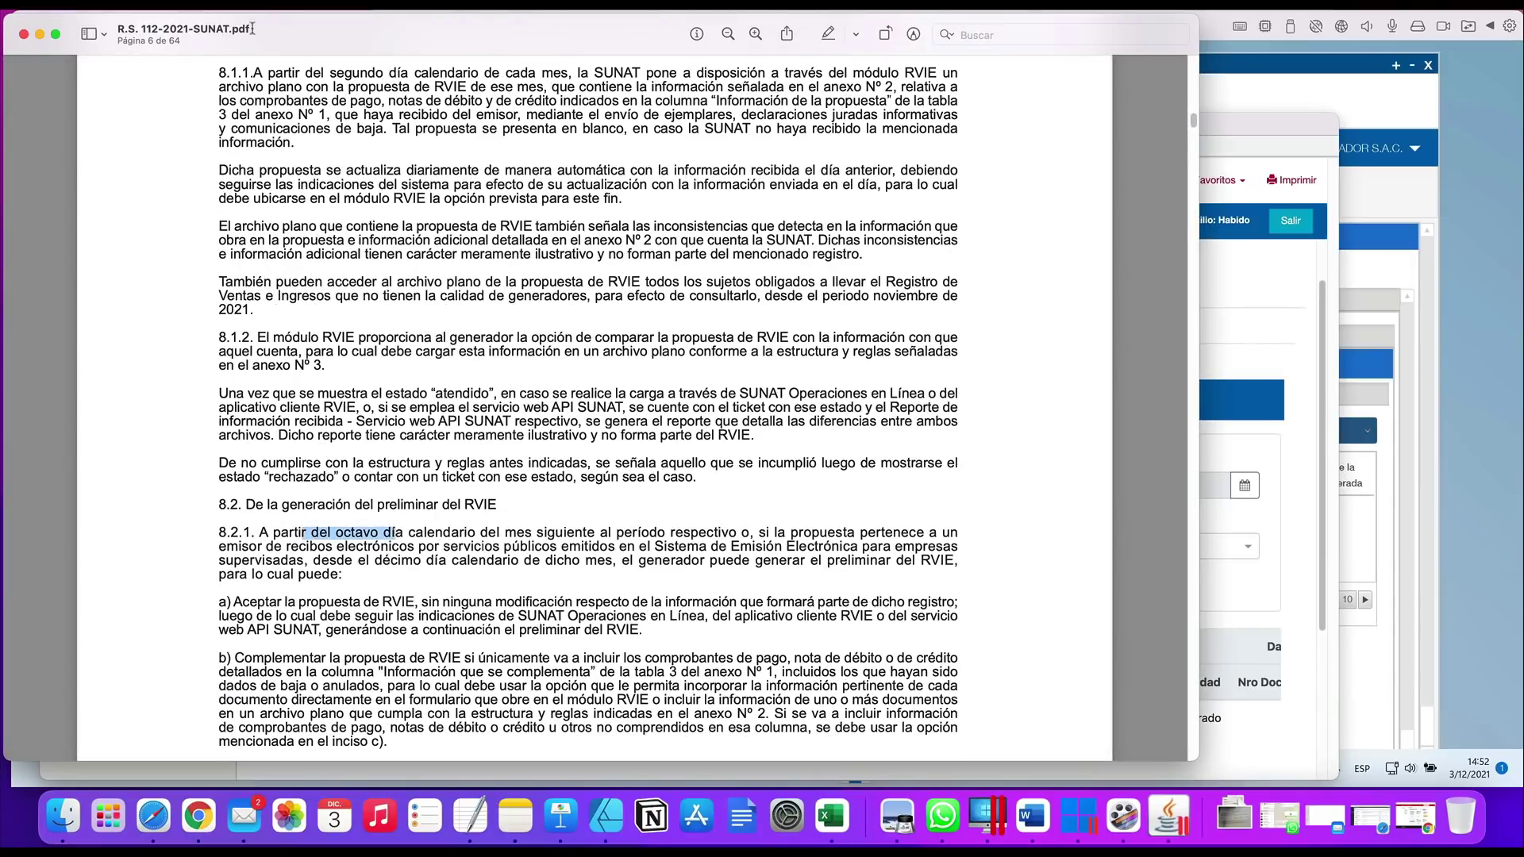
left_click(39, 35)
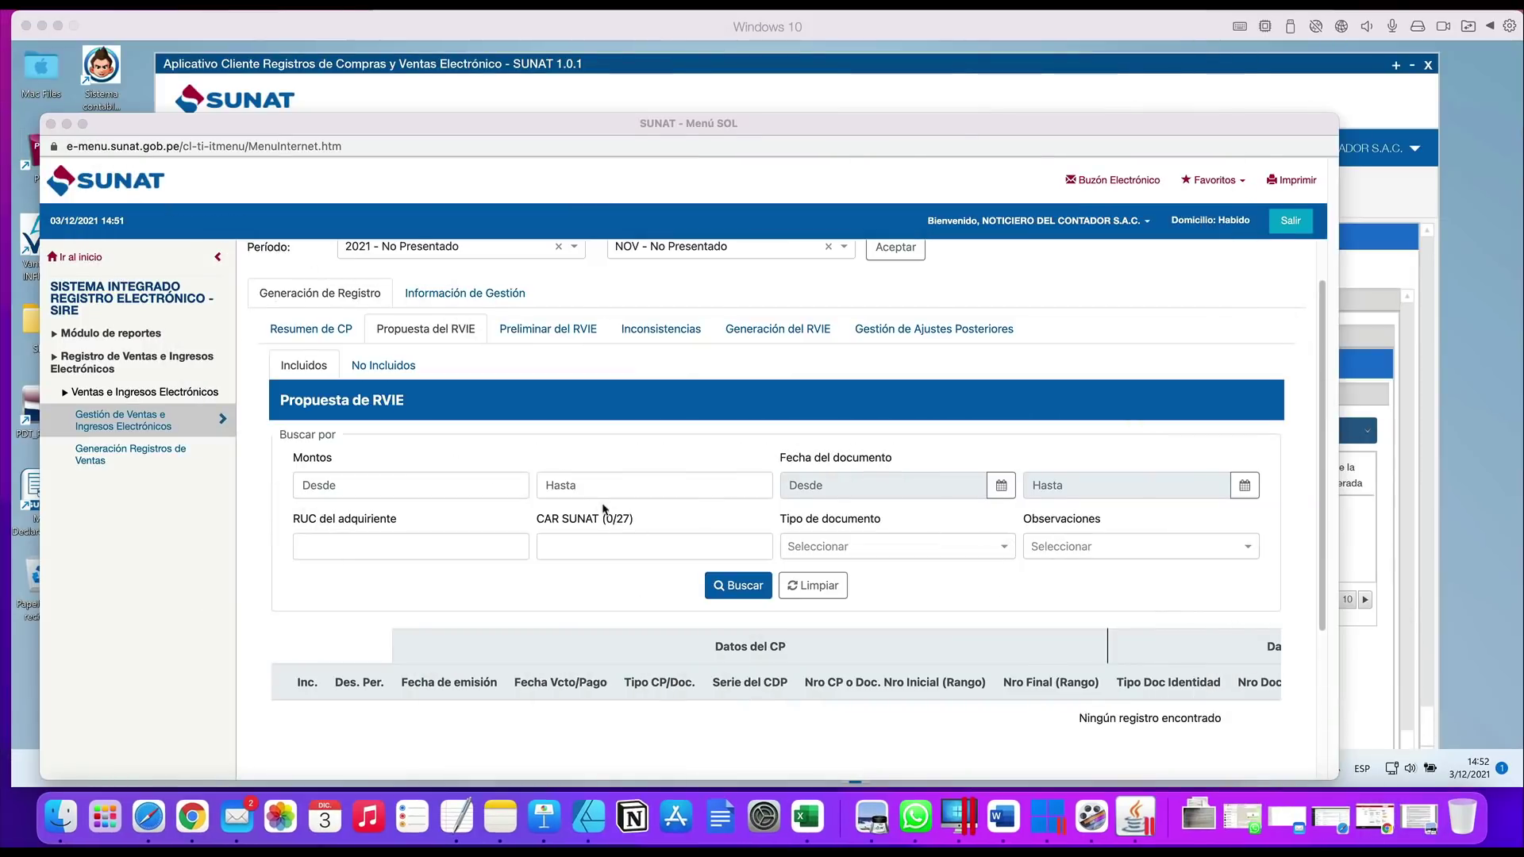
scroll(587, 499, "down", 1)
scroll(689, 547, "down", 5)
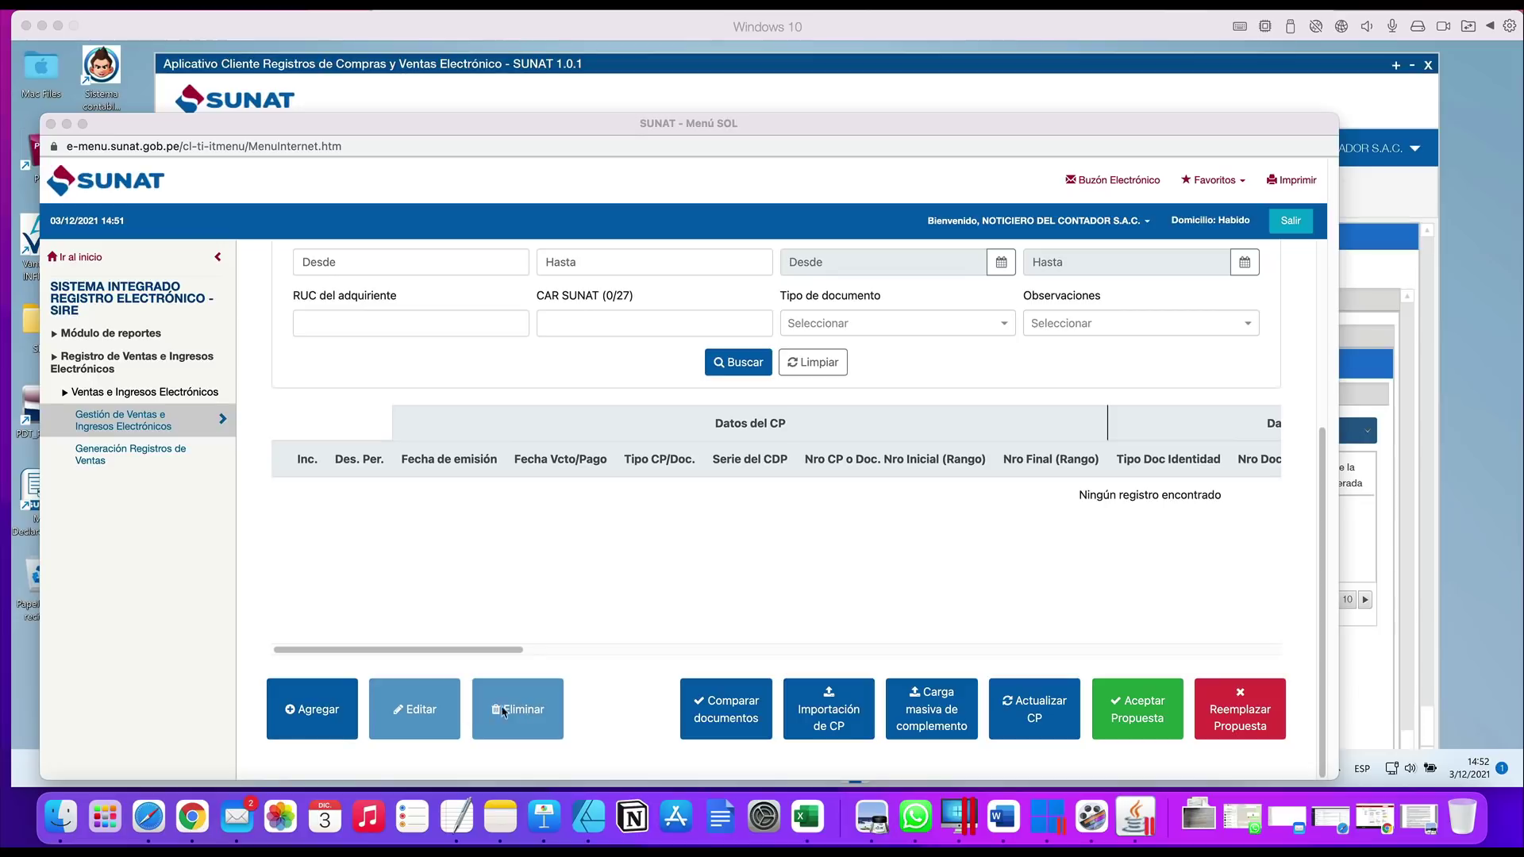
Open Agregar comprobante, browse the Tipo CP / DOC options, and review fields up to CAR SUNAT
left_click(341, 712)
left_click(341, 712)
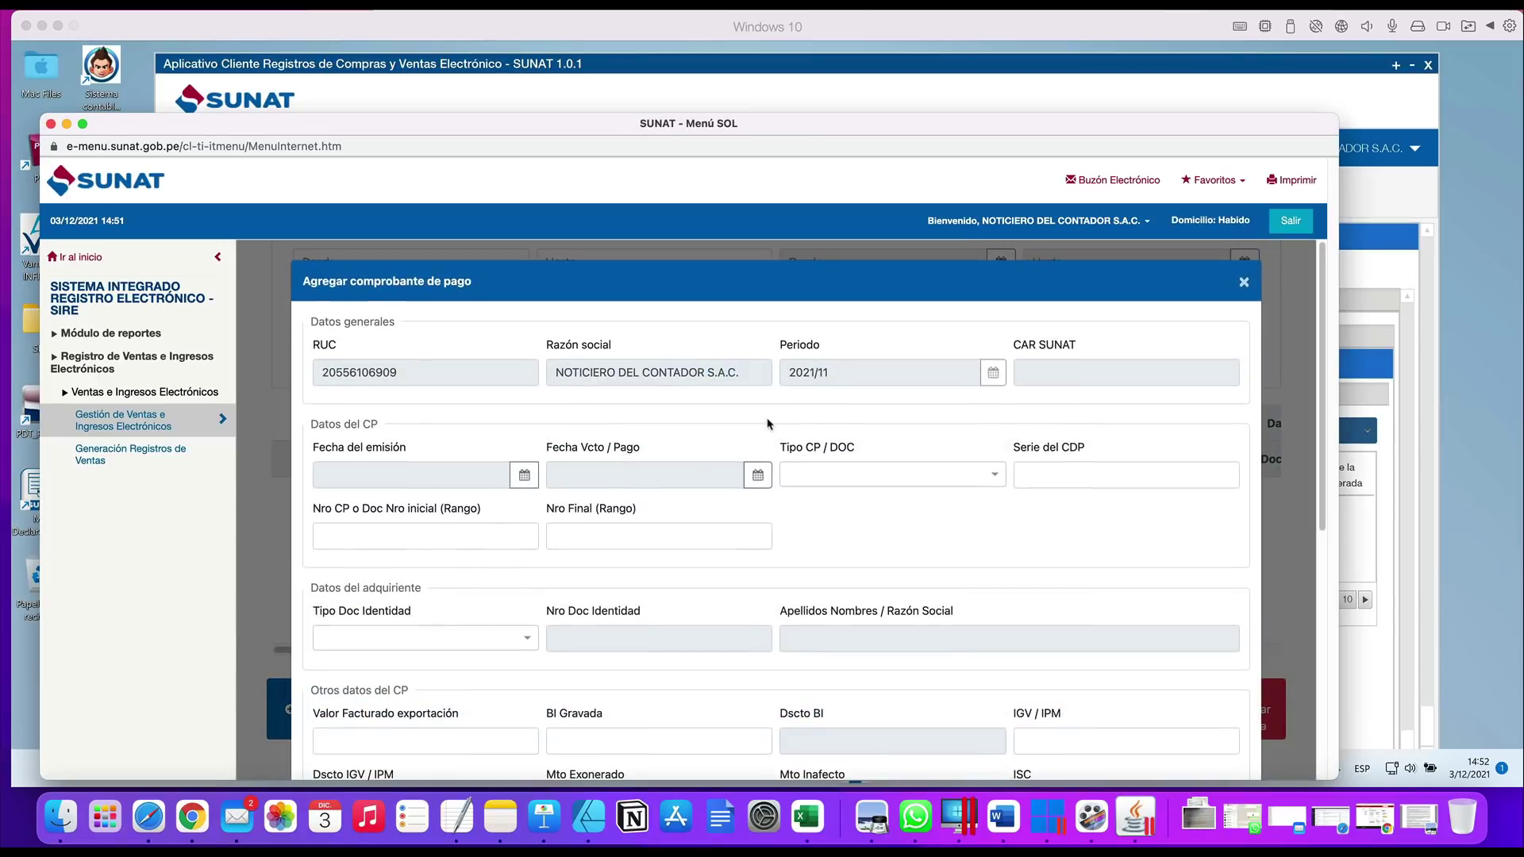
left_click(824, 475)
scroll(893, 600, "down", 8)
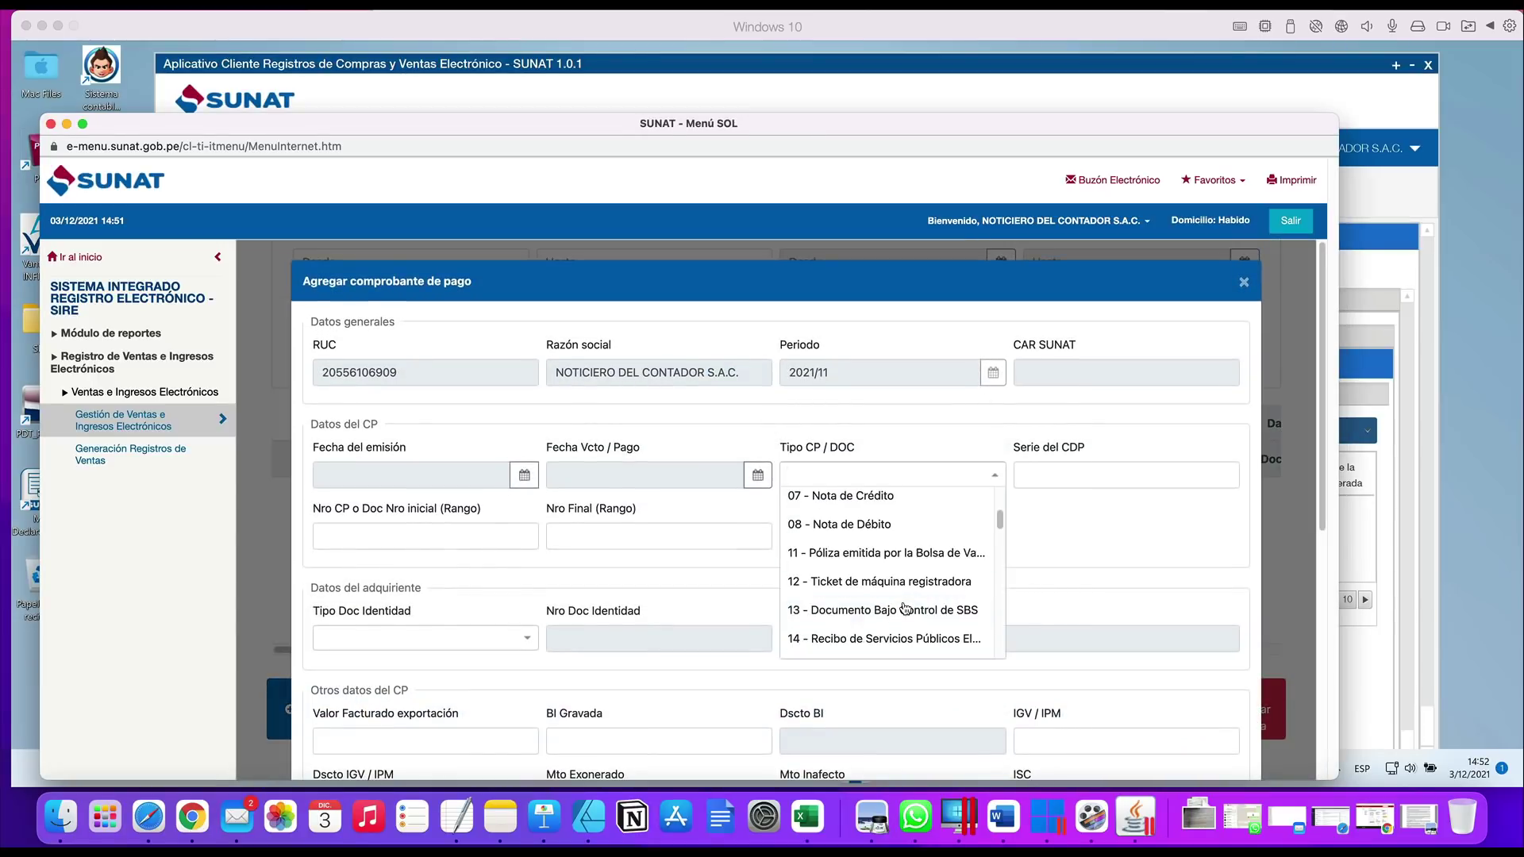
scroll(905, 608, "down", 8)
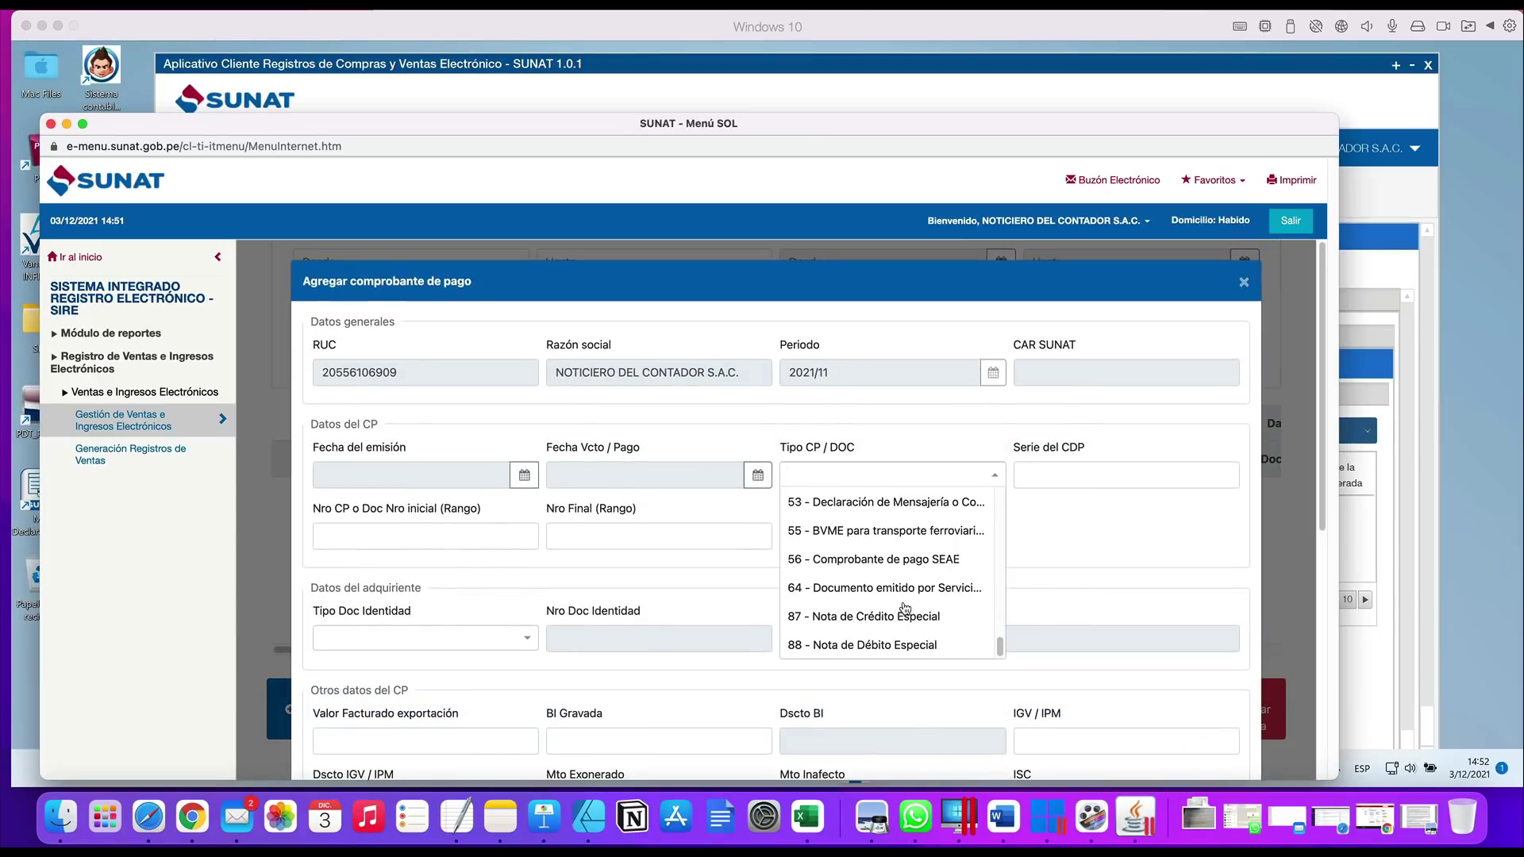
scroll(885, 624, "up", 7)
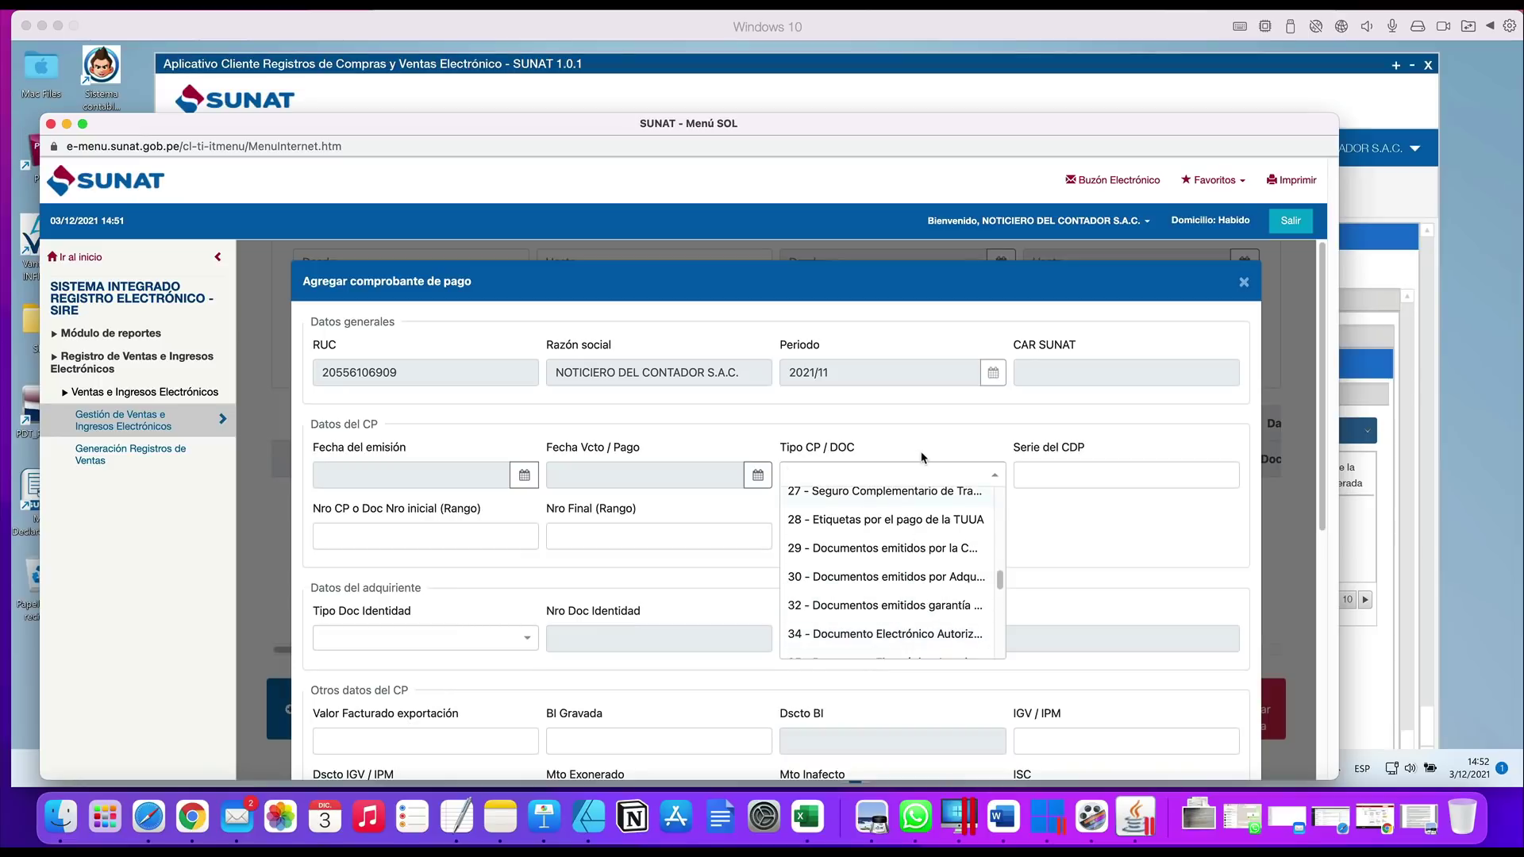
left_click(924, 481)
scroll(819, 601, "down", 10)
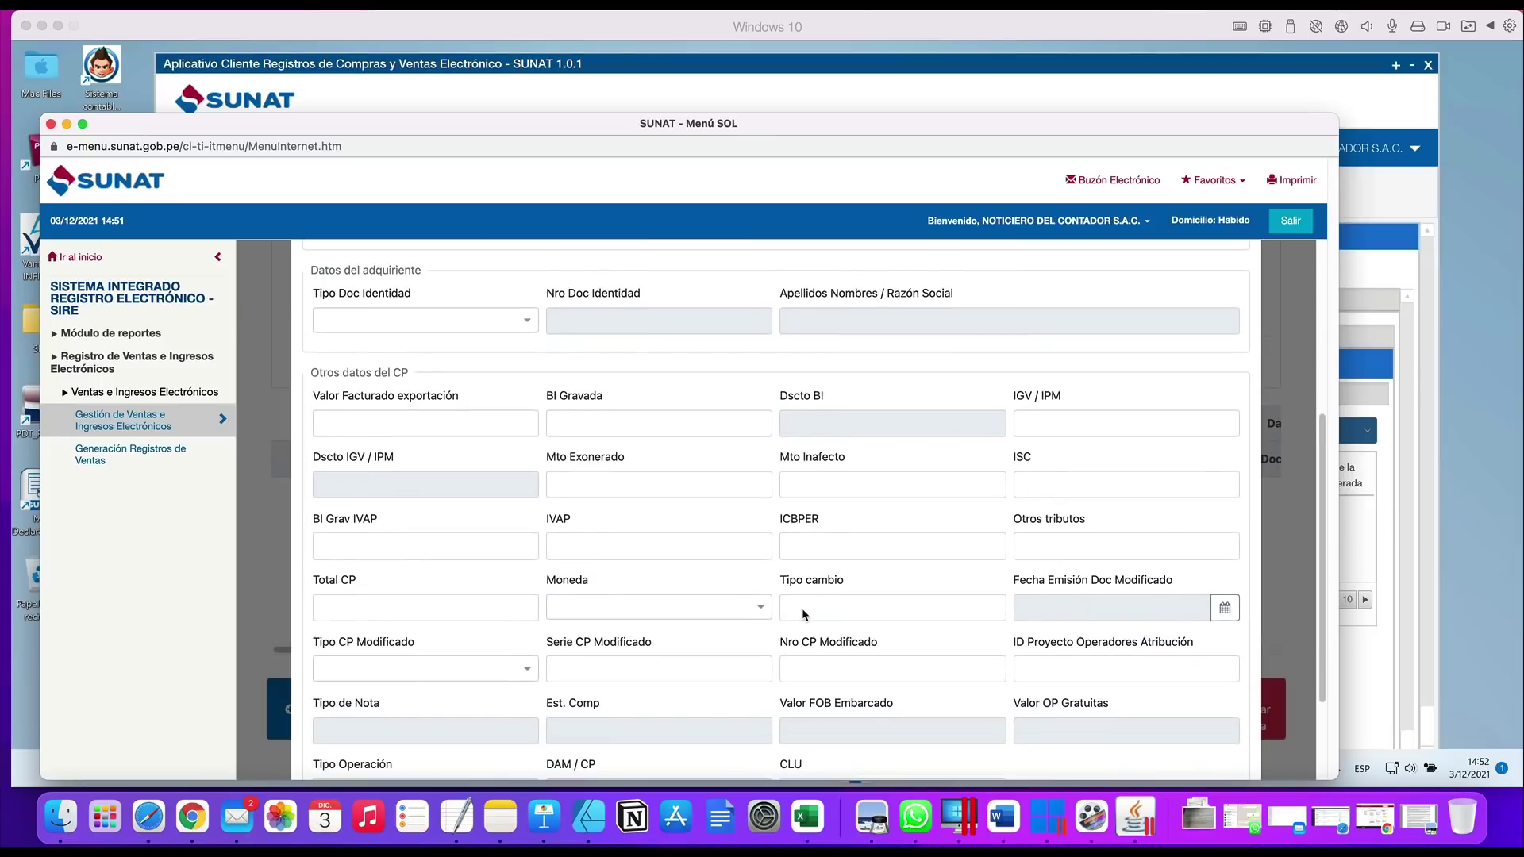
scroll(802, 608, "up", 10)
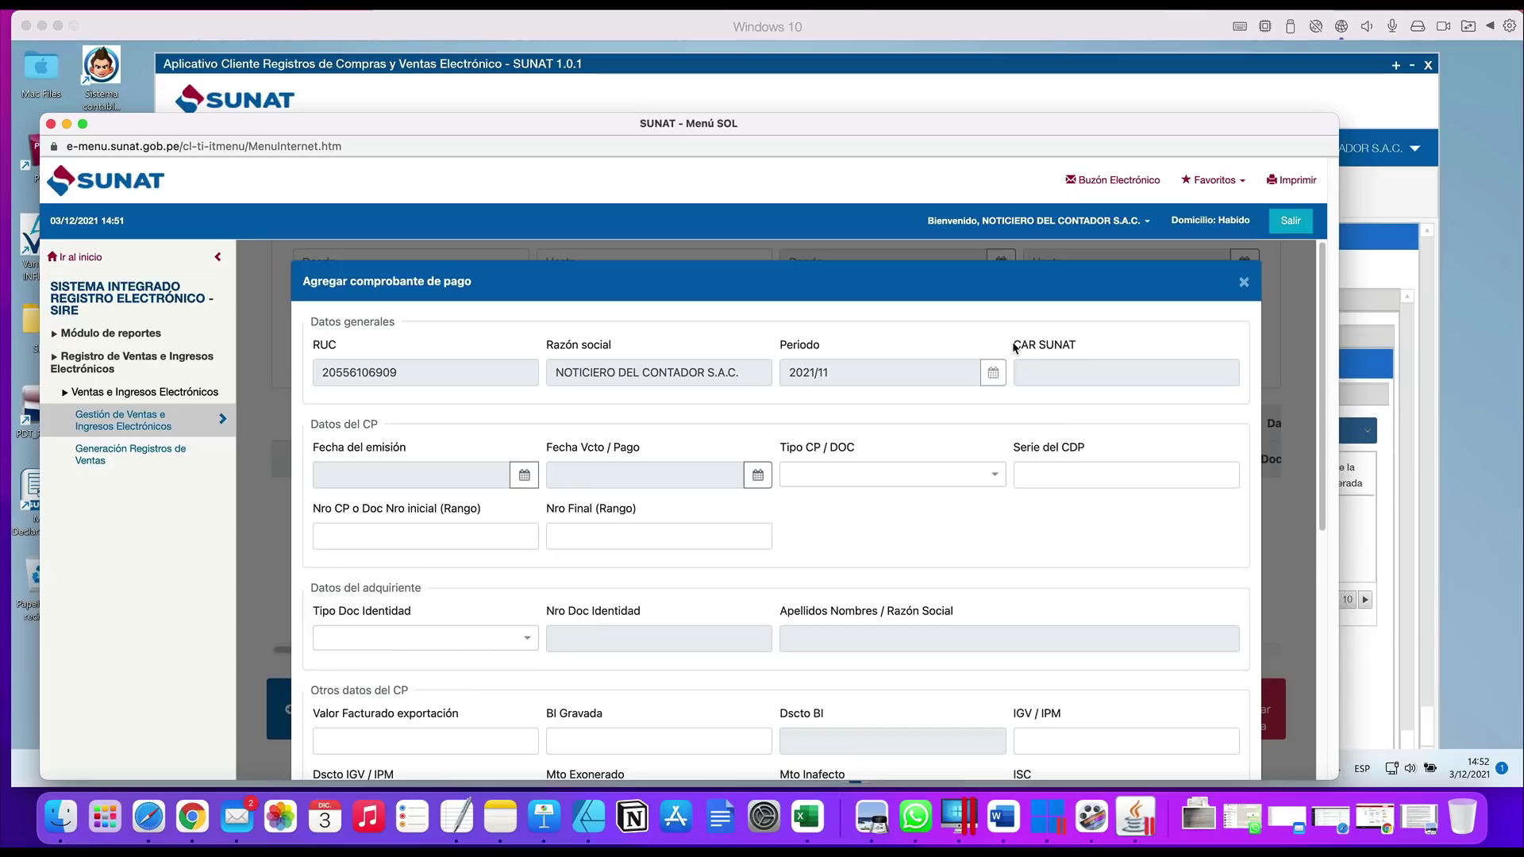
left_click_drag(1014, 346, 1117, 346)
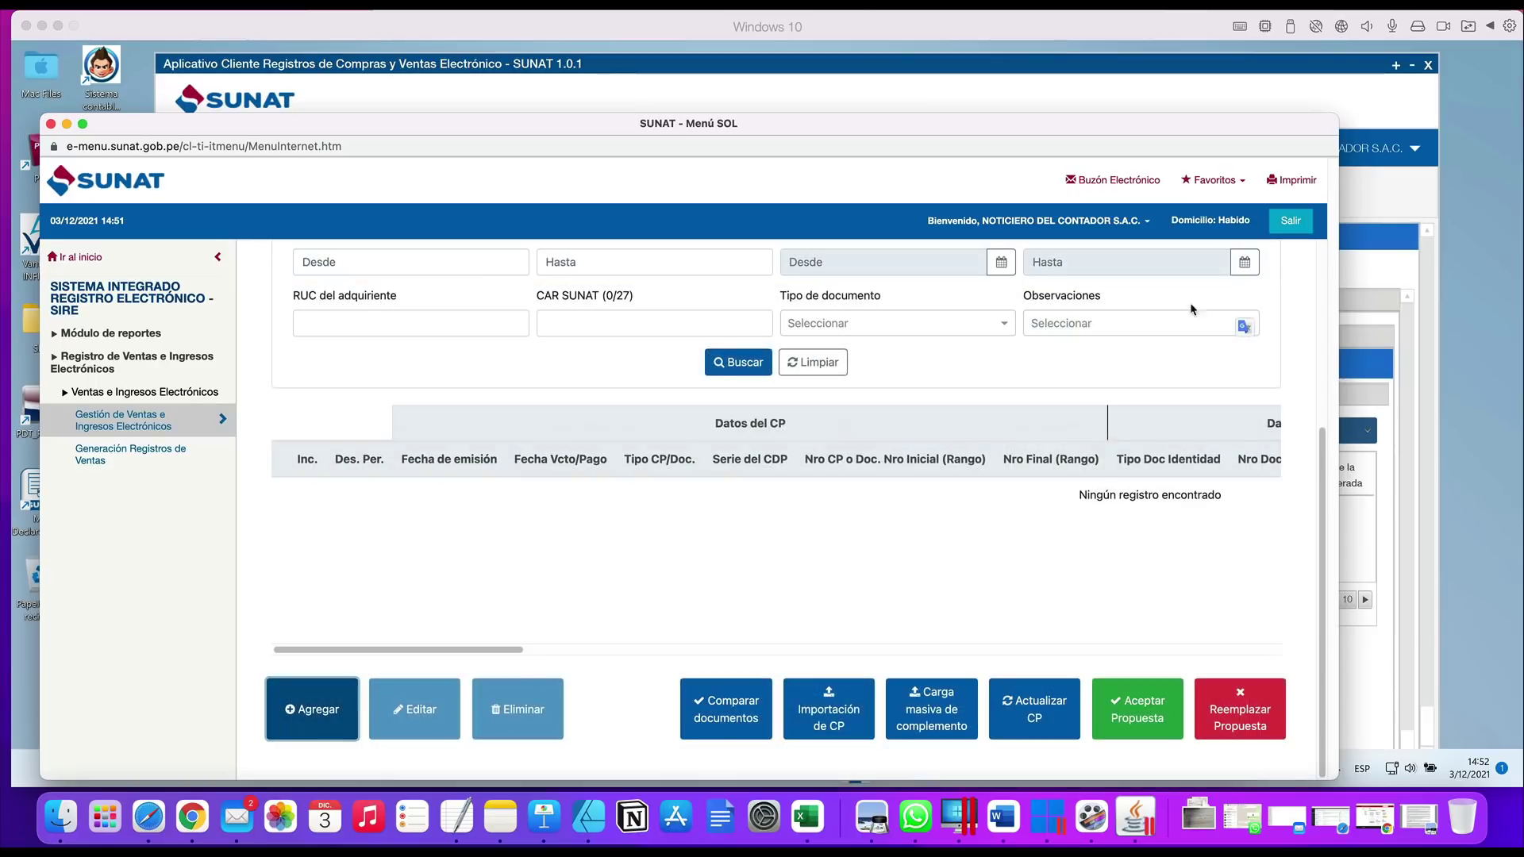
Close the Agregar comprobante form, then click Aceptar Propuesta and confirm acceptance without movement
left_click(1244, 284)
left_click_drag(494, 656, 674, 669)
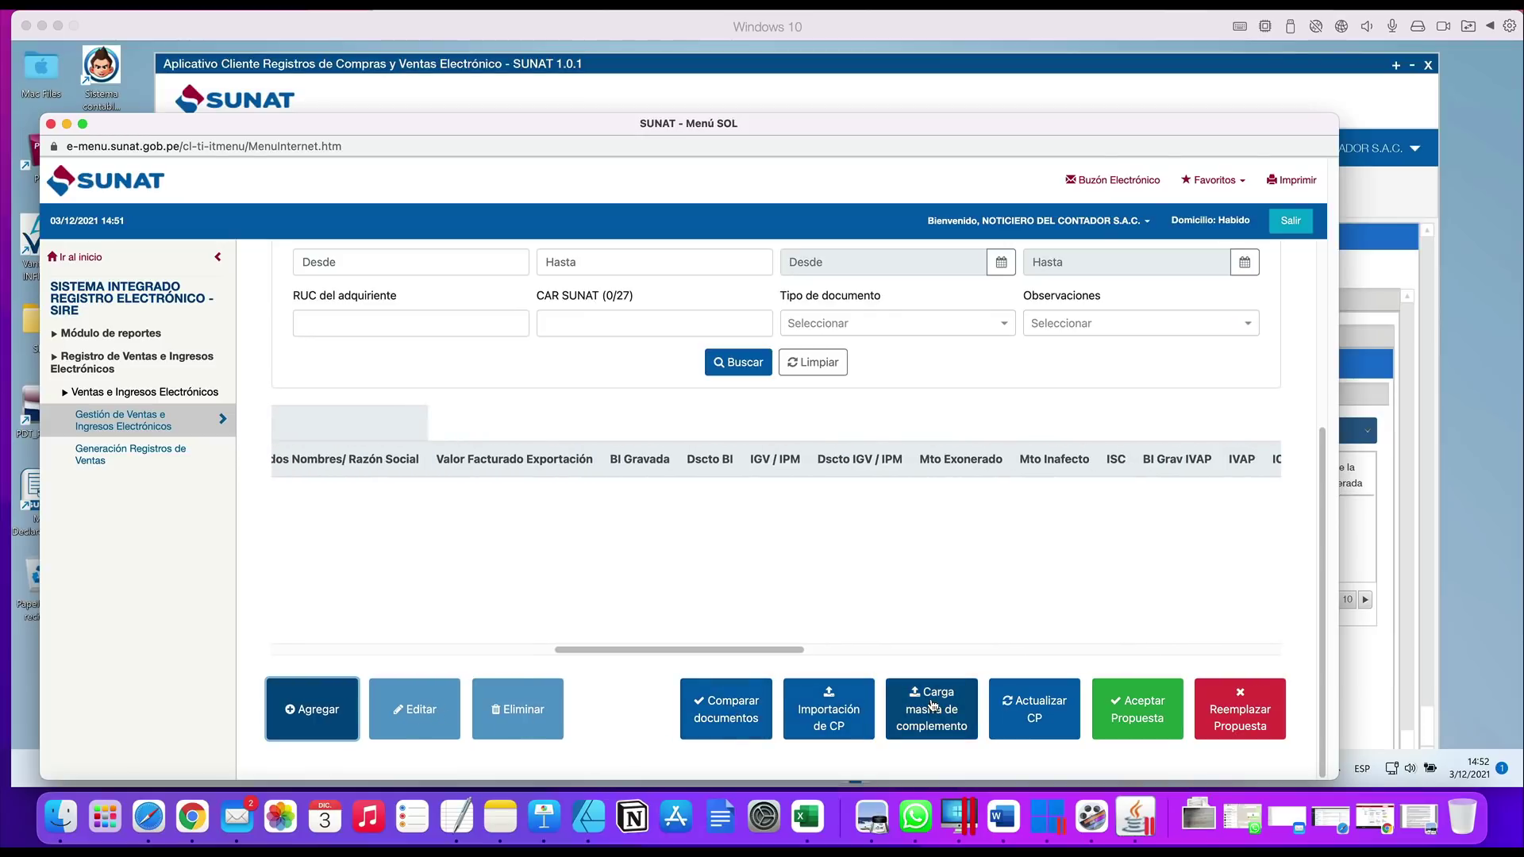
left_click(1157, 708)
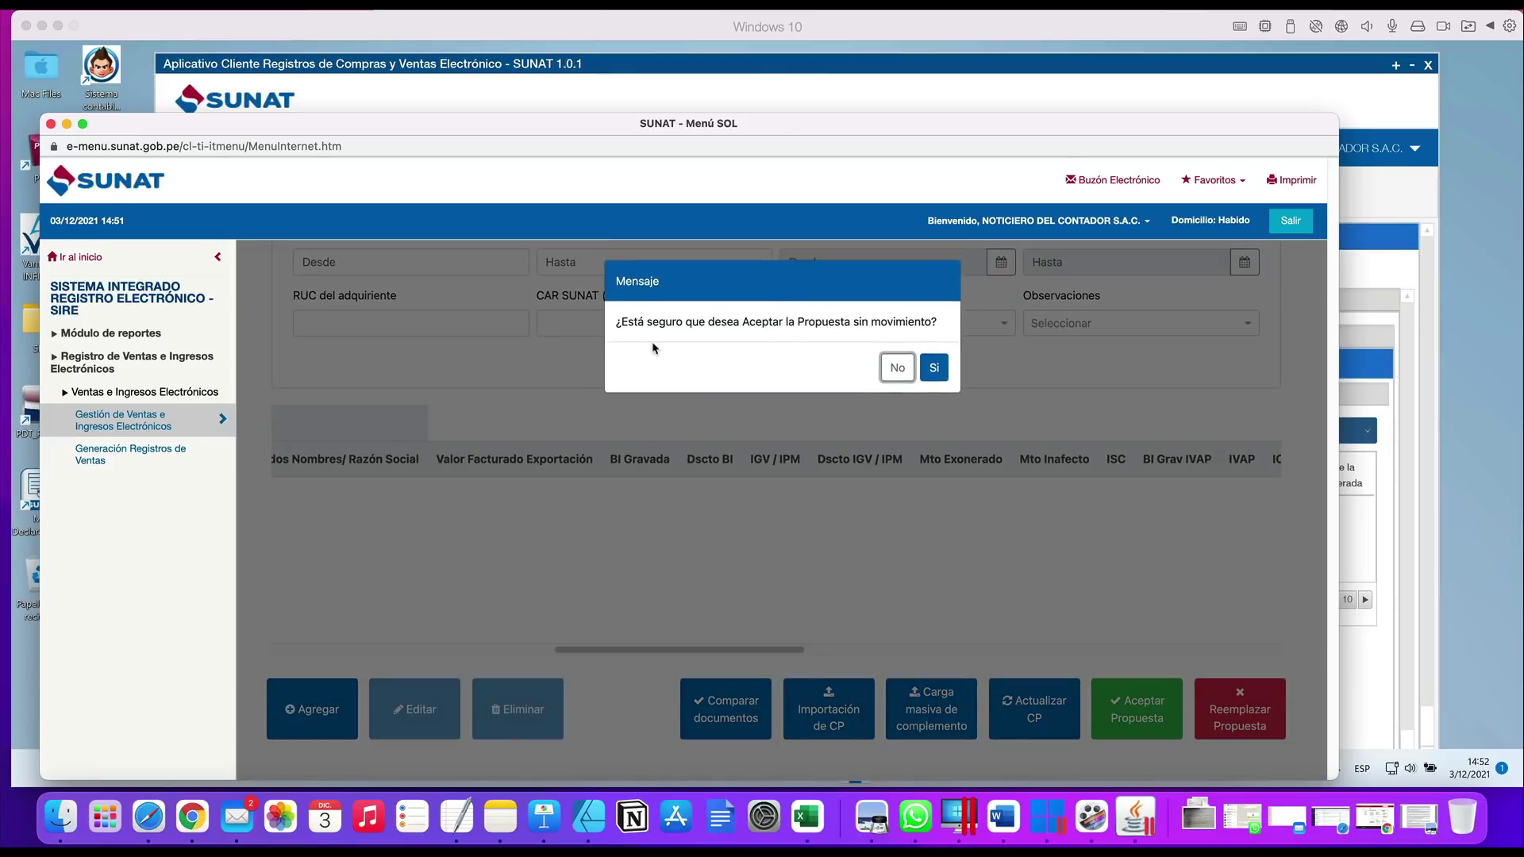
left_click(896, 370)
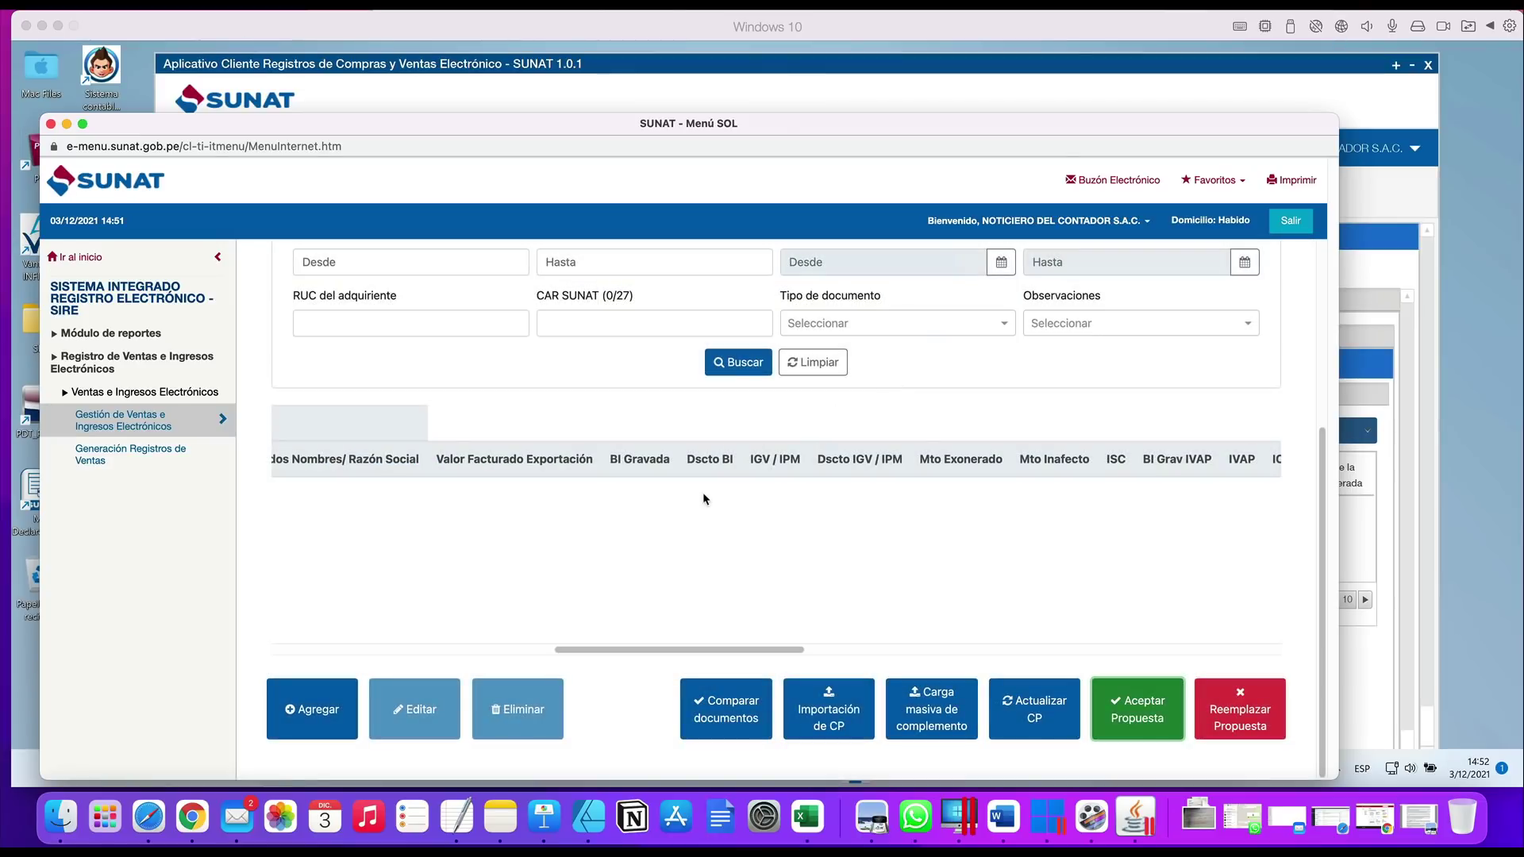
scroll(703, 497, "up", 2)
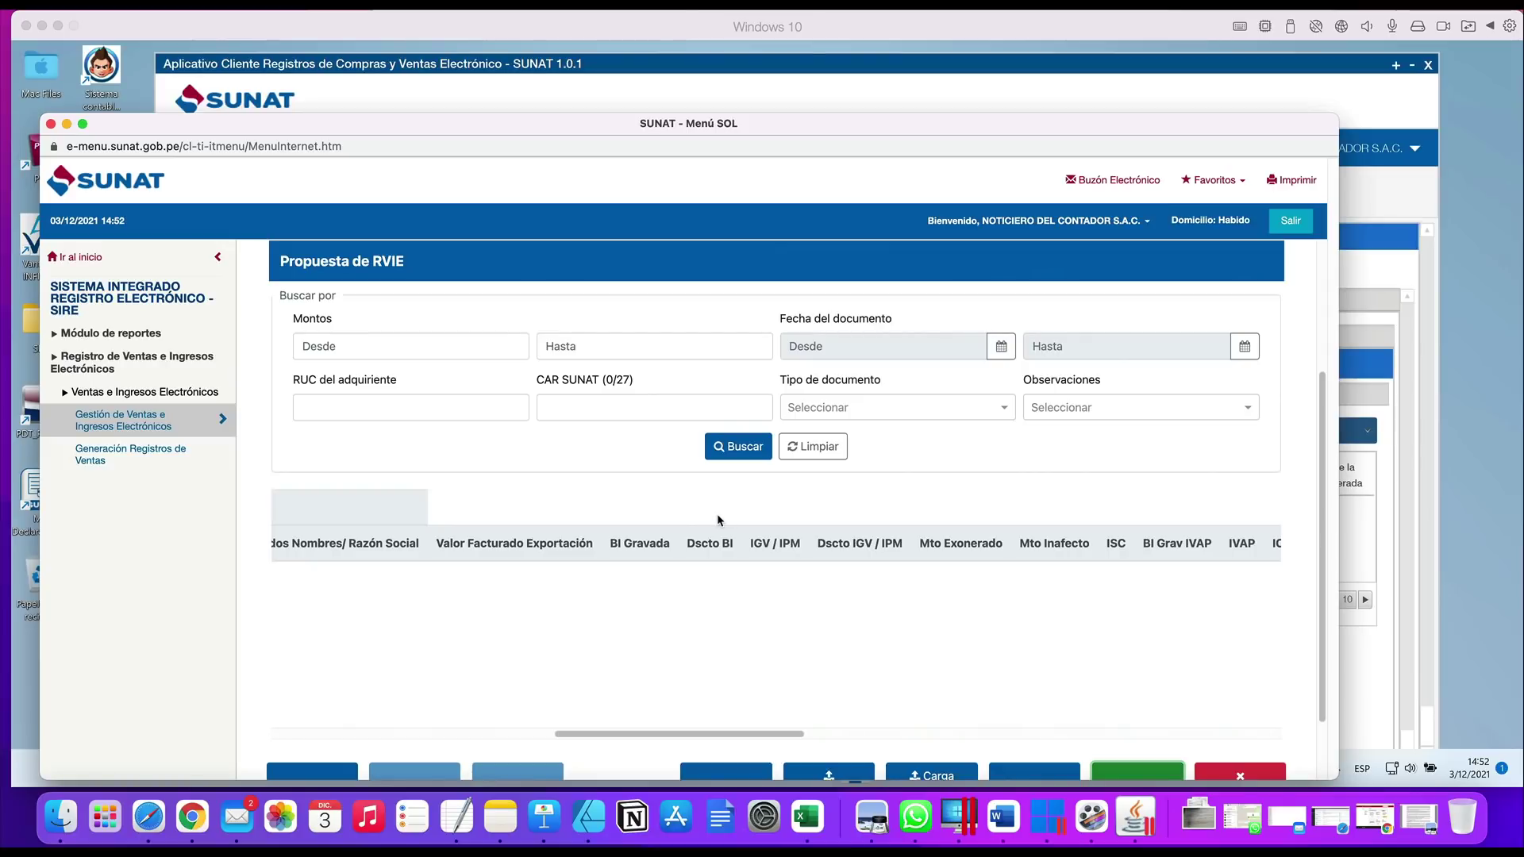
scroll(931, 549, "up", 5)
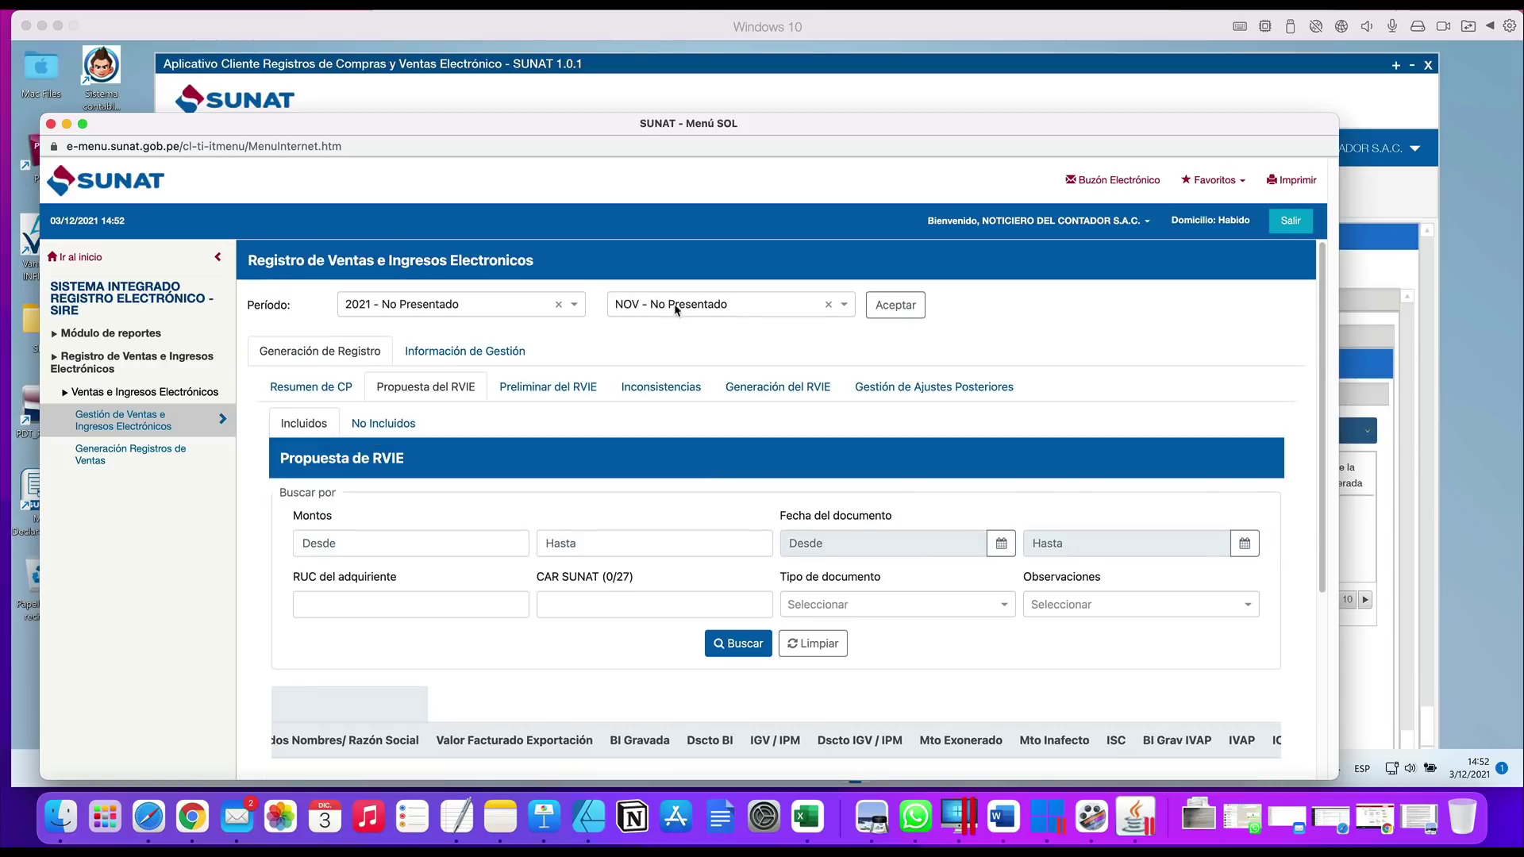
scroll(601, 438, "down", 4)
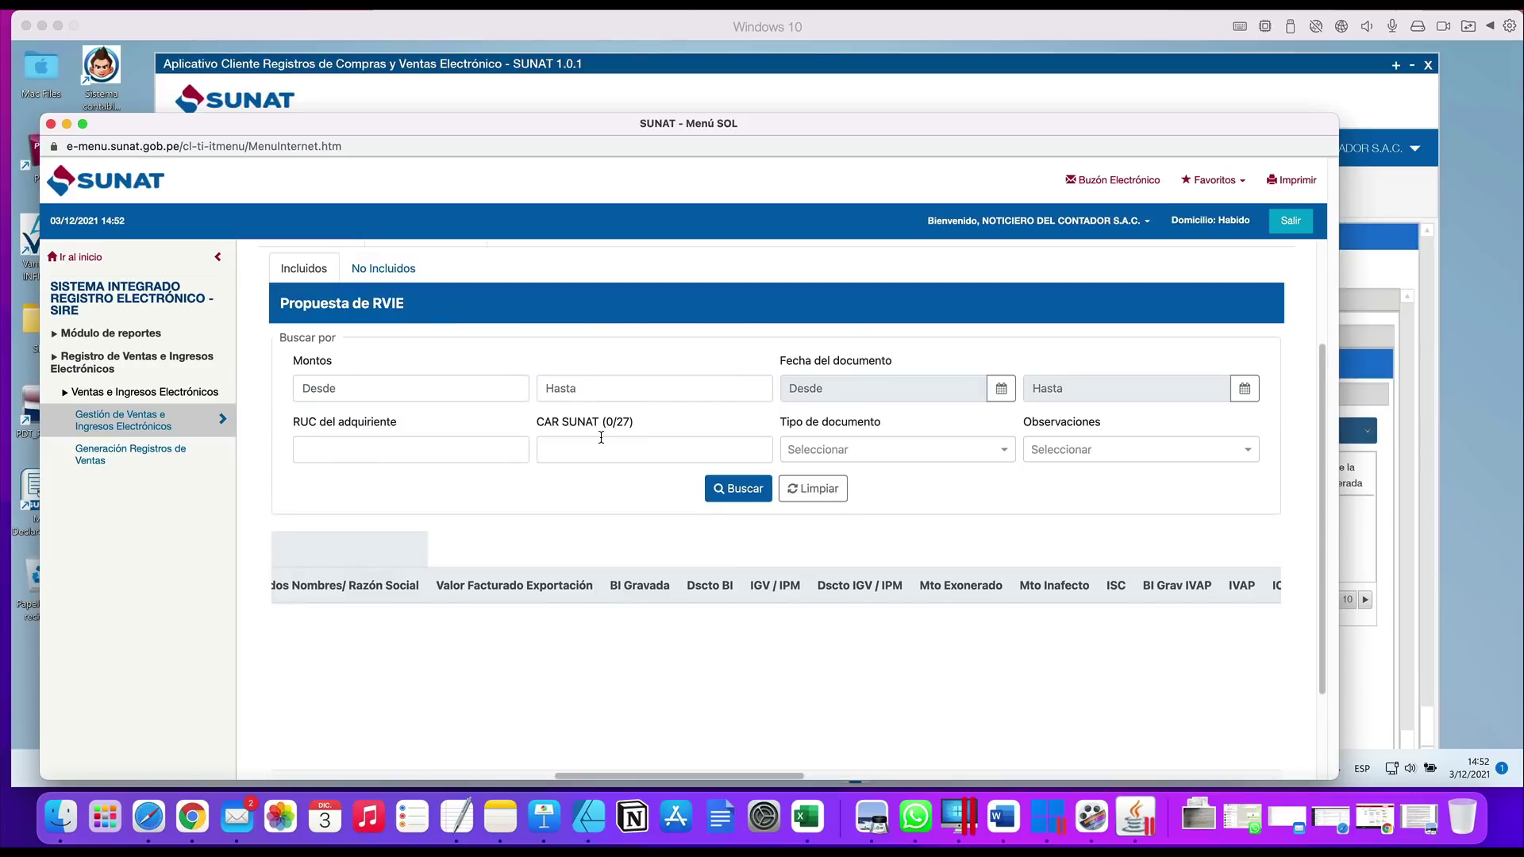